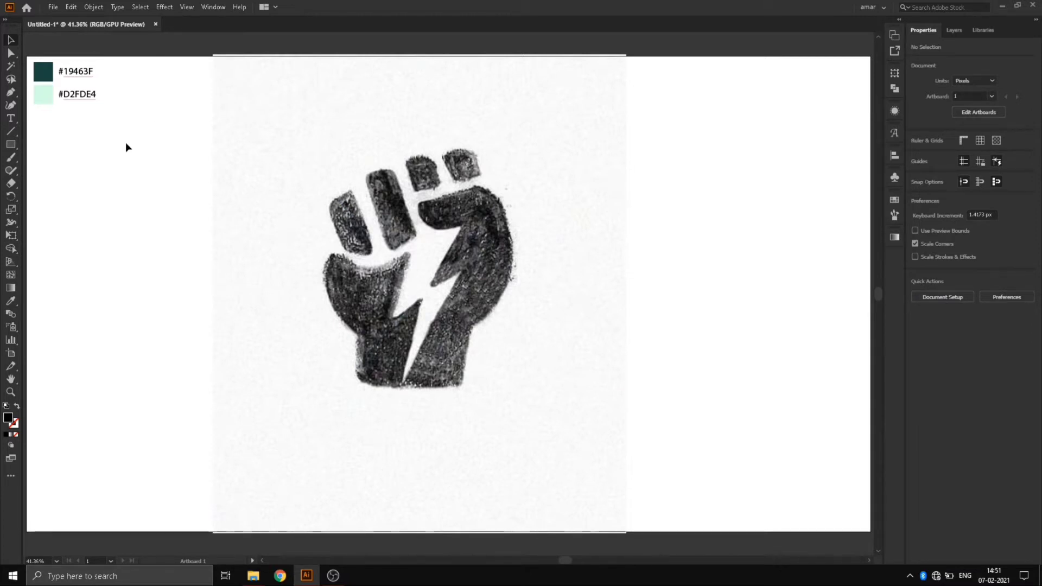
# With the Pen tool, start the fist outline at the thumb's tip, tracing its upper edge and curving around the knuckle.
pyautogui.click(14, 93)
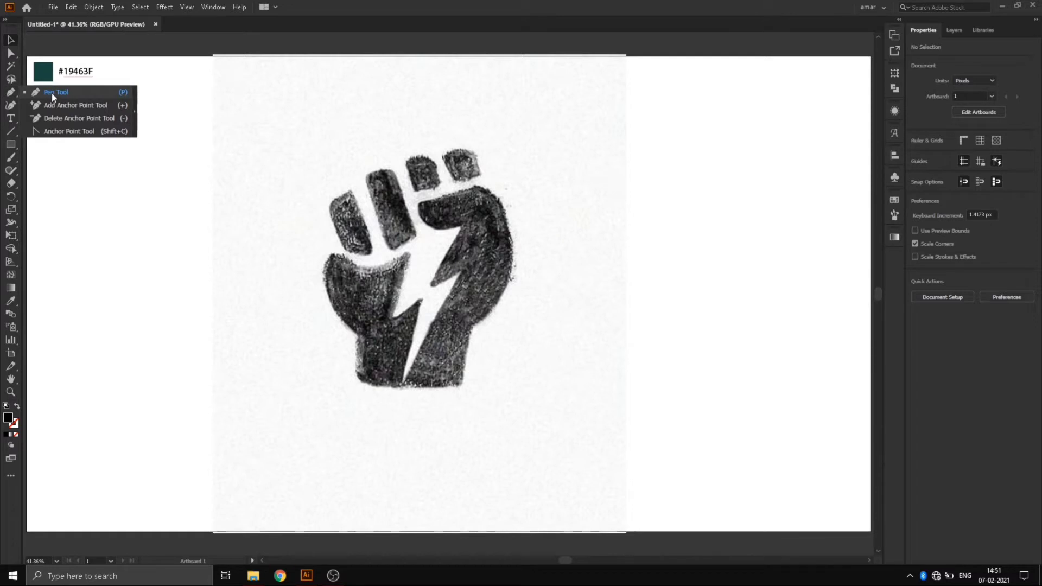
pyautogui.click(49, 97)
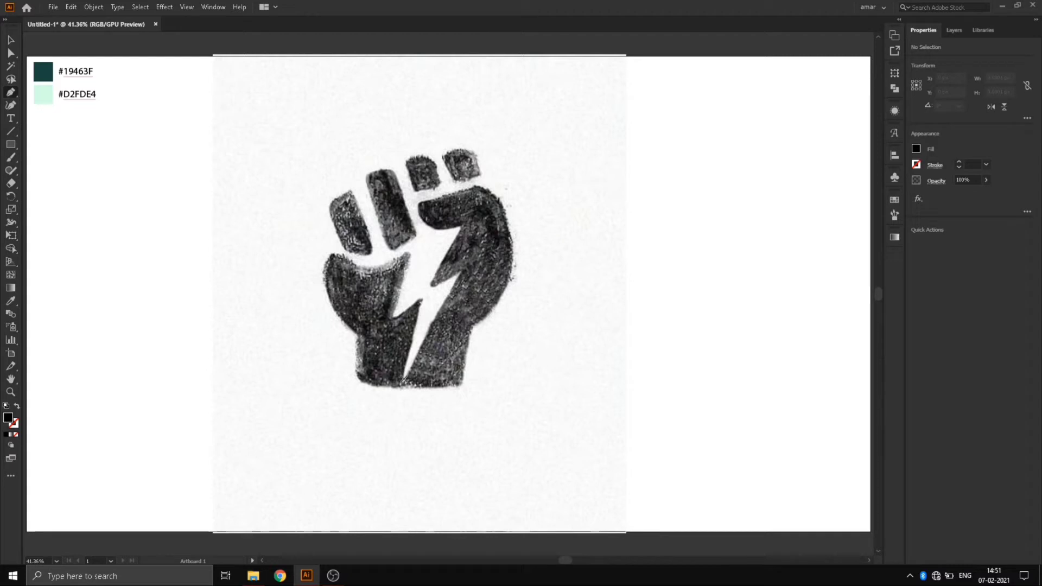
pyautogui.scroll(2, 392, 272)
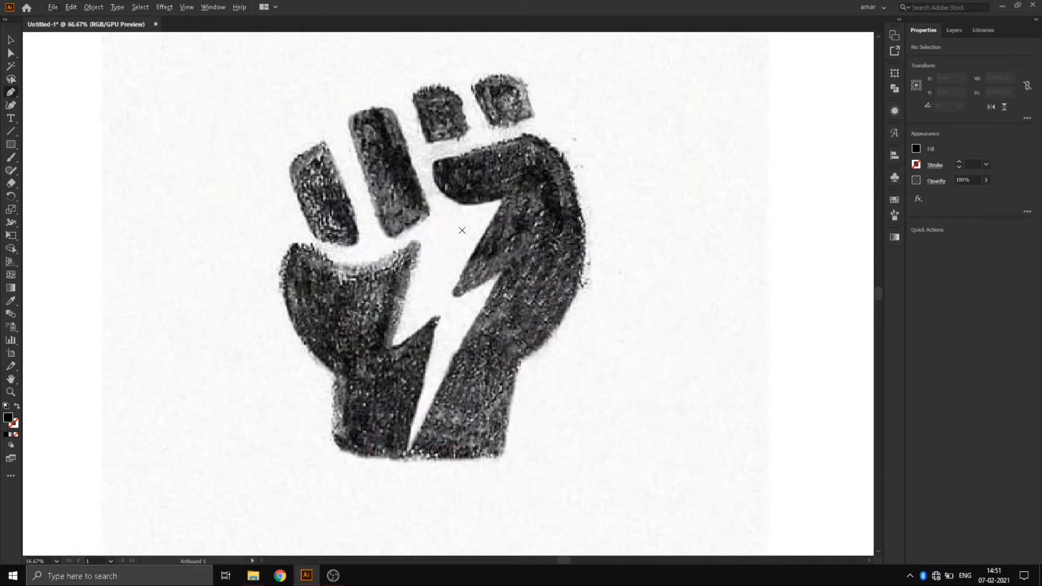
pyautogui.click(437, 164)
pyautogui.scroll(2, 434, 163)
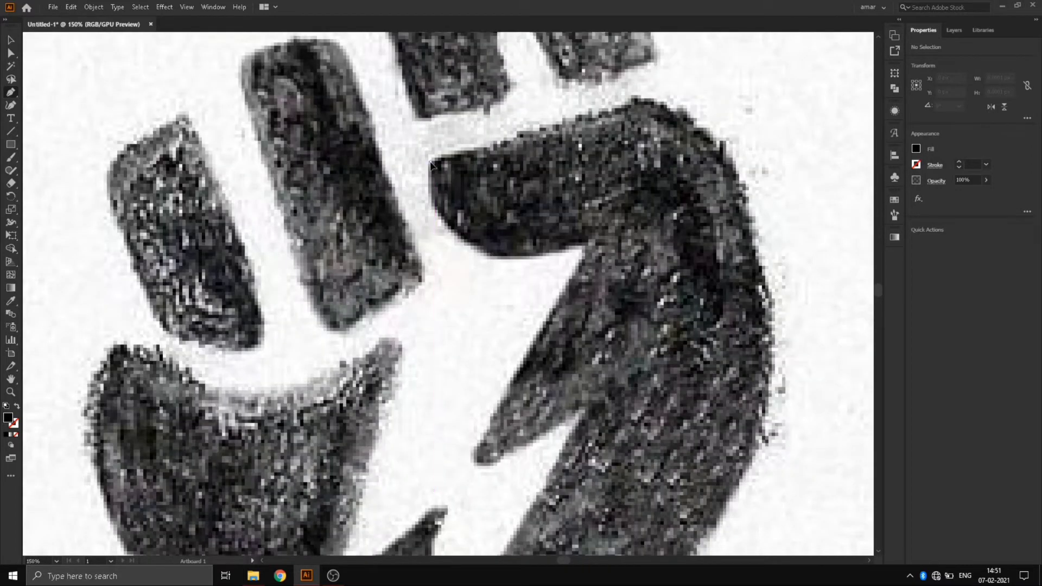
pyautogui.click(432, 164)
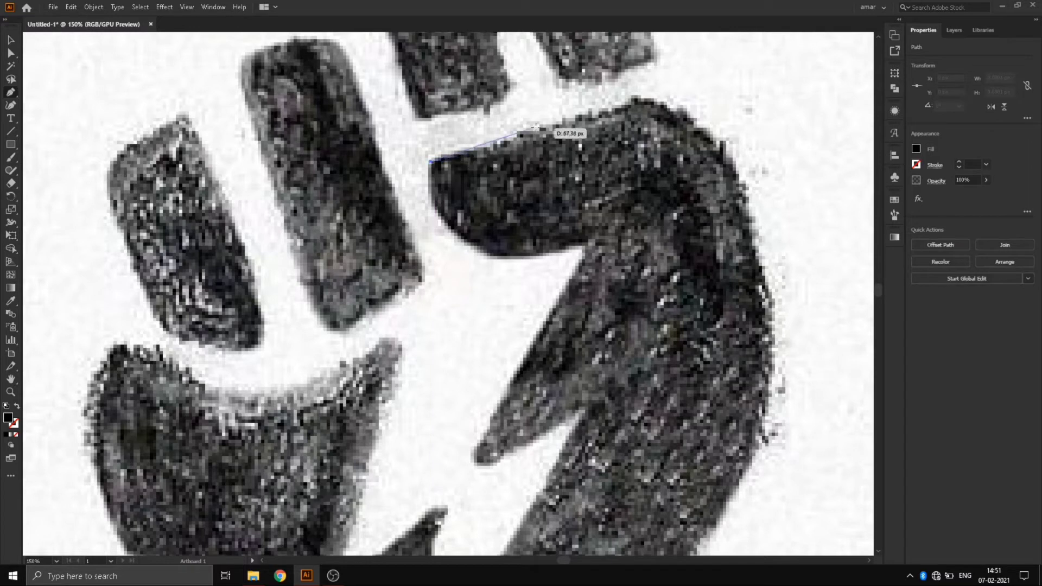
pyautogui.click(634, 101)
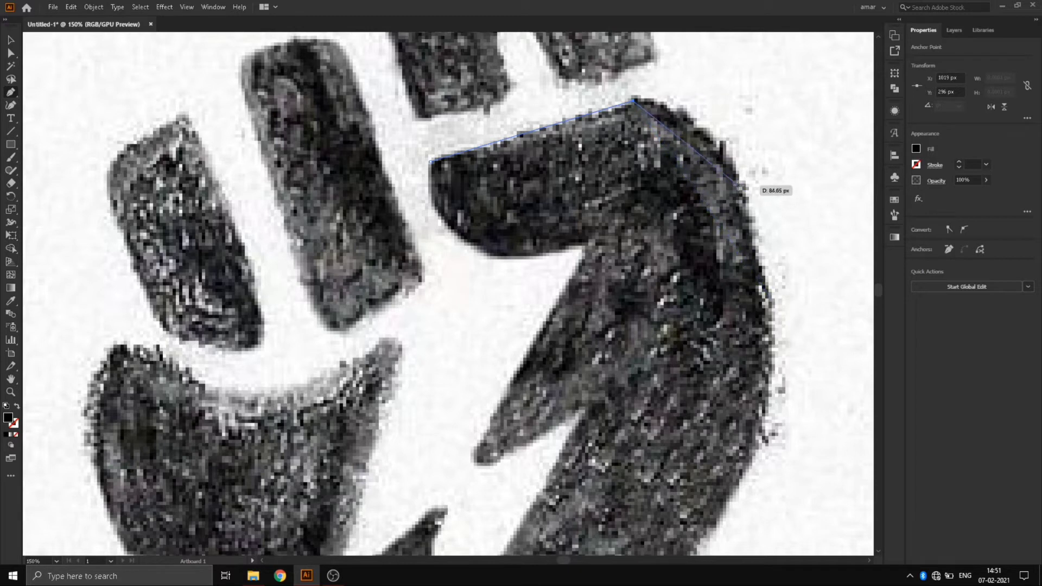
pyautogui.click(741, 187)
pyautogui.moveTo(741, 191); pyautogui.dragTo(783, 277)
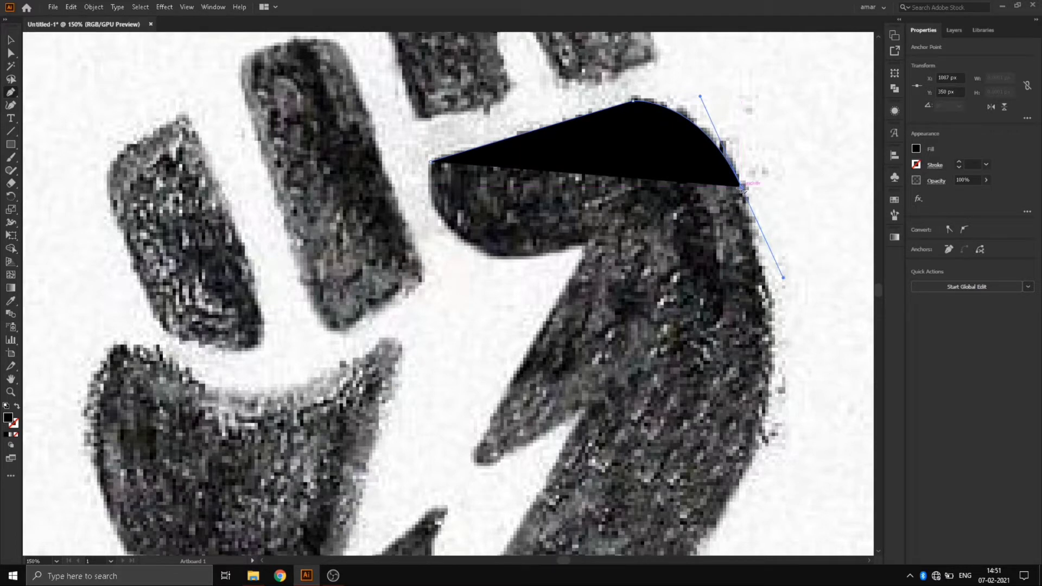
# Remove the outgoing handle at the knuckle anchor and continue the path down the hand's outer right side, ending with a handle-free curve exit.
pyautogui.scroll(3, 742, 187)
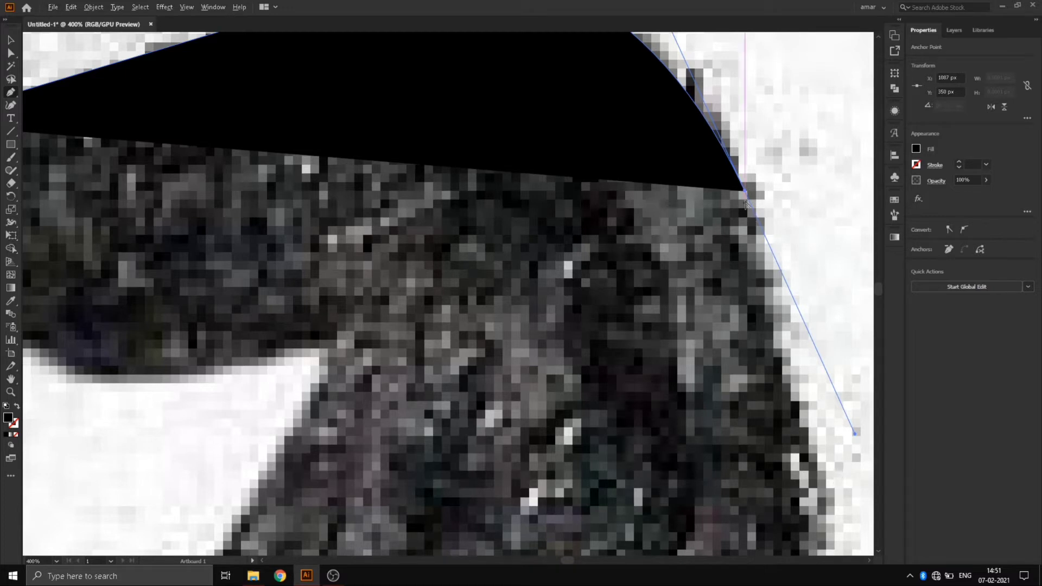
pyautogui.moveTo(745, 195); pyautogui.dragTo(820, 406)
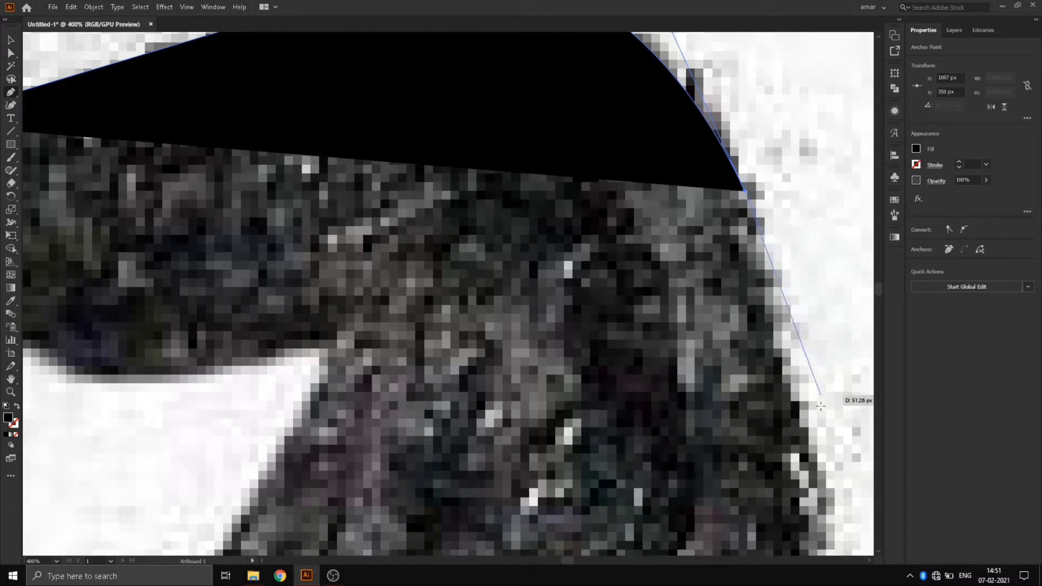
pyautogui.scroll(-5, 763, 359)
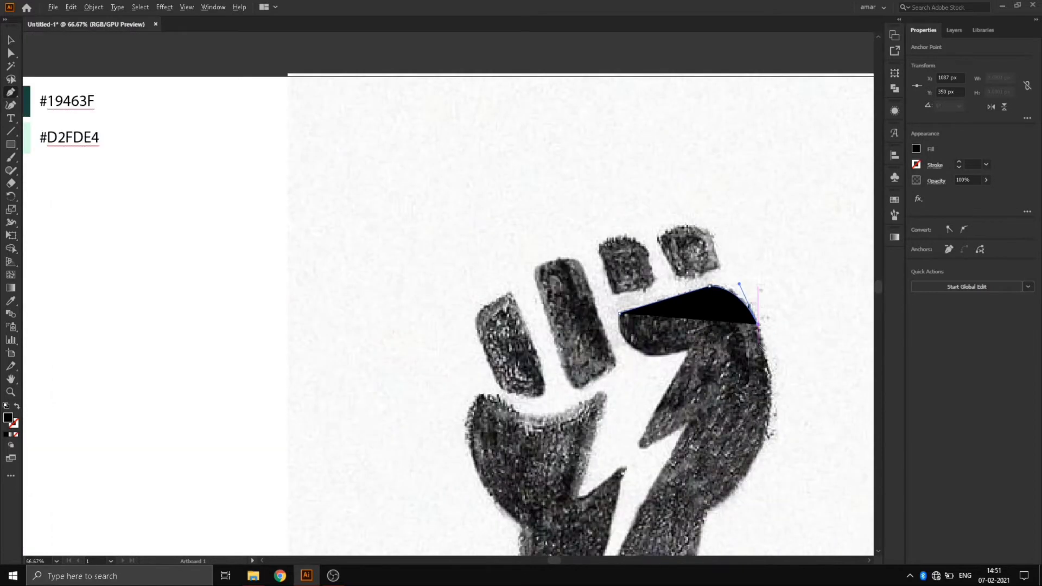
pyautogui.scroll(2, 760, 348)
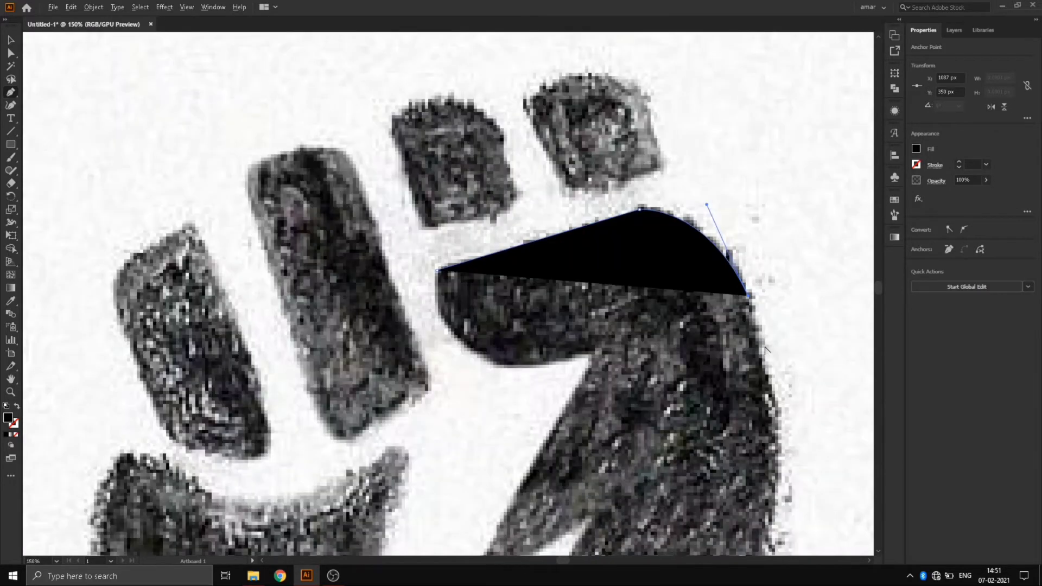
pyautogui.click(777, 396)
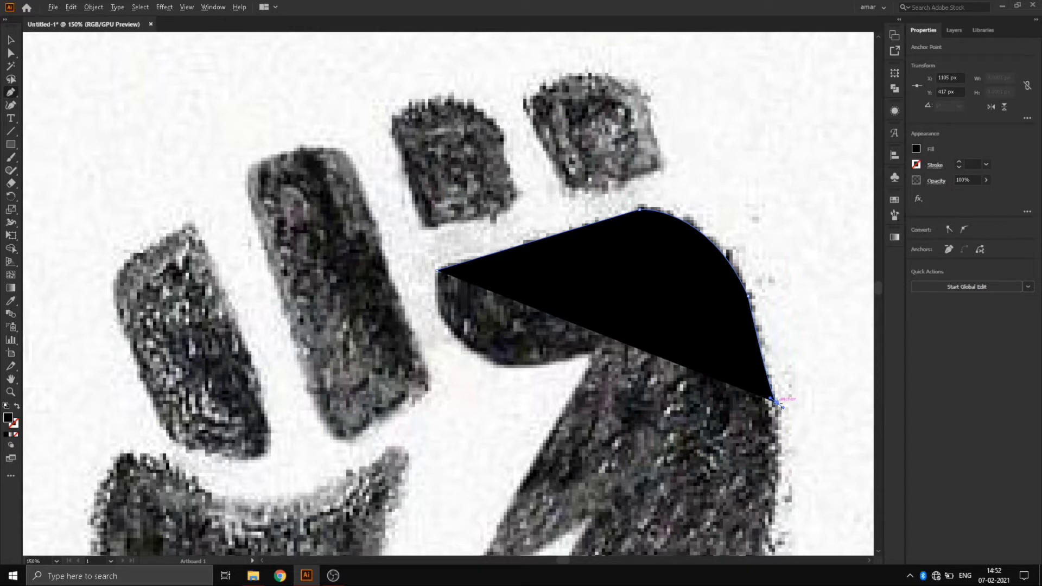
pyautogui.scroll(-5, 782, 461)
pyautogui.scroll(-3, 765, 431)
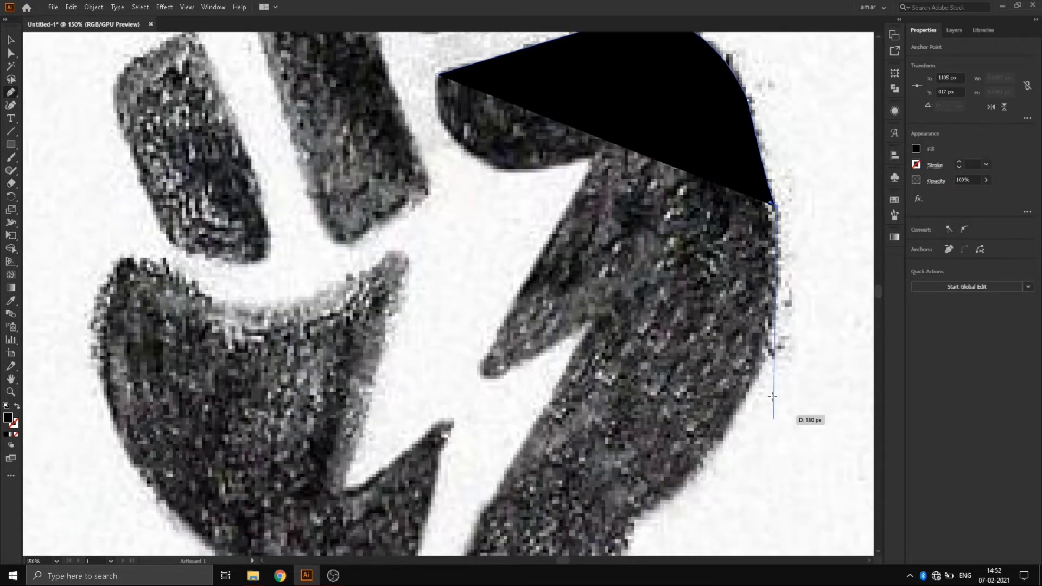
pyautogui.moveTo(751, 392); pyautogui.dragTo(708, 478)
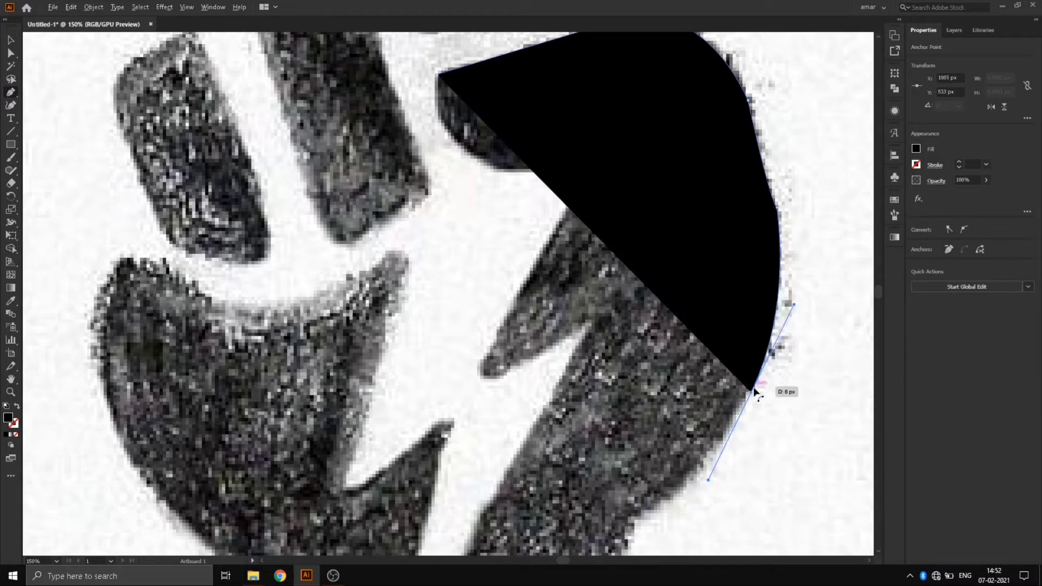
pyautogui.click(751, 393)
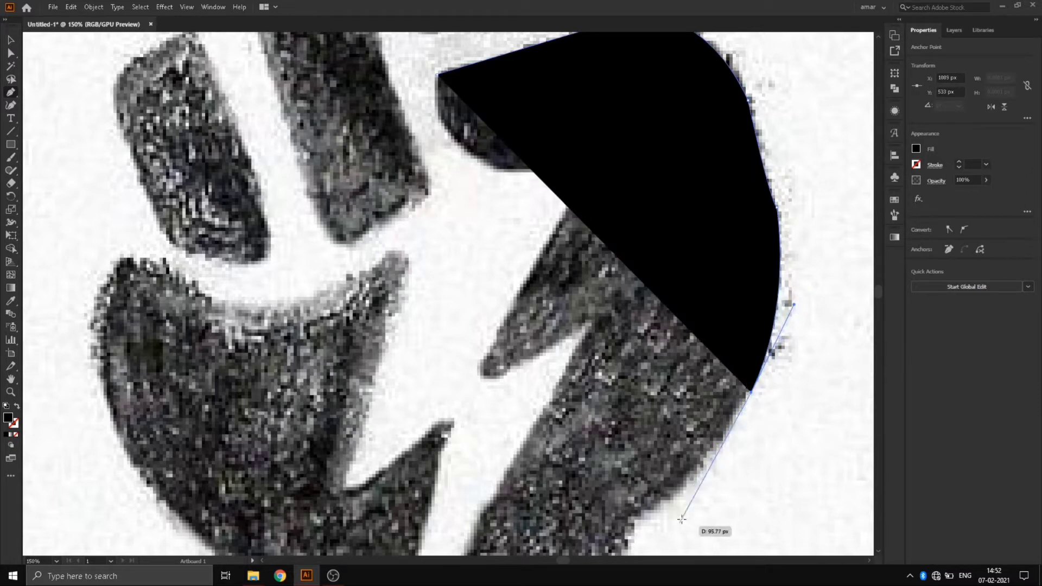
# Continue the outline along the hand's lower-right curve to the wrist notch and curve it down into the right wrist edge.
pyautogui.scroll(-3, 681, 509)
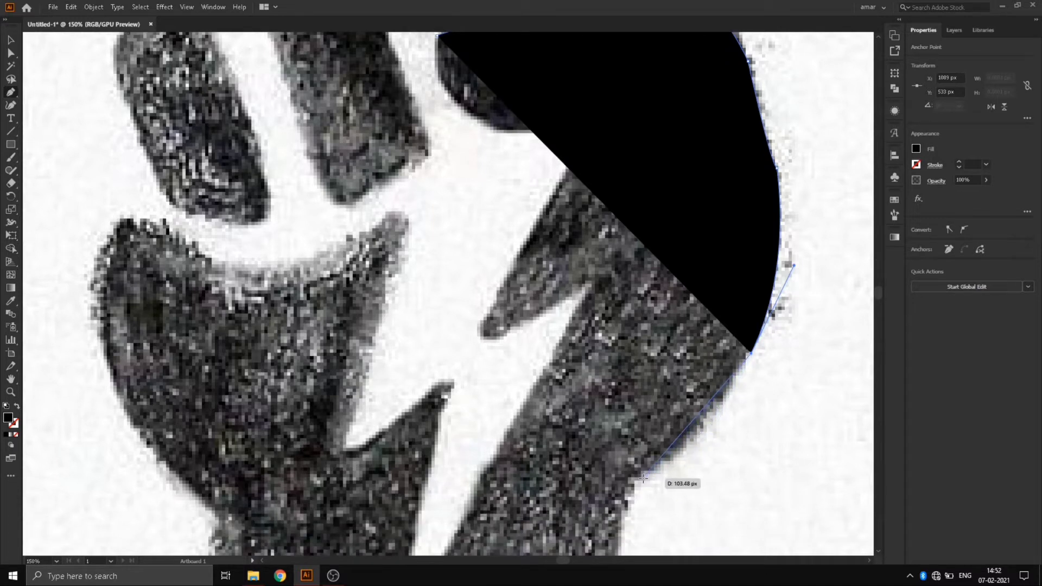
pyautogui.moveTo(643, 478); pyautogui.dragTo(582, 507)
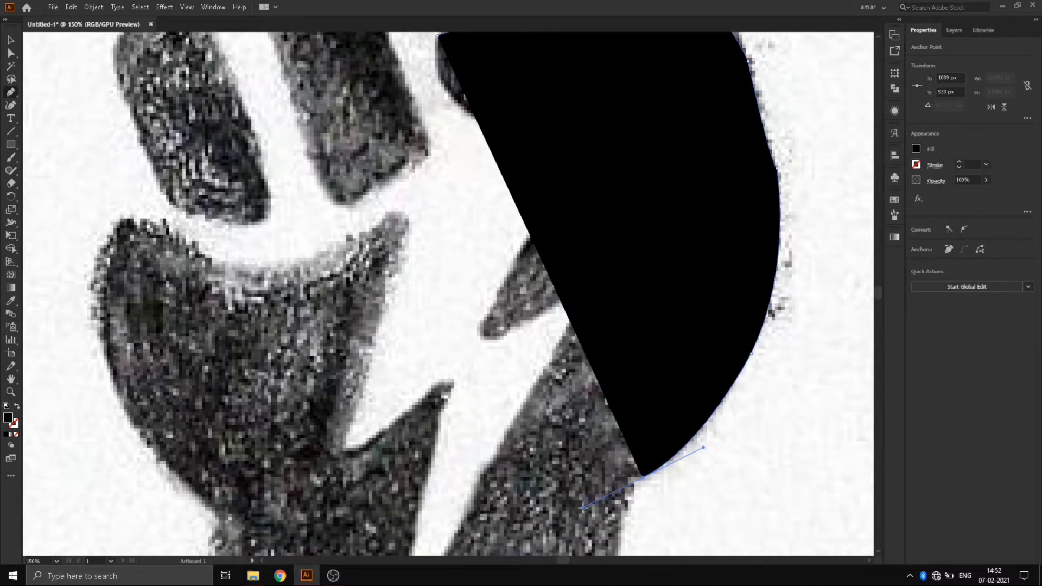
pyautogui.click(642, 479)
pyautogui.scroll(-3, 641, 500)
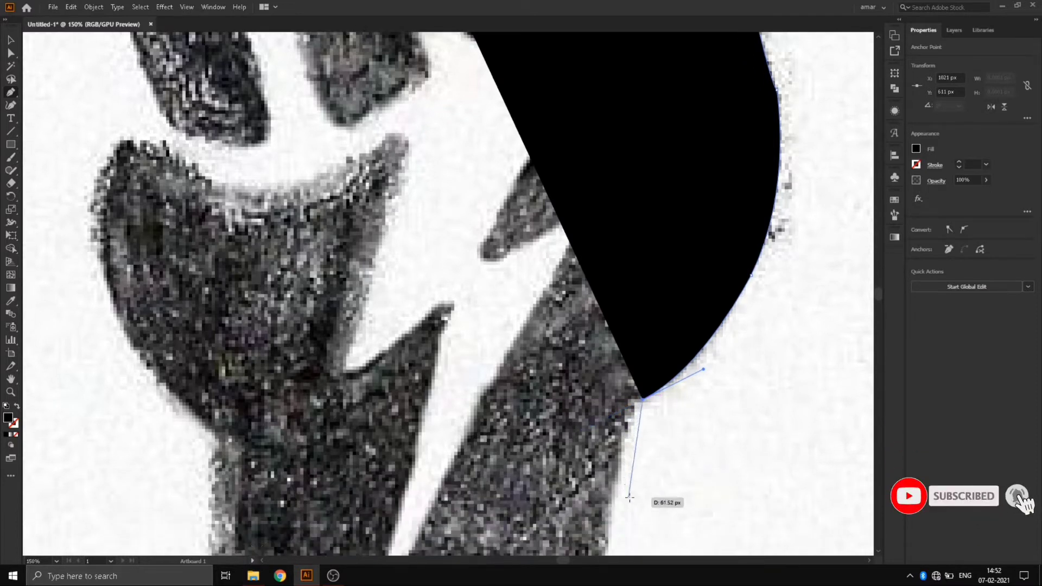
pyautogui.scroll(-1, 630, 497)
pyautogui.moveTo(616, 472); pyautogui.dragTo(614, 553)
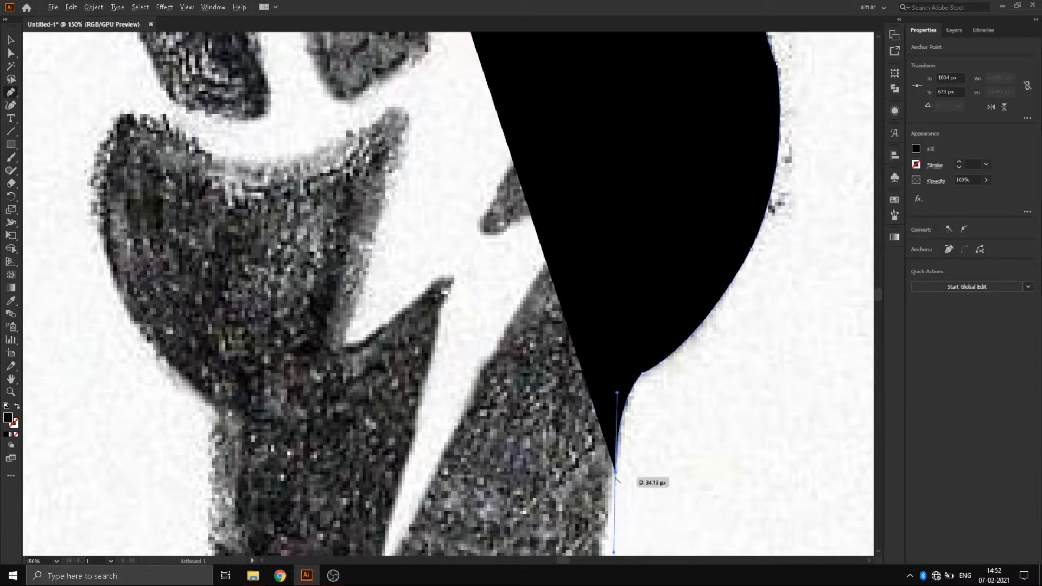
# Swap the path's fill and stroke, then trace the wrist's rounded lower-right corner and its bottom edge.
pyautogui.scroll(-6, 613, 486)
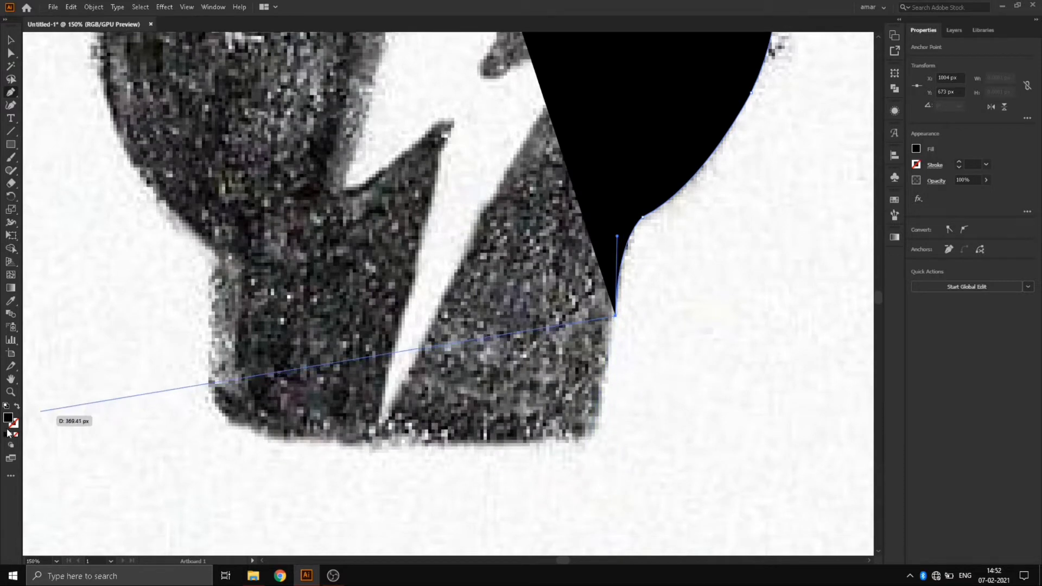
pyautogui.click(17, 408)
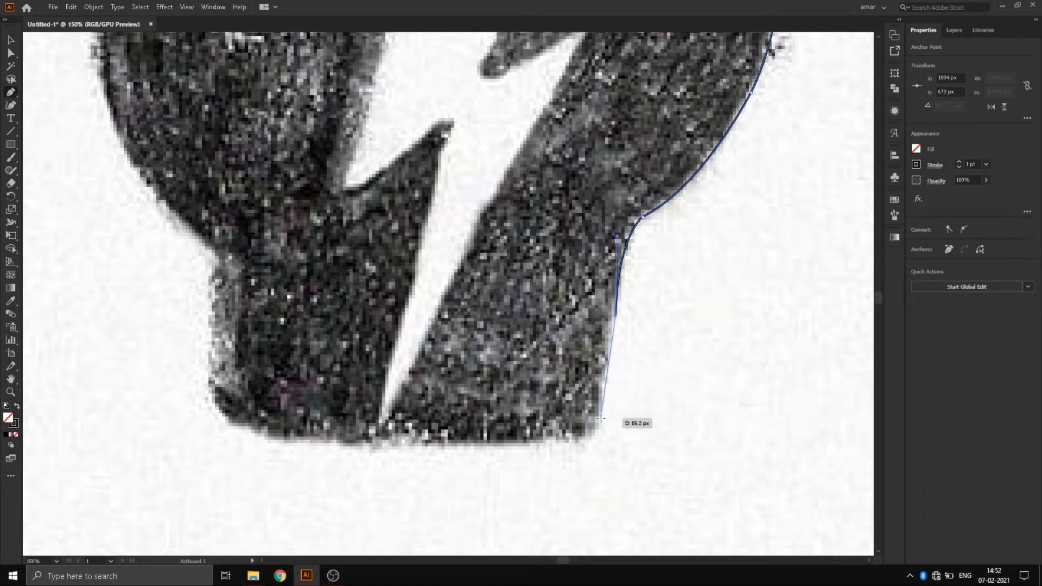
pyautogui.click(600, 418)
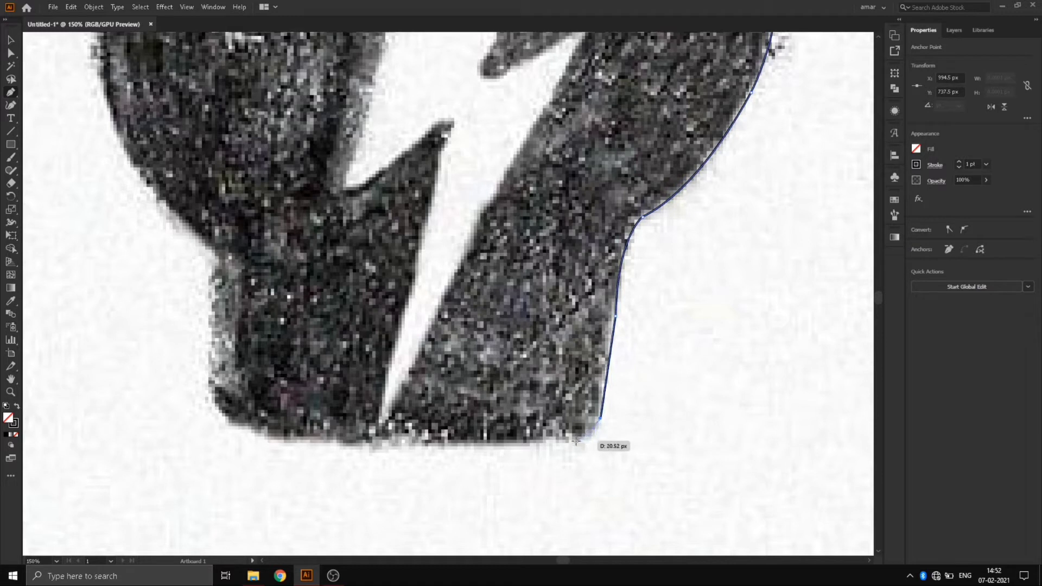
pyautogui.moveTo(577, 441); pyautogui.dragTo(272, 440)
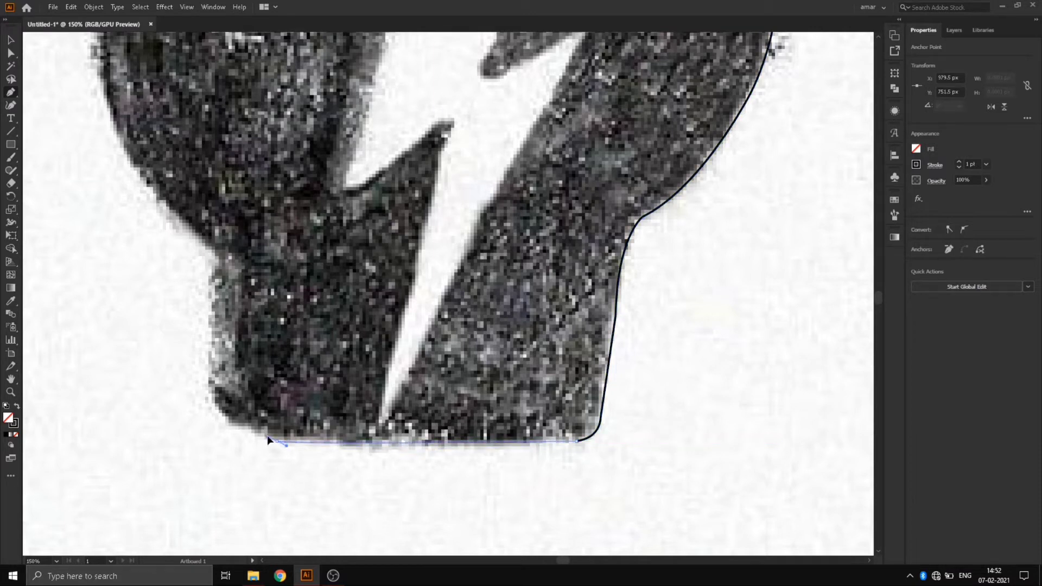
pyautogui.click(275, 441)
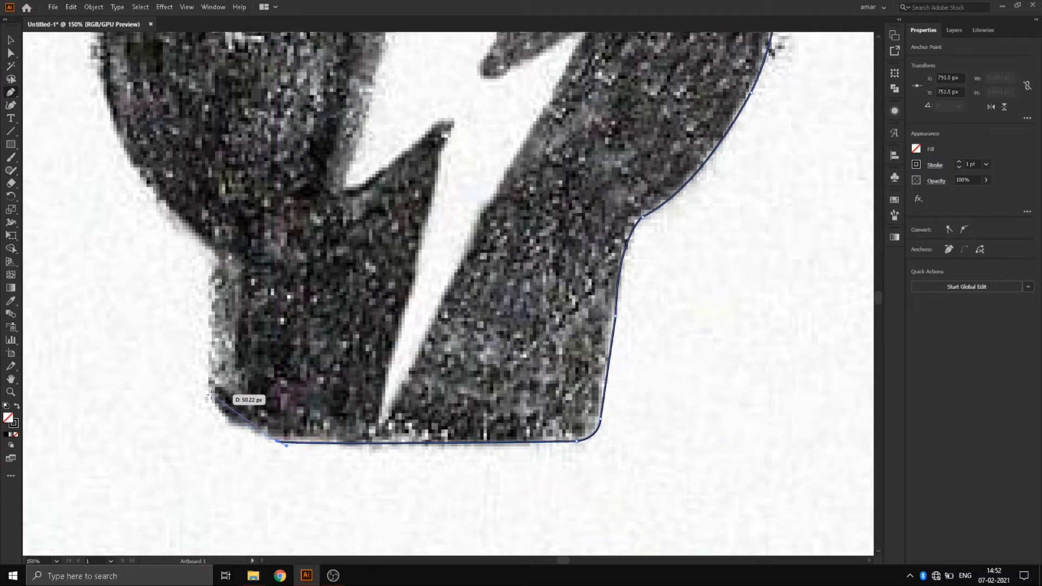
# Trace the wrist's lower-left corner and left edge, continuing up the fist's left side to a corner anchor at its upper tip.
pyautogui.moveTo(208, 393); pyautogui.dragTo(197, 357)
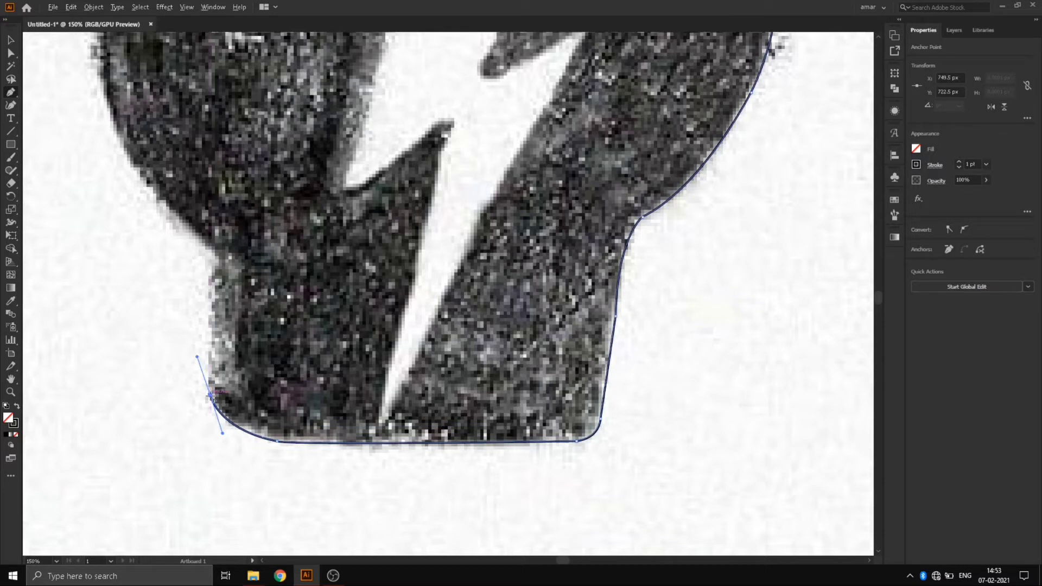
pyautogui.moveTo(210, 395); pyautogui.dragTo(237, 275)
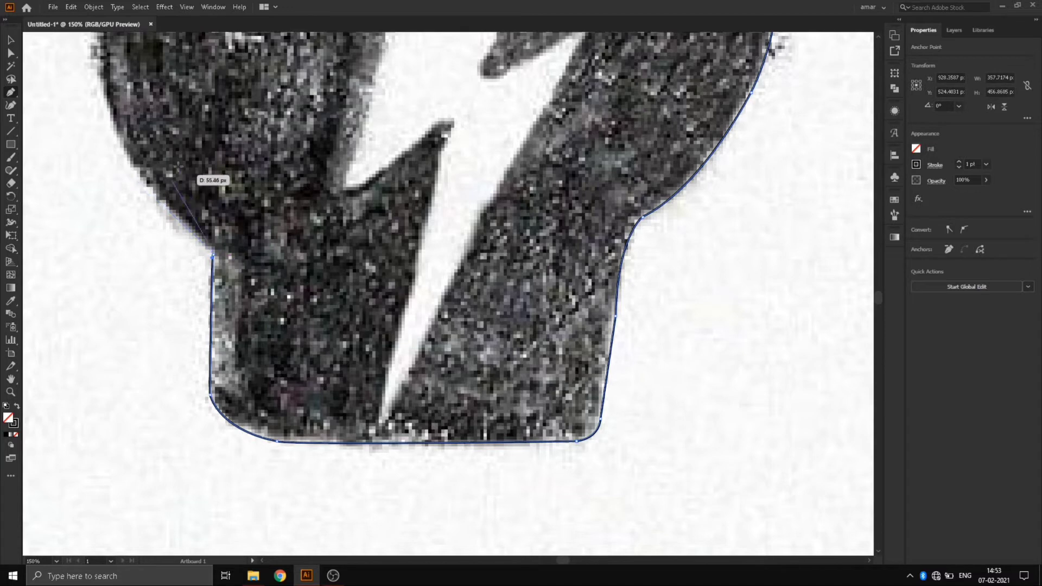
pyautogui.moveTo(186, 167); pyautogui.dragTo(257, 335)
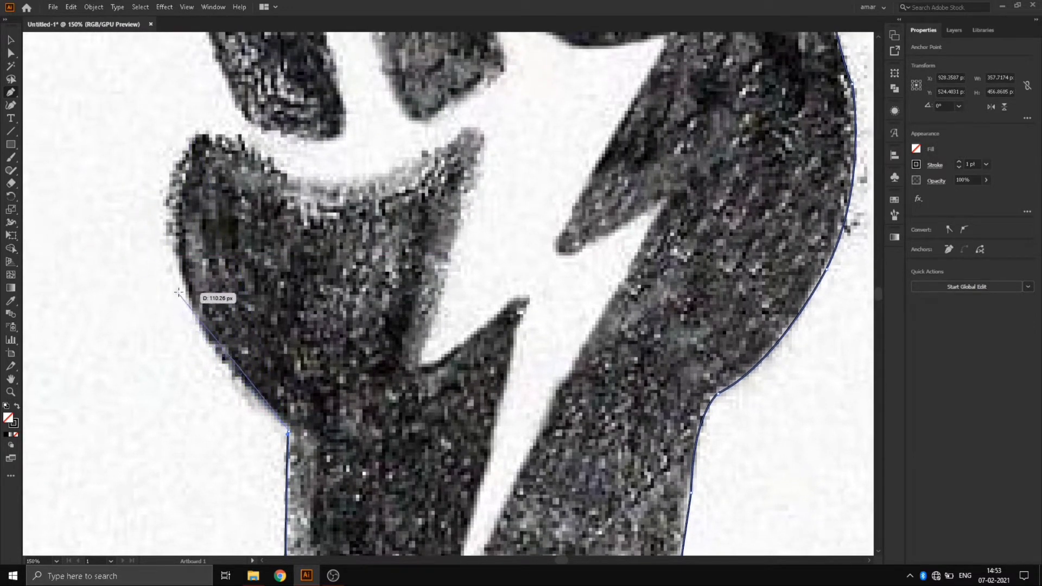
pyautogui.moveTo(188, 296); pyautogui.dragTo(171, 221)
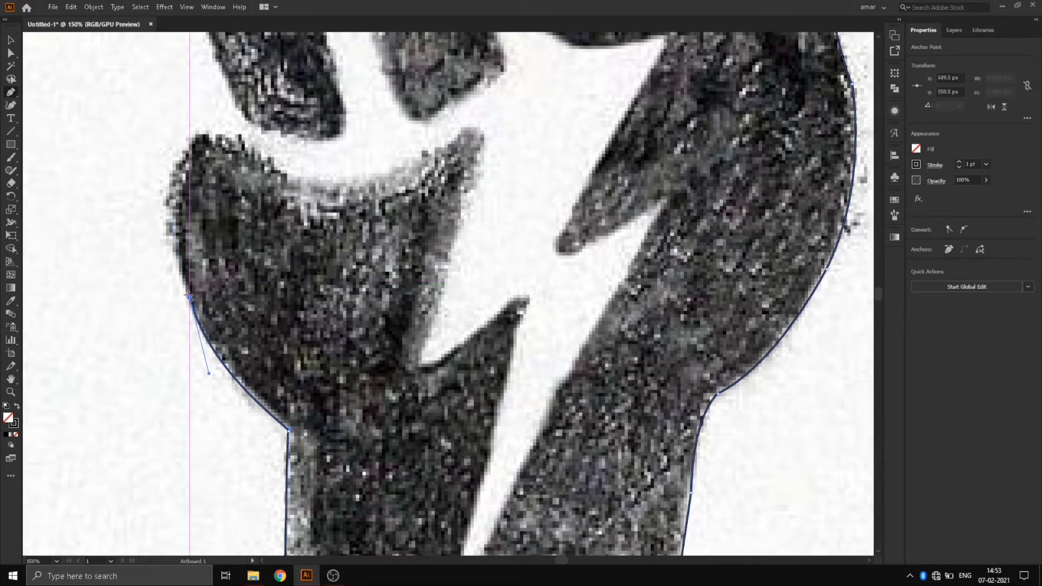
pyautogui.moveTo(197, 134); pyautogui.dragTo(245, 85)
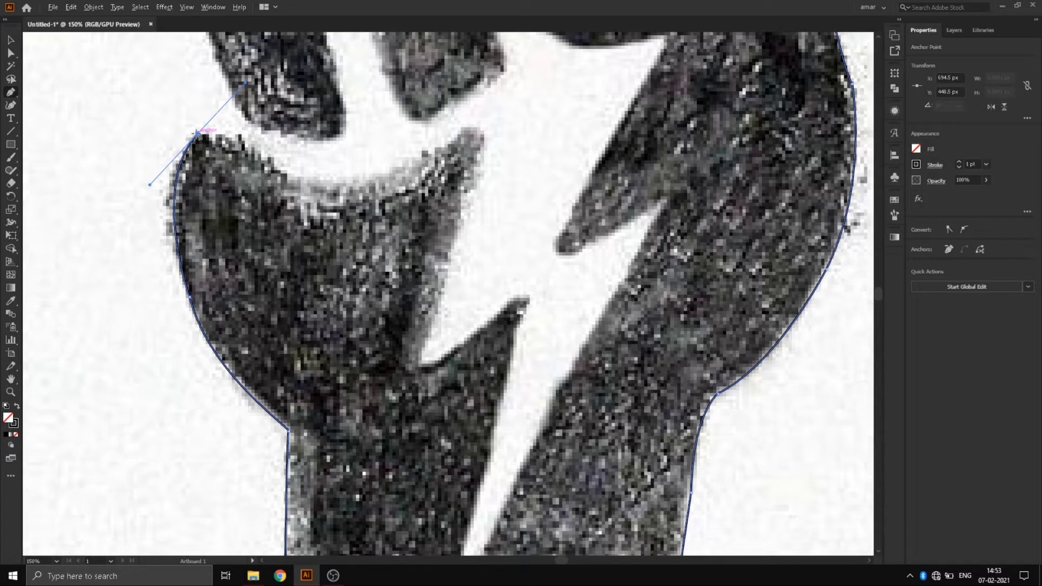
pyautogui.click(196, 133)
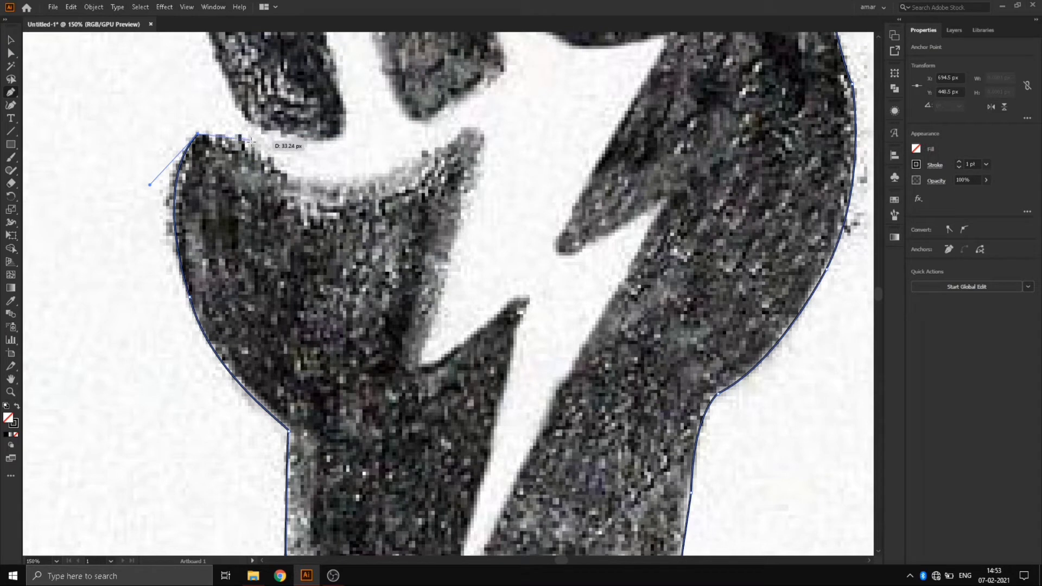
# Trace the concave upper edge of the palm's left part to its tip beside the lightning bolt, removing the outgoing handle there.
pyautogui.scroll(-3, 263, 163)
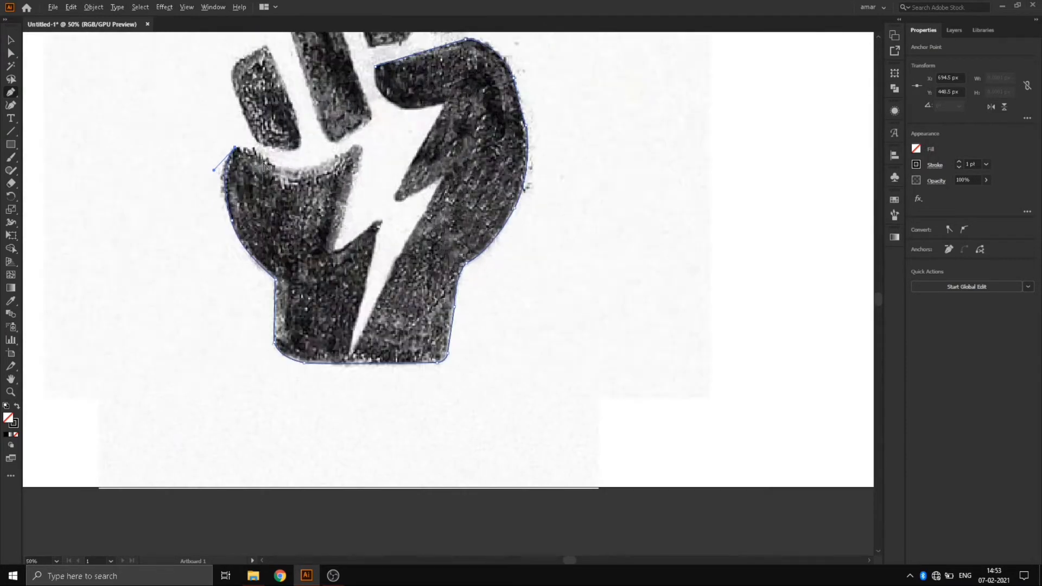
pyautogui.scroll(3, 264, 165)
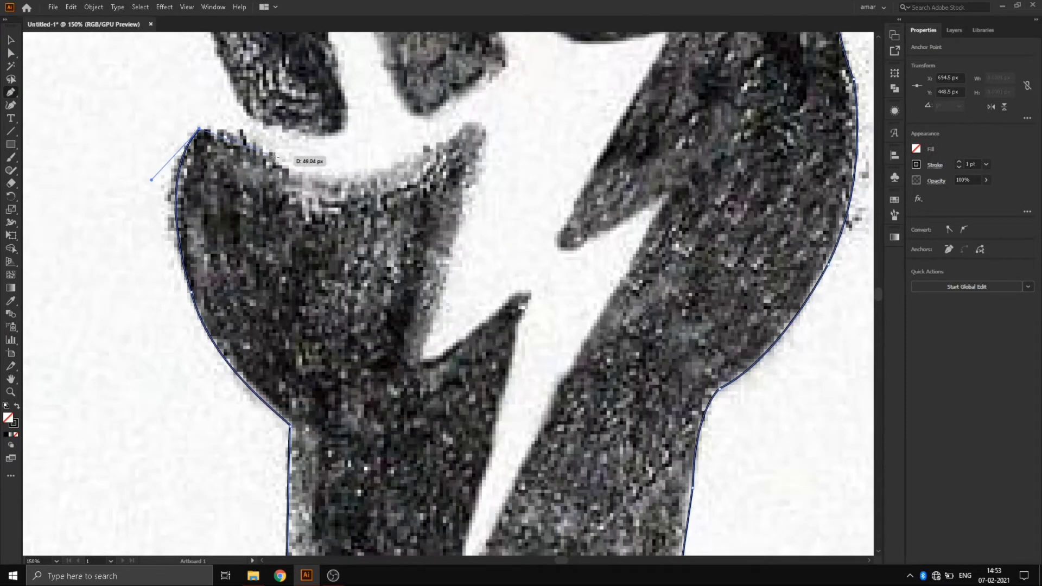
pyautogui.click(283, 169)
pyautogui.moveTo(303, 188)
pyautogui.mouseDown()
pyautogui.moveTo(332, 216)
pyautogui.moveTo(305, 203)
pyautogui.mouseUp()
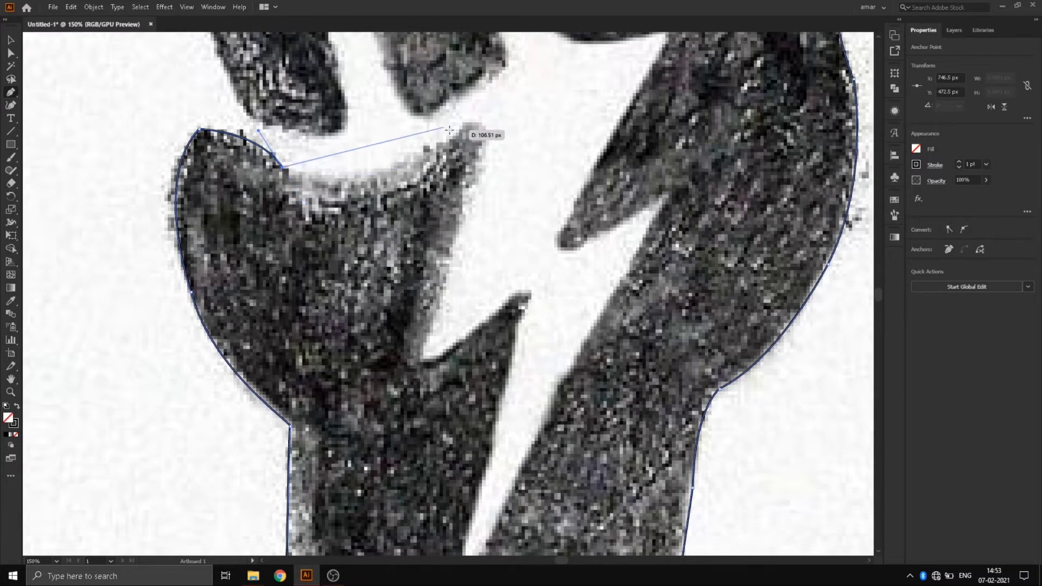
pyautogui.moveTo(465, 126); pyautogui.dragTo(569, 50)
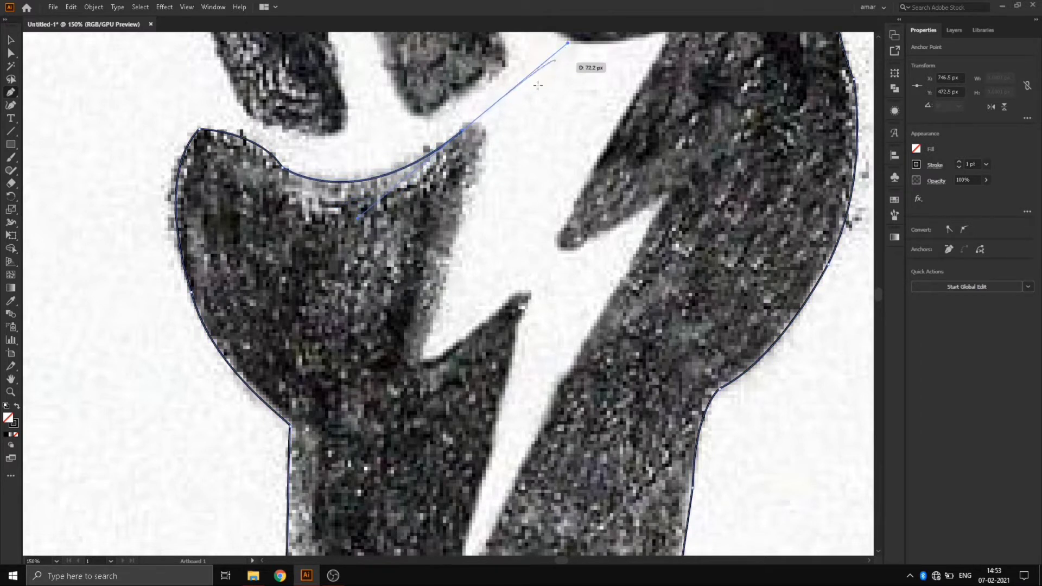
pyautogui.click(463, 132)
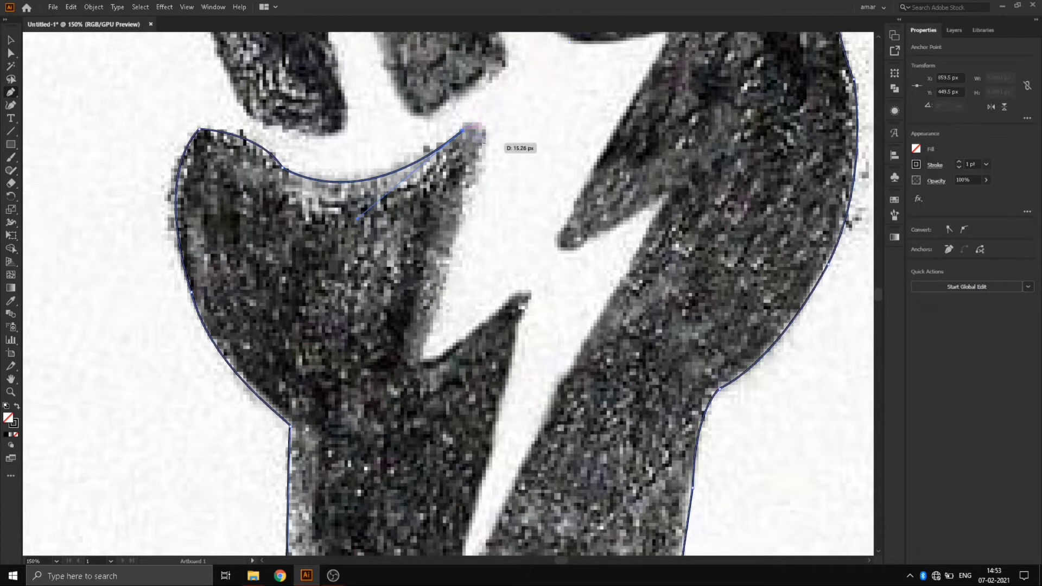
# Round the palm's tip beside the lightning bolt, remove the outgoing handle, and trace the bolt's left edge down to above its notch.
pyautogui.moveTo(485, 151); pyautogui.dragTo(480, 176)
pyautogui.click(485, 142)
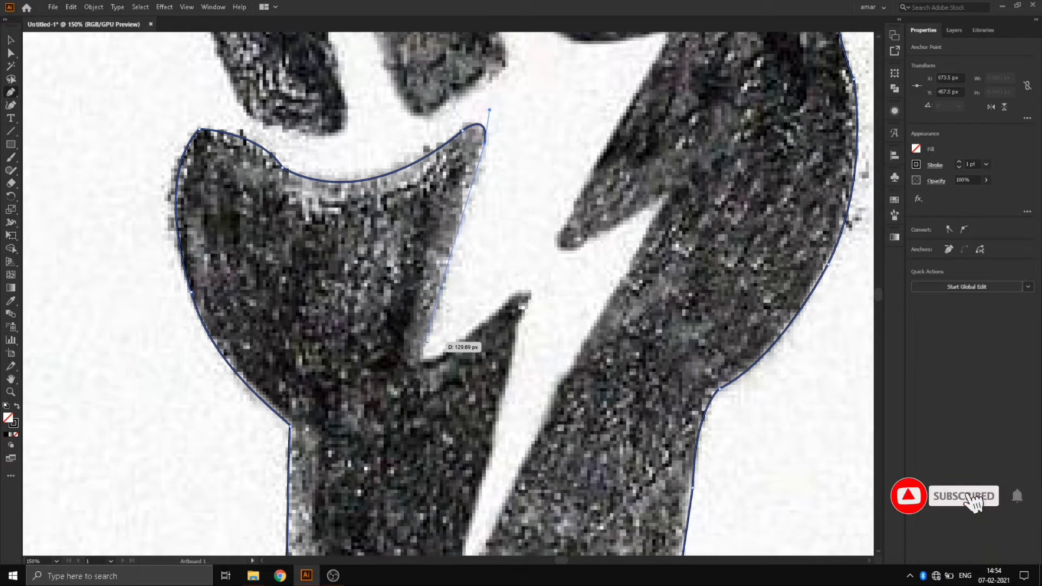
pyautogui.moveTo(425, 343); pyautogui.dragTo(406, 388)
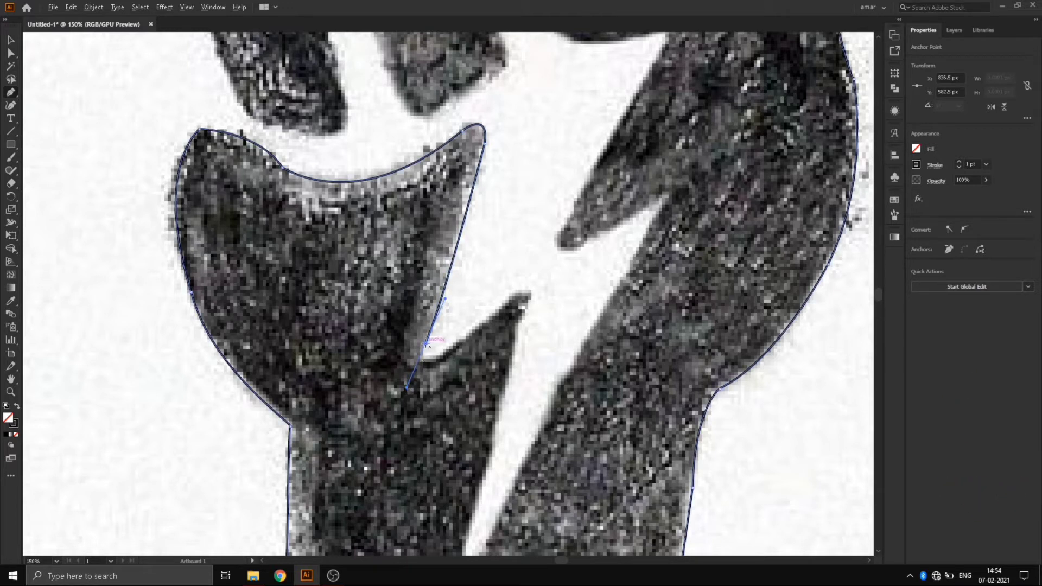
# Round the notch at the foot of the bolt's left edge, then trace up to the neighbouring spike and round its tip.
pyautogui.click(458, 353)
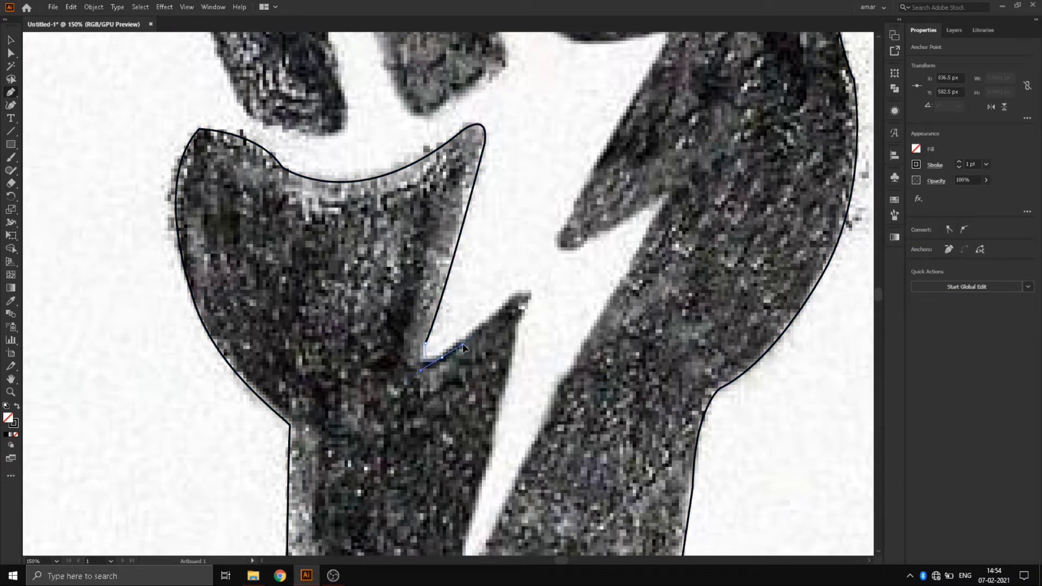
pyautogui.moveTo(470, 341); pyautogui.dragTo(470, 341)
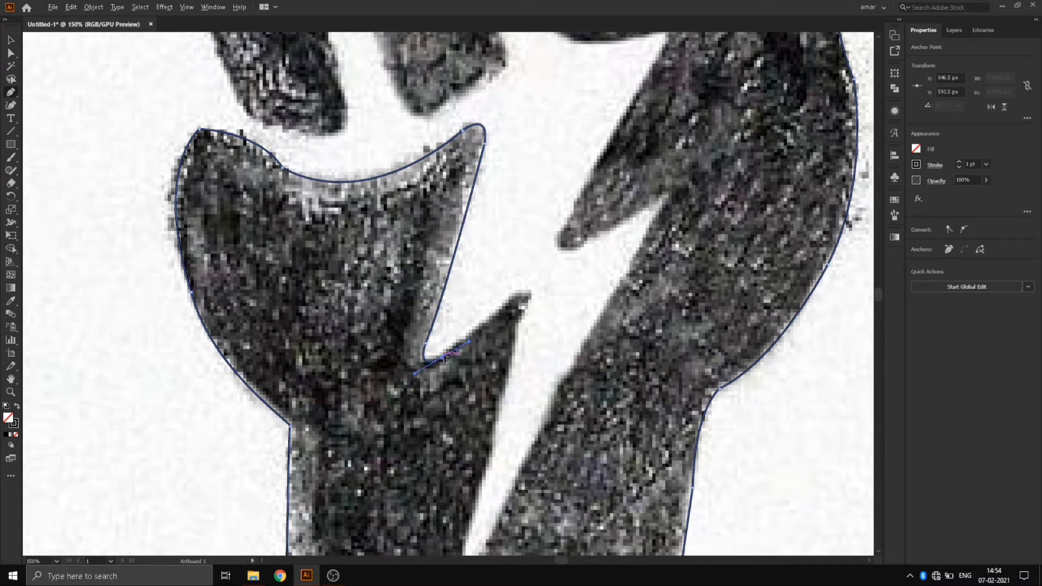
pyautogui.click(443, 358)
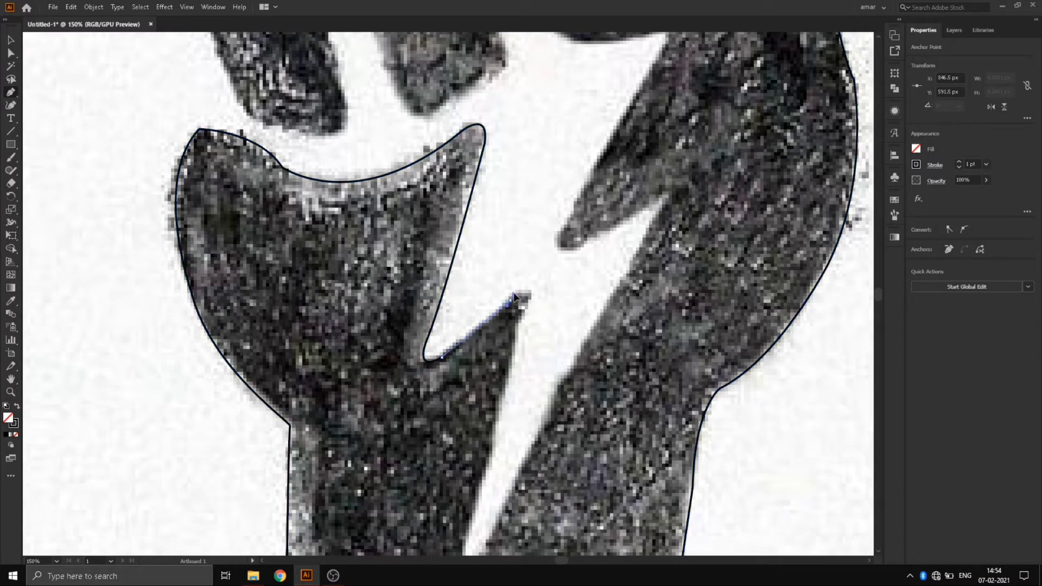
pyautogui.click(513, 296)
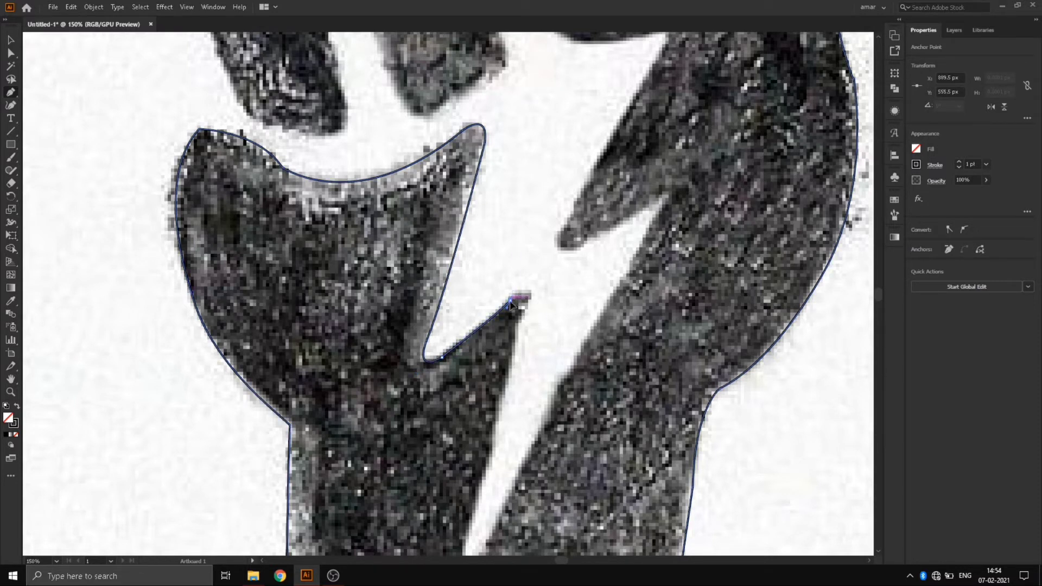
pyautogui.moveTo(524, 296); pyautogui.dragTo(512, 344)
# Trace the bolt's tail down to its bottom point and back up to its right inner corner, leaving corner anchors at both.
pyautogui.scroll(-4, 526, 310)
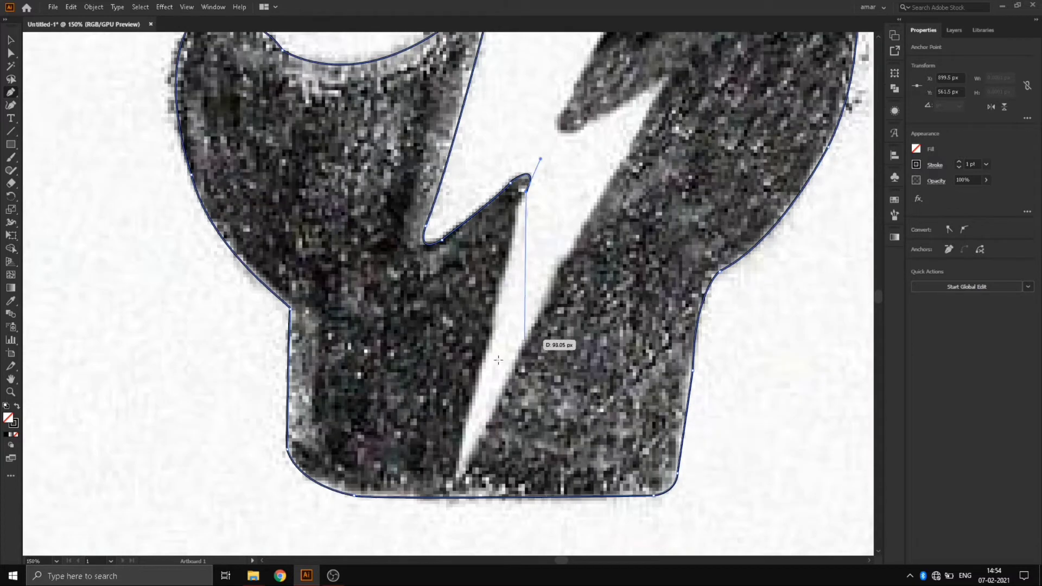
pyautogui.click(463, 496)
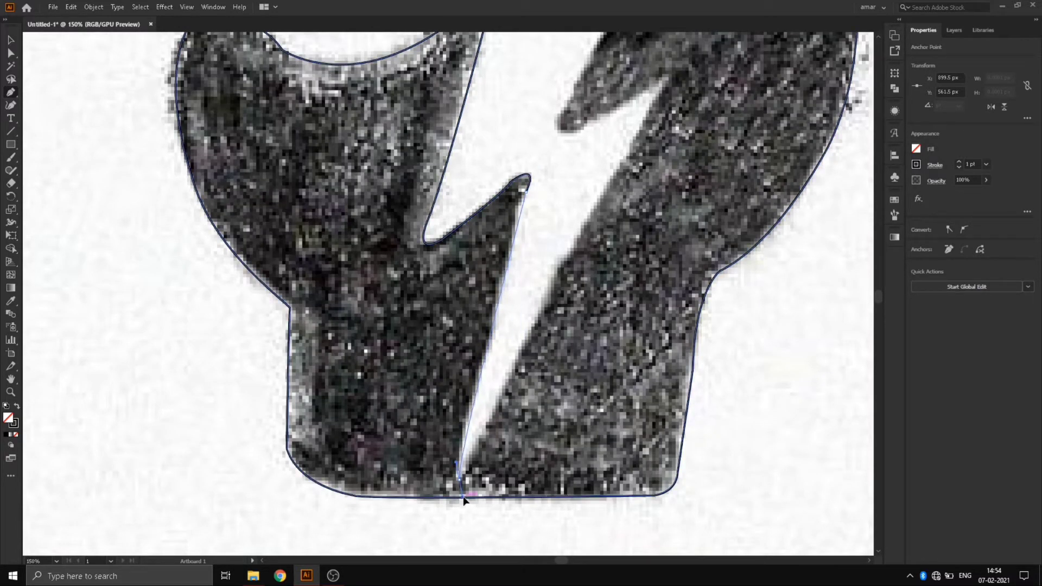
pyautogui.keyDown('ctrl'); pyautogui.click(459, 480); pyautogui.keyUp('ctrl')
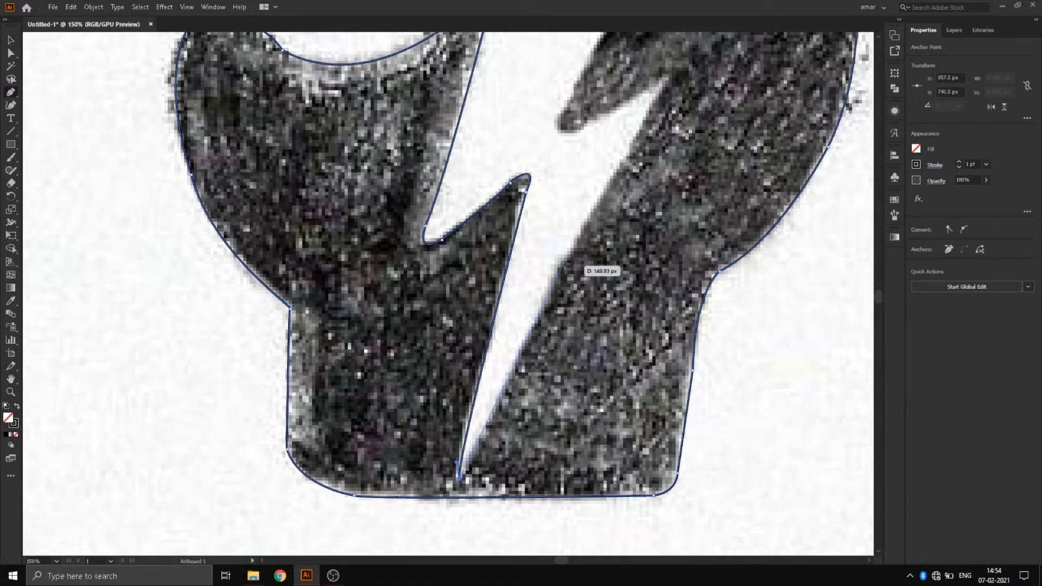
pyautogui.click(665, 82)
pyautogui.moveTo(666, 82)
pyautogui.mouseDown()
pyautogui.moveTo(681, 91)
pyautogui.moveTo(681, 80)
pyautogui.mouseUp()
pyautogui.click(666, 80)
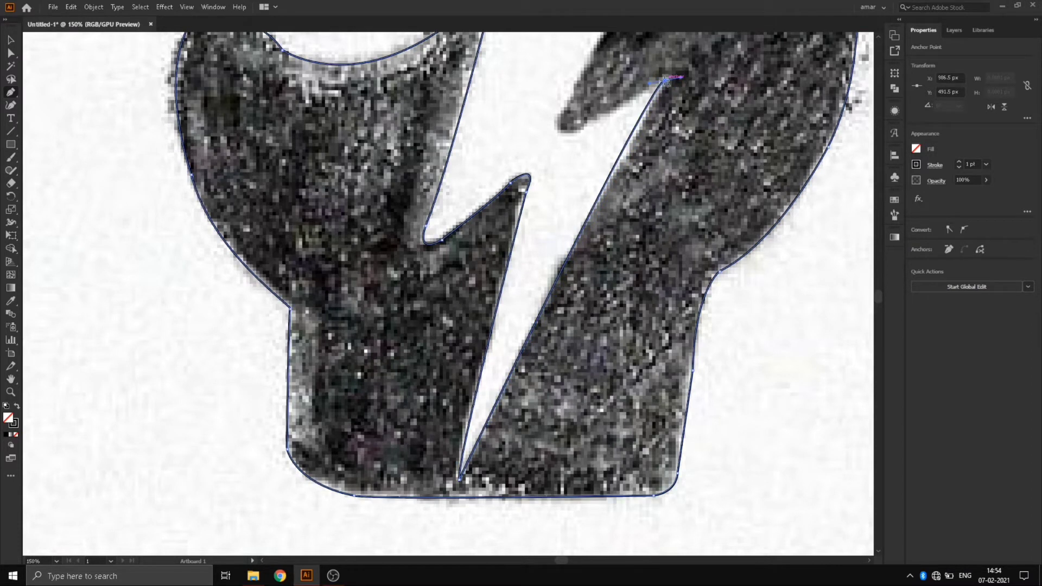
# Round the tip of the spike right of the bolt and trace the bolt's edge up to its upper-right corner beneath the thumb.
pyautogui.click(581, 127)
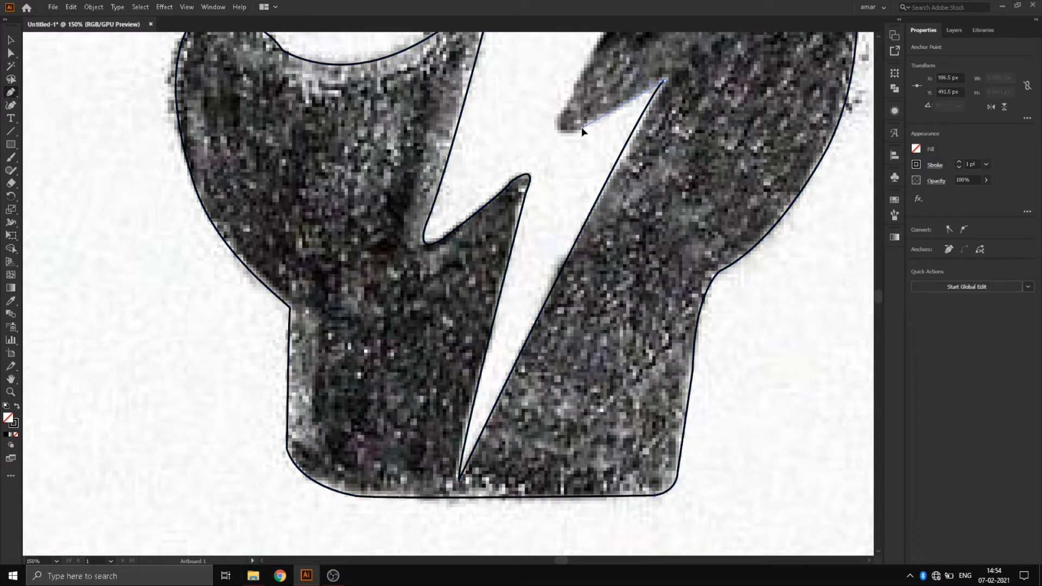
pyautogui.moveTo(565, 111); pyautogui.dragTo(585, 68)
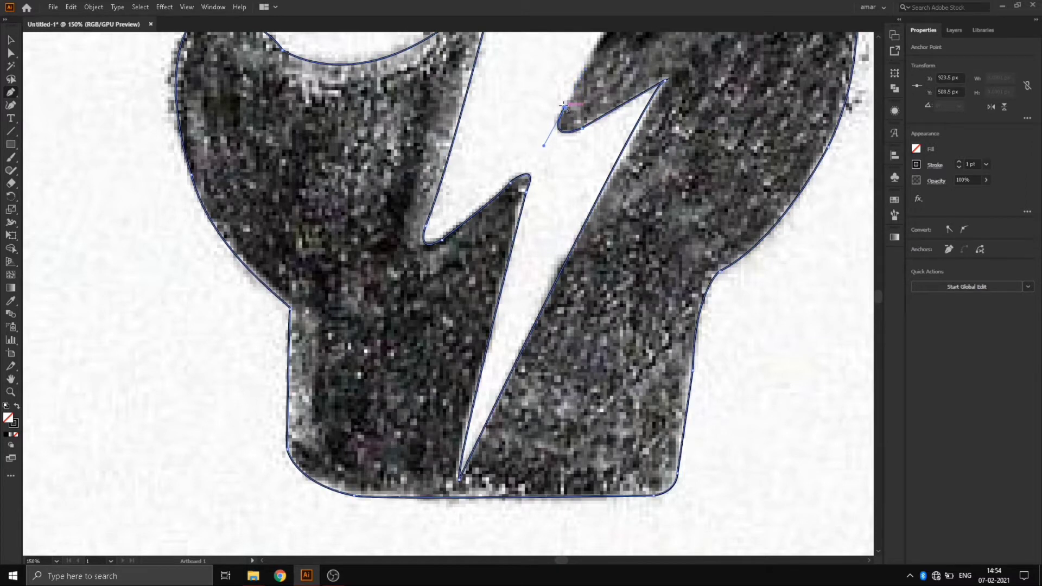
pyautogui.scroll(8, 565, 107)
pyautogui.hscroll(2, 564, 107)
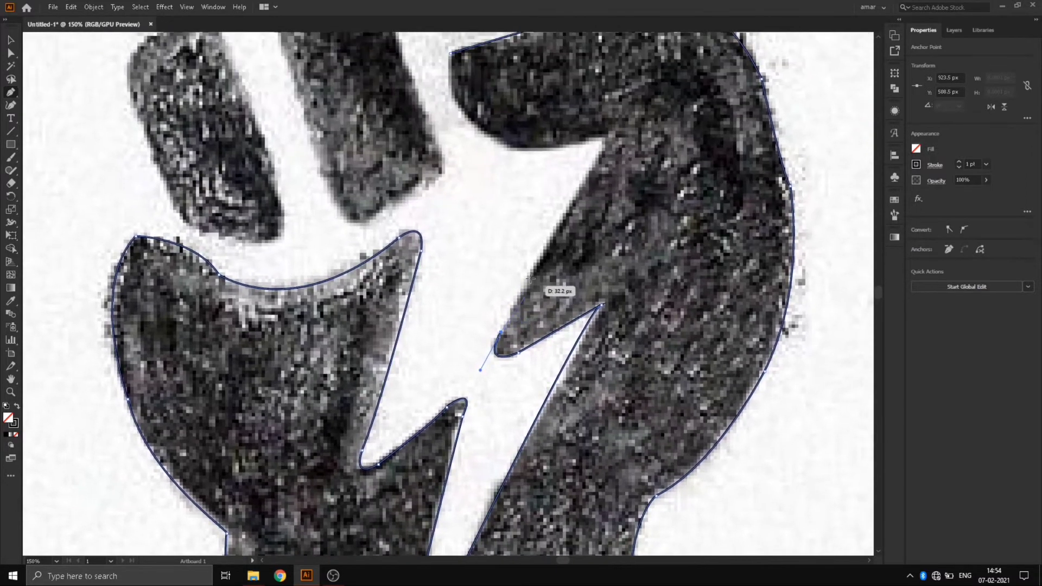
pyautogui.click(600, 156)
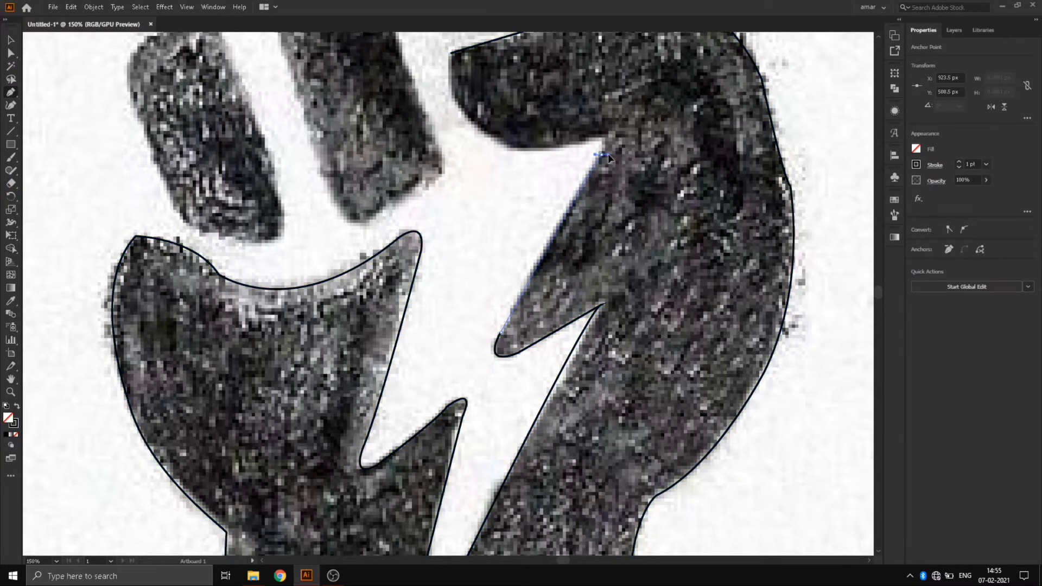
pyautogui.click(601, 156)
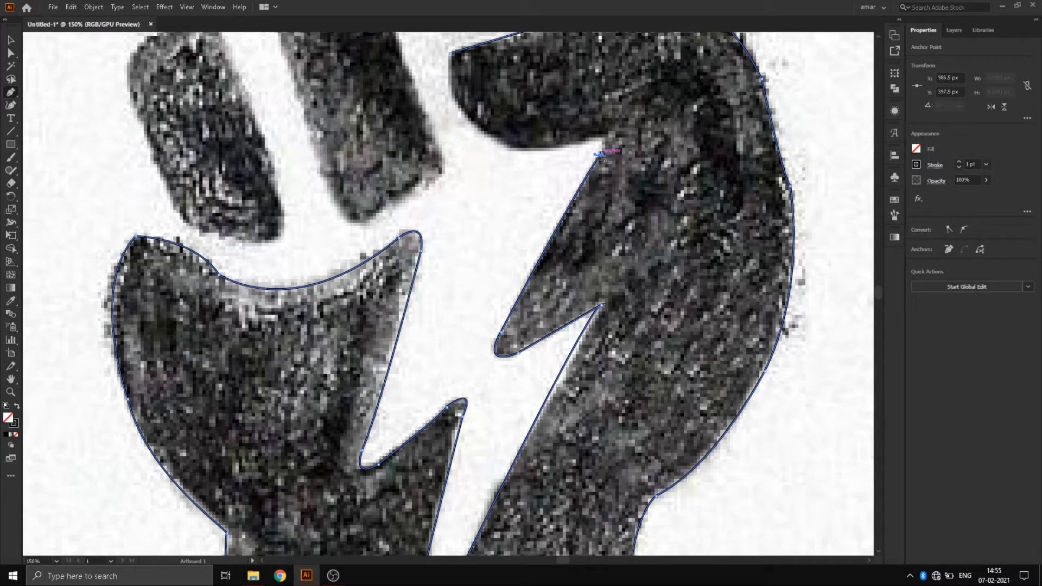
# Round the bolt's upper-right corner and trace the thumb's lower edge leftward to the start of its curve.
pyautogui.moveTo(601, 157); pyautogui.dragTo(584, 142)
pyautogui.click(584, 142)
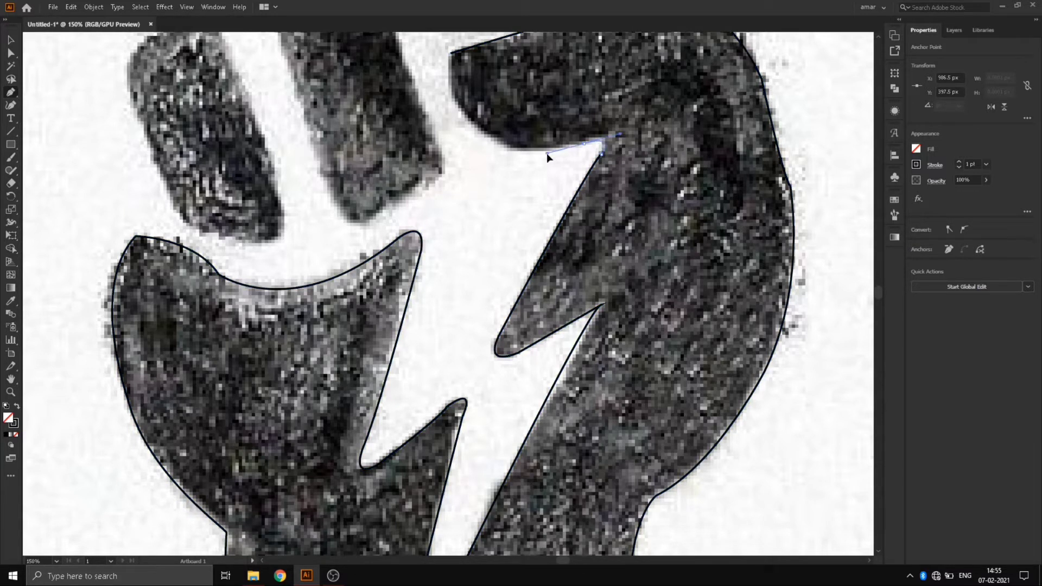
pyautogui.click(584, 144)
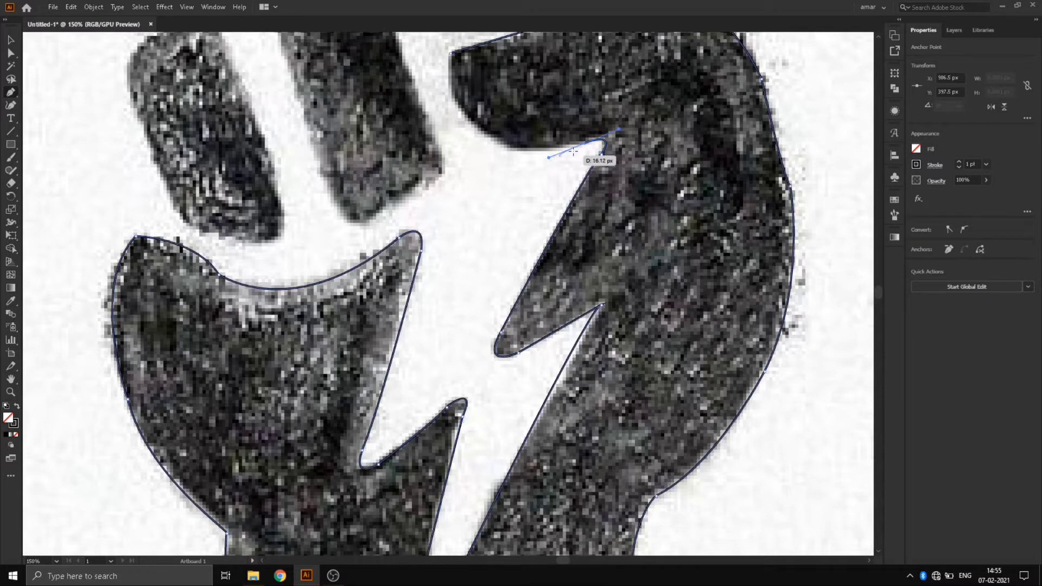
pyautogui.moveTo(586, 147); pyautogui.dragTo(495, 144)
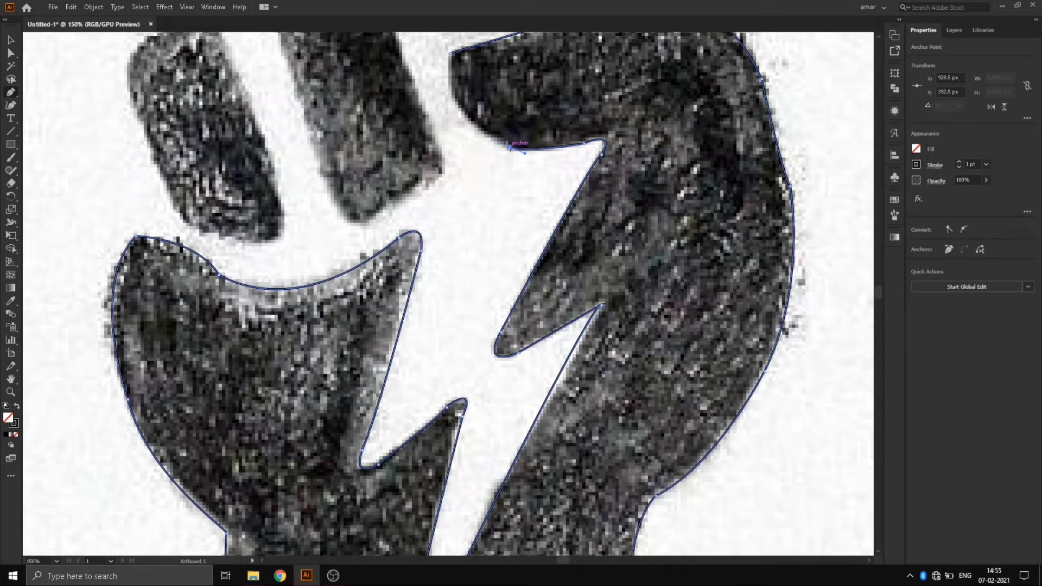
# Curve the outline around the thumb's lower-left end and close the path at its starting corner anchor.
pyautogui.click(453, 92)
pyautogui.moveTo(454, 92); pyautogui.dragTo(446, 66)
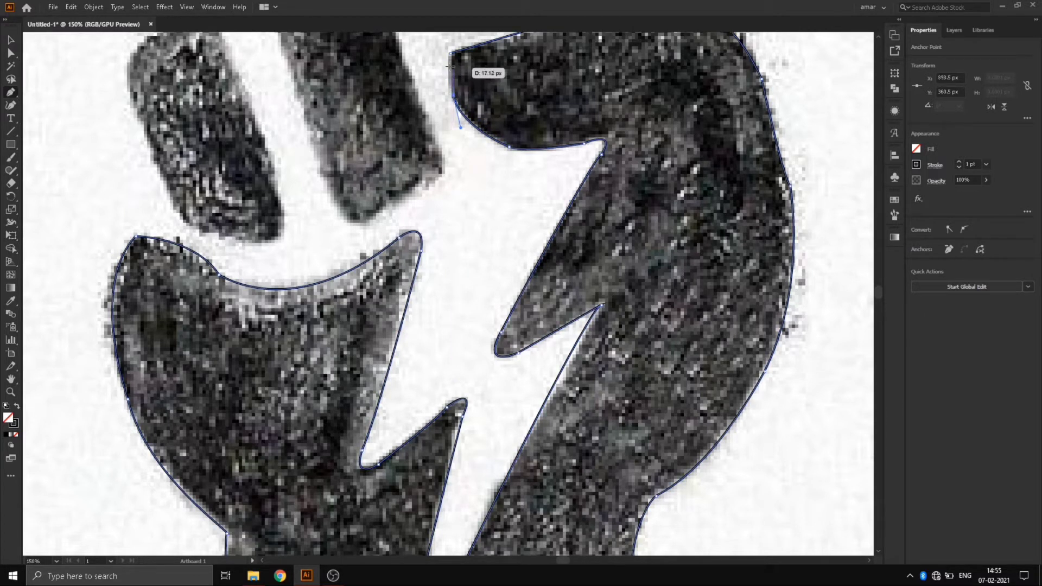
pyautogui.click(450, 54)
pyautogui.hotkey('ctrl', '-')
pyautogui.hotkey('ctrl', '-')
pyautogui.hotkey('ctrl', '-')
pyautogui.hotkey('ctrl', '-')
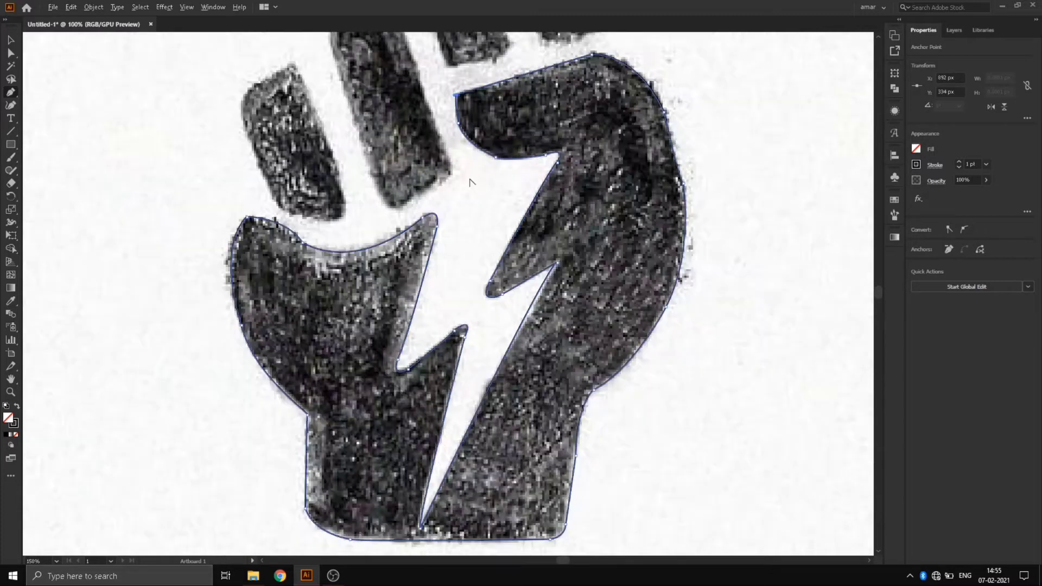
pyautogui.hotkey('ctrl', '=')
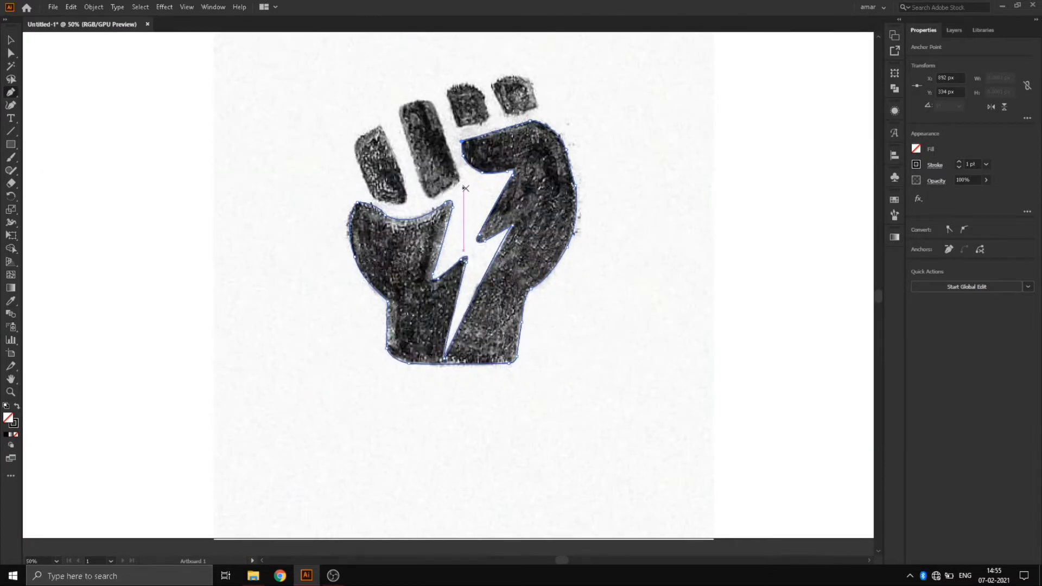
# Fill the closed hand path with the black swatch and deselect it.
pyautogui.click(11, 40)
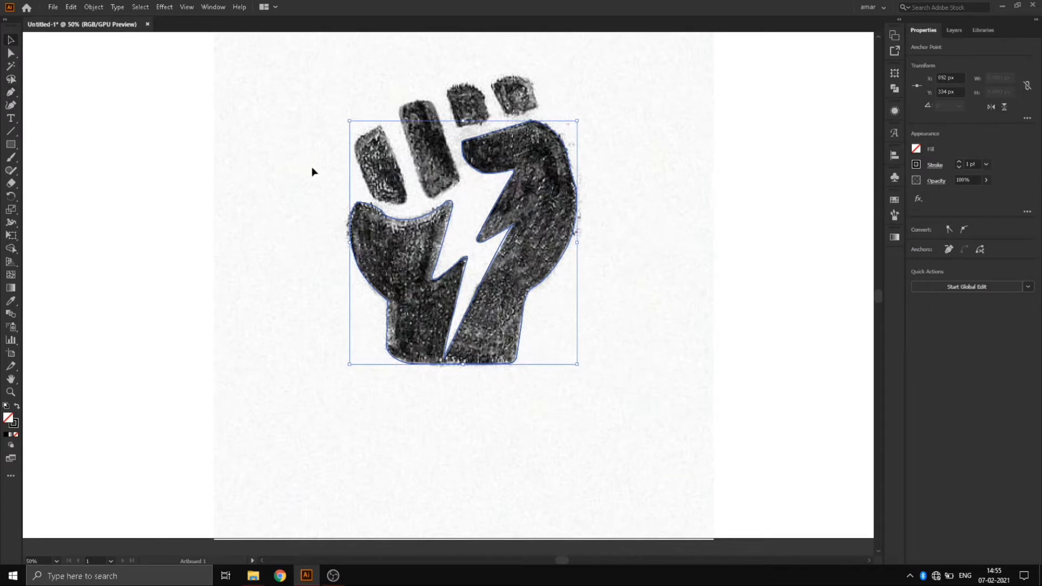
pyautogui.click(916, 149)
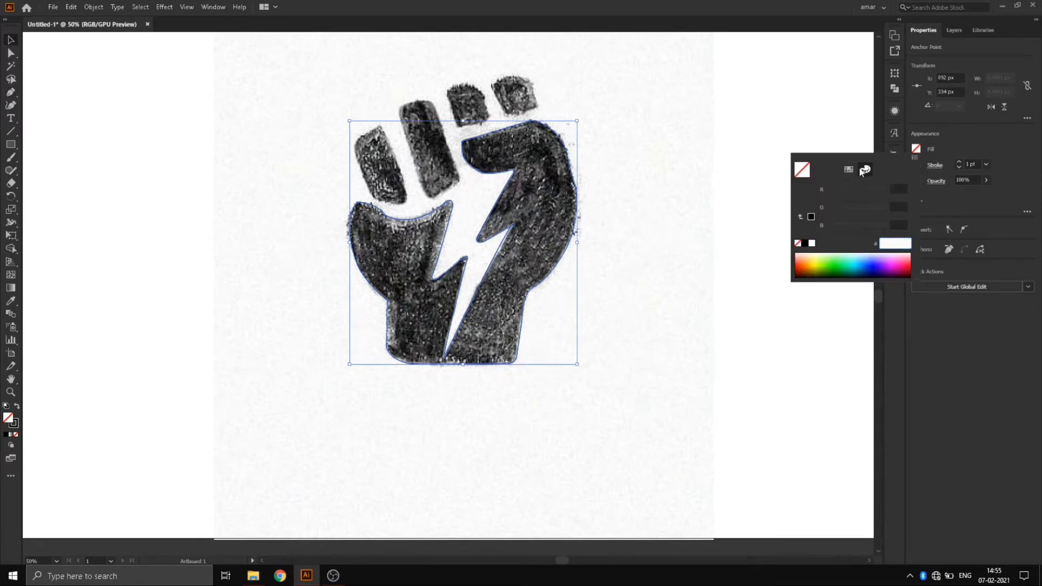
pyautogui.click(848, 170)
pyautogui.click(821, 187)
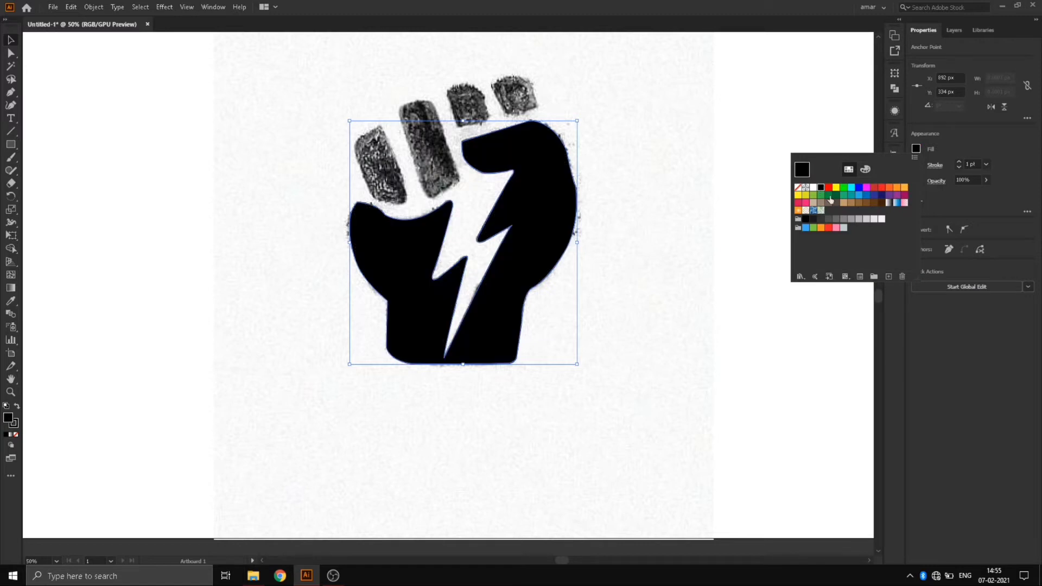
pyautogui.press('Escape')
pyautogui.click(801, 234)
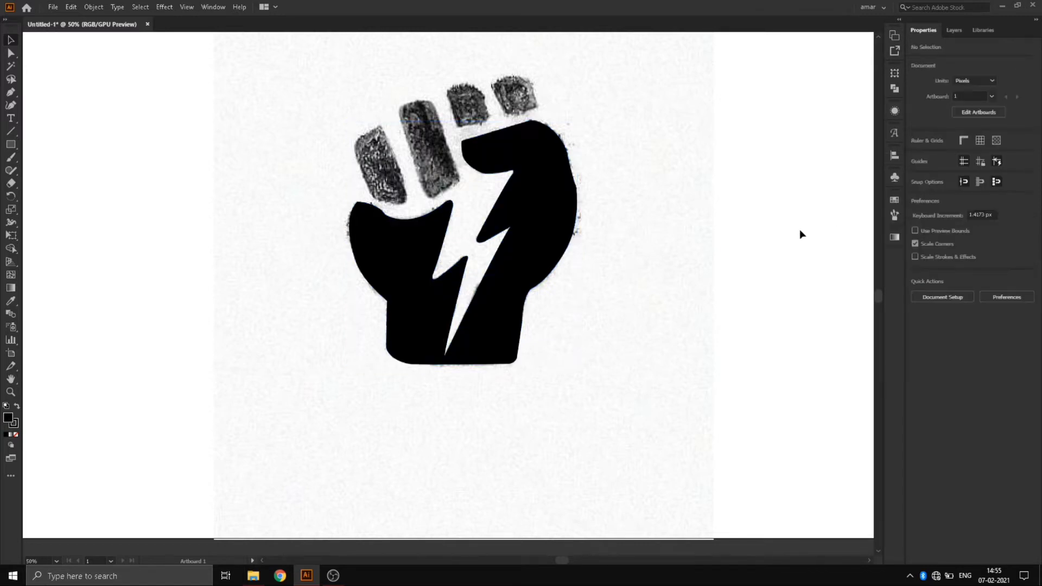
# Round the kinked anchor on the hand's right edge with its live corner, then deselect the path.
pyautogui.scroll(3, 613, 183)
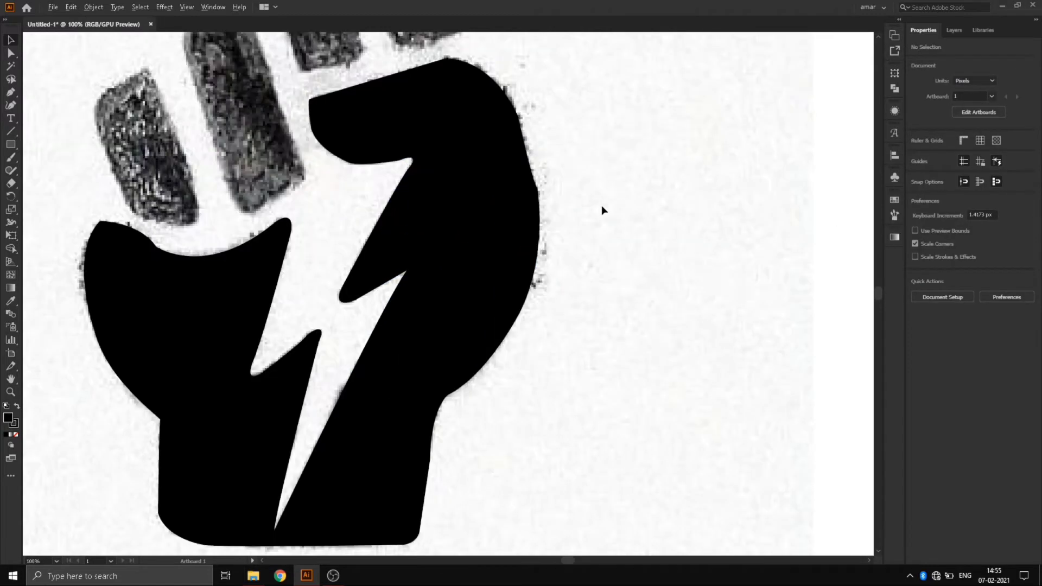
pyautogui.click(478, 216)
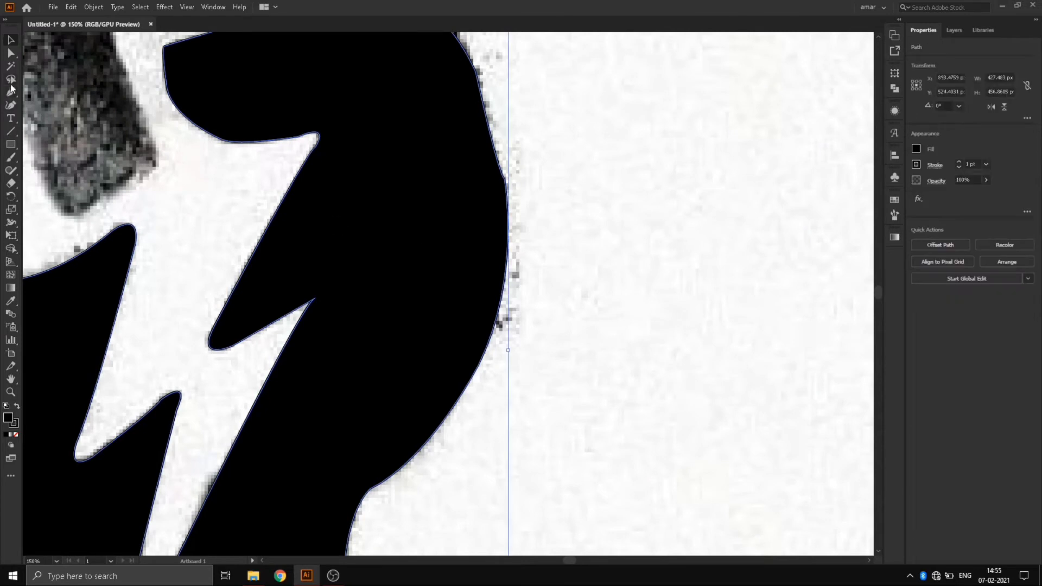
pyautogui.click(11, 53)
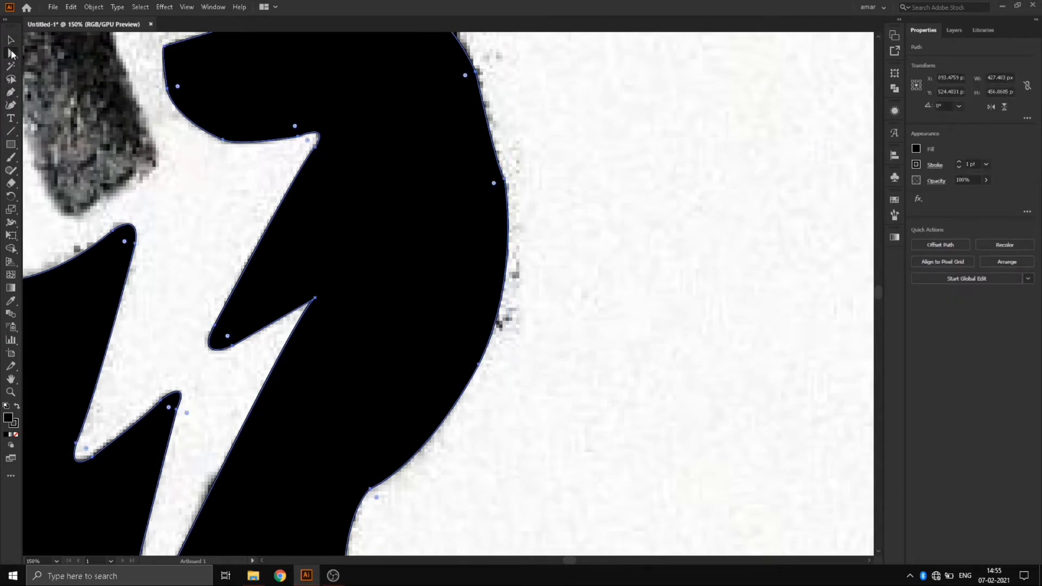
pyautogui.click(504, 177)
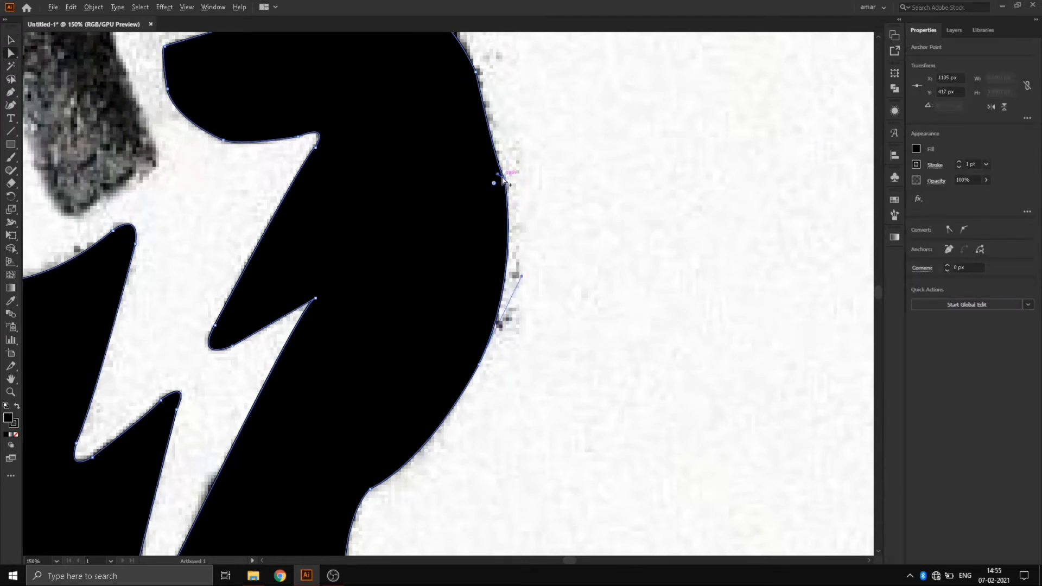
pyautogui.hotkey('ctrl', '=')
pyautogui.hotkey('ctrl', '=')
pyautogui.hotkey('ctrl', '=')
pyautogui.hotkey('ctrl', '=')
pyautogui.hotkey('ctrl', '=')
pyautogui.hotkey('ctrl', '=')
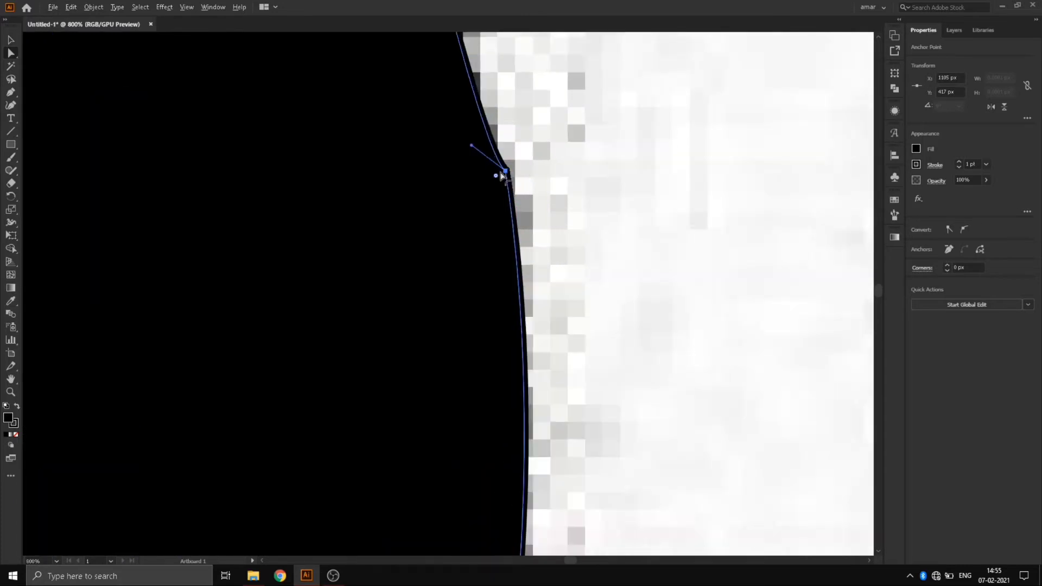
pyautogui.moveTo(496, 174); pyautogui.dragTo(307, 279)
pyautogui.click(650, 167)
# Try to smooth the kink on the hand's right edge by adjusting its direction handles.
pyautogui.scroll(-8, 654, 167)
pyautogui.scroll(5, 670, 175)
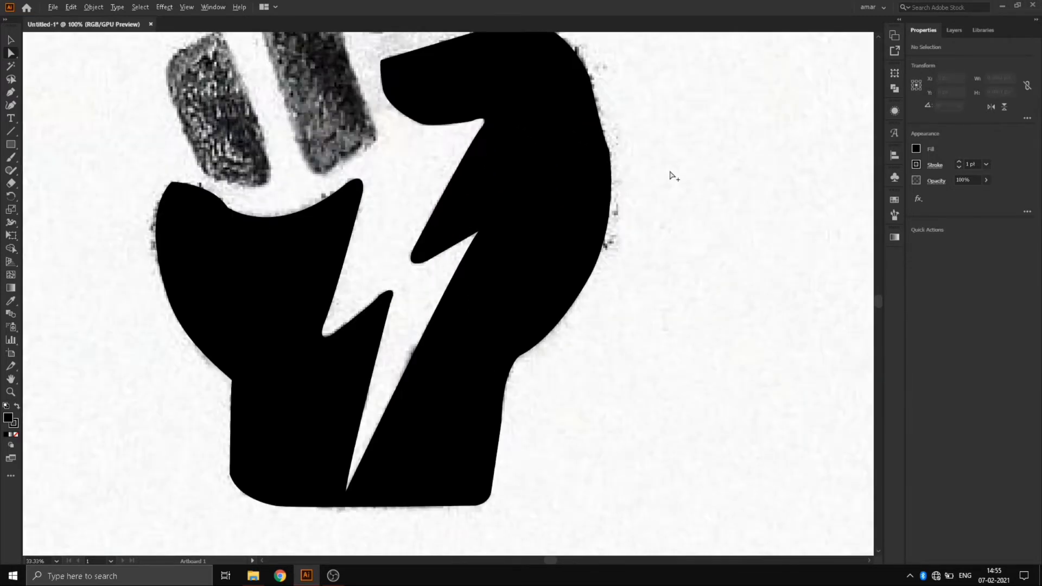
pyautogui.scroll(4, 457, 180)
pyautogui.scroll(-10, 483, 220)
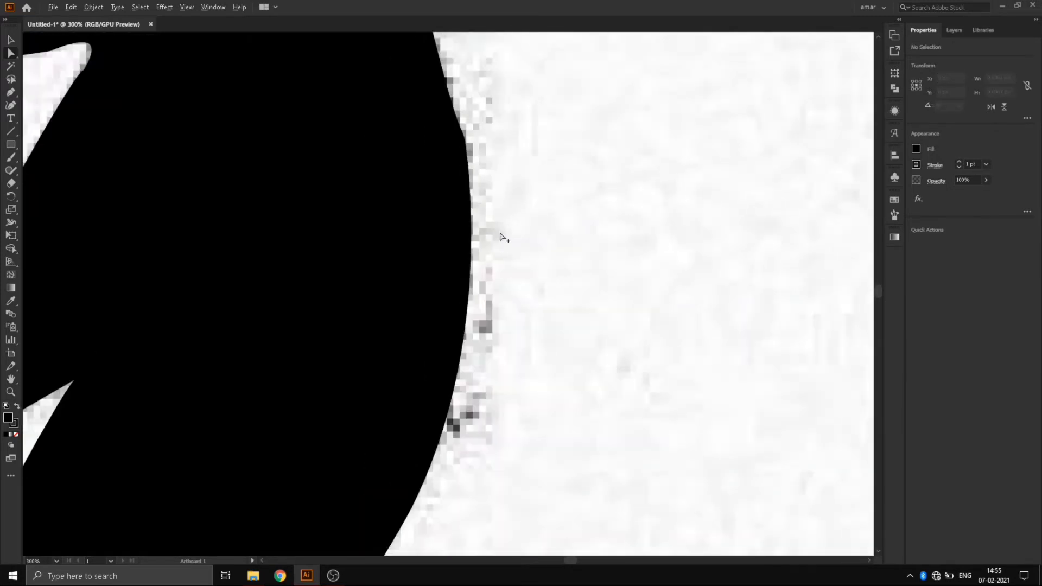
pyautogui.scroll(3, 480, 196)
pyautogui.click(520, 243)
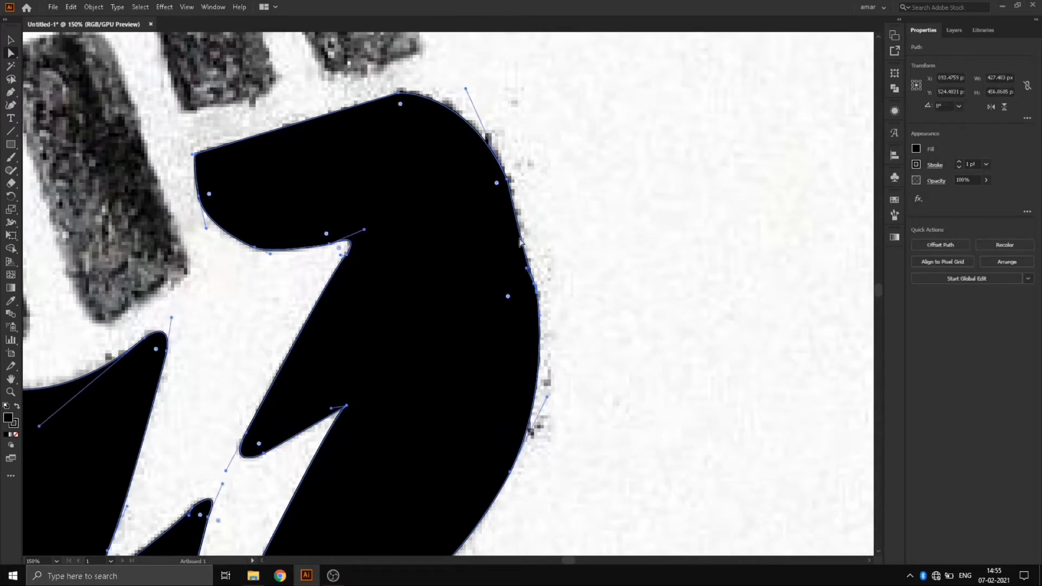
pyautogui.click(528, 269)
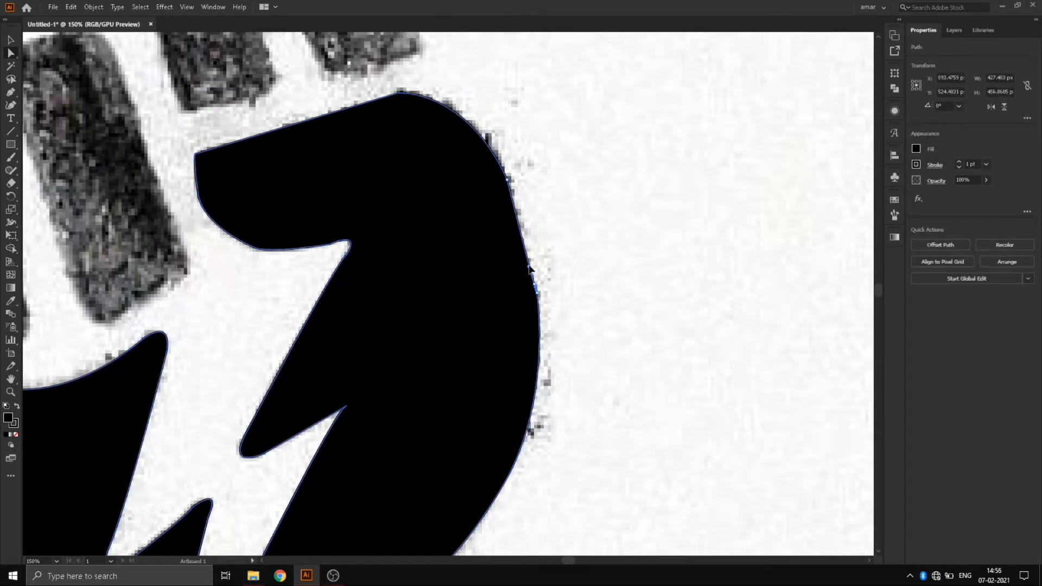
pyautogui.click(585, 275)
pyautogui.scroll(4, 518, 265)
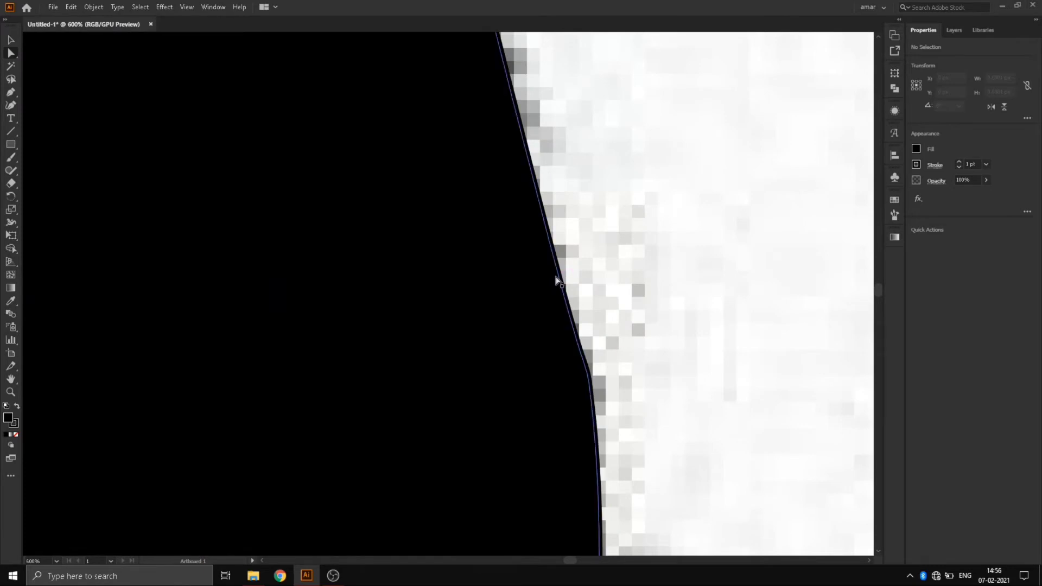
pyautogui.click(559, 279)
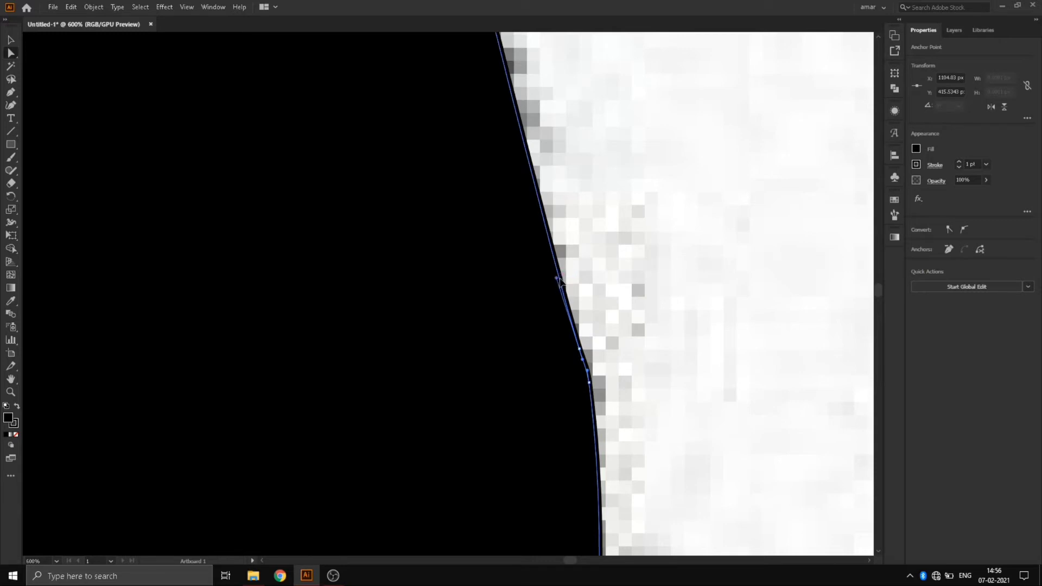
pyautogui.click(563, 279)
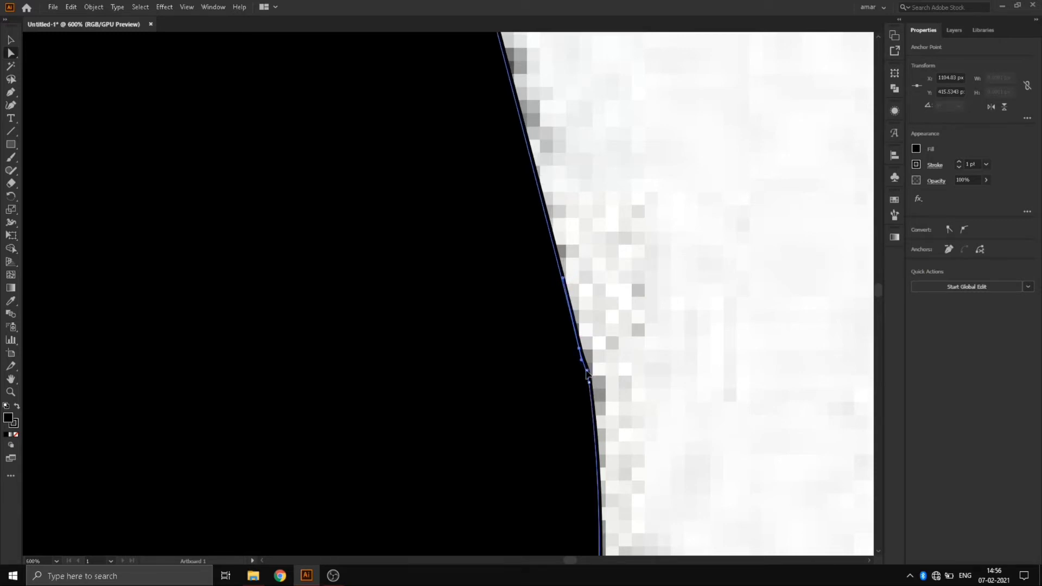
pyautogui.moveTo(587, 370); pyautogui.dragTo(589, 368)
pyautogui.hotkey('ctrl', 'z')
pyautogui.hotkey('ctrl', 'z')
pyautogui.hotkey('ctrl', 'z')
pyautogui.hotkey('ctrl', 'z')
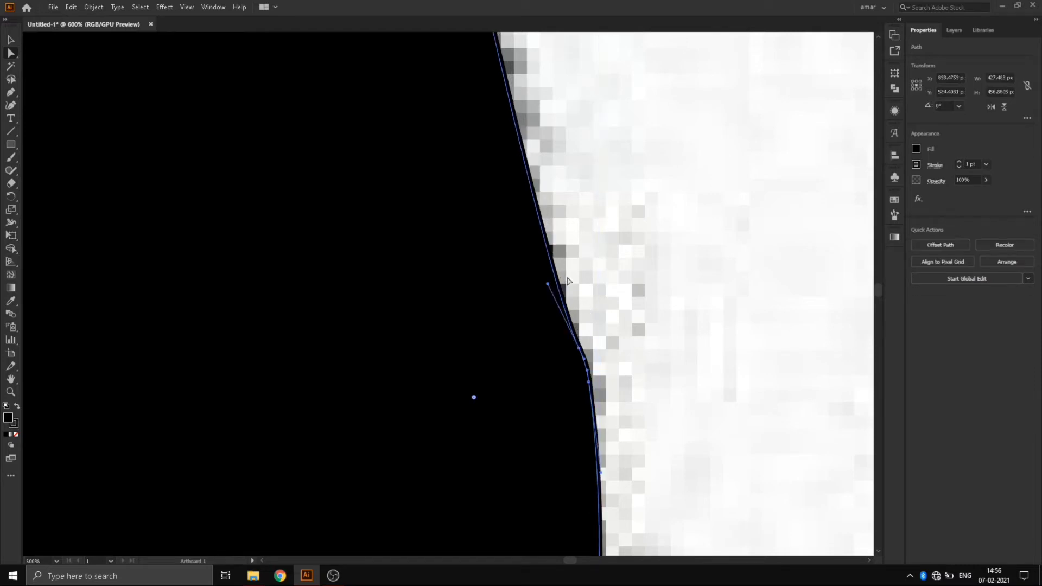
# Round the hand's upper-right corner to about 97 px and the kink below it to about 191 px with live corners.
pyautogui.scroll(-3, 583, 301)
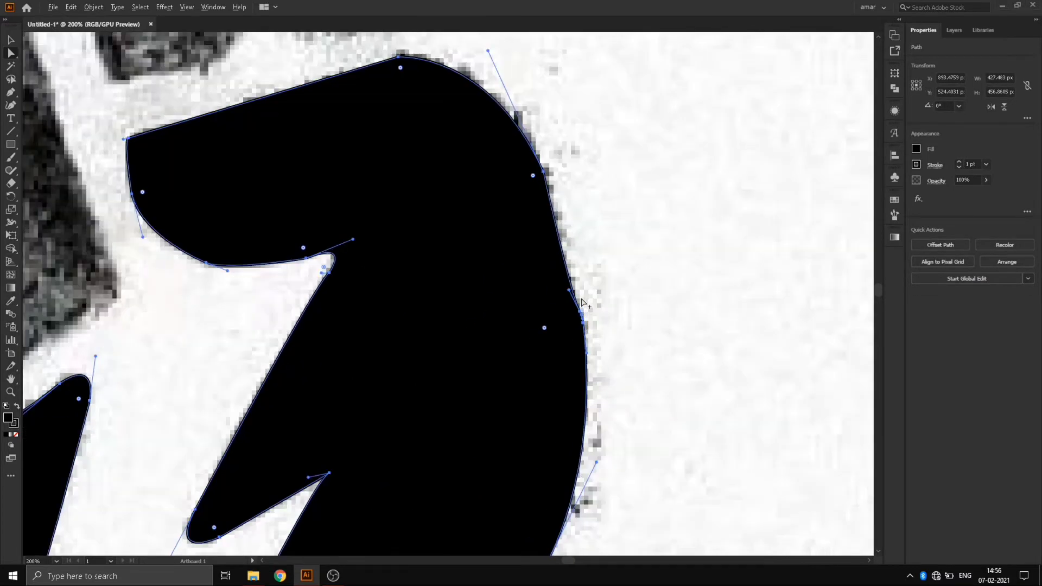
pyautogui.click(544, 172)
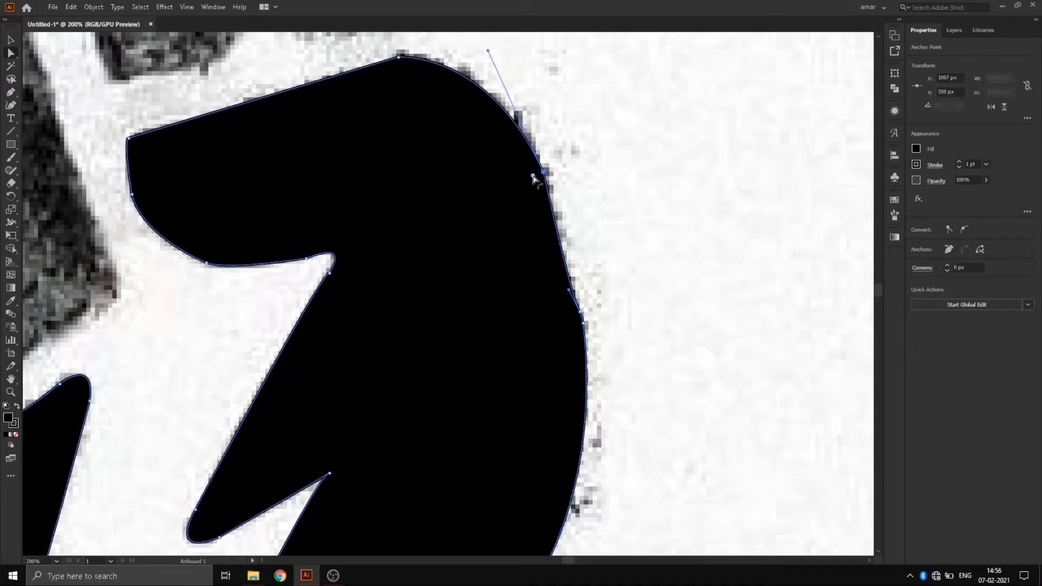
pyautogui.moveTo(534, 179); pyautogui.dragTo(329, 284)
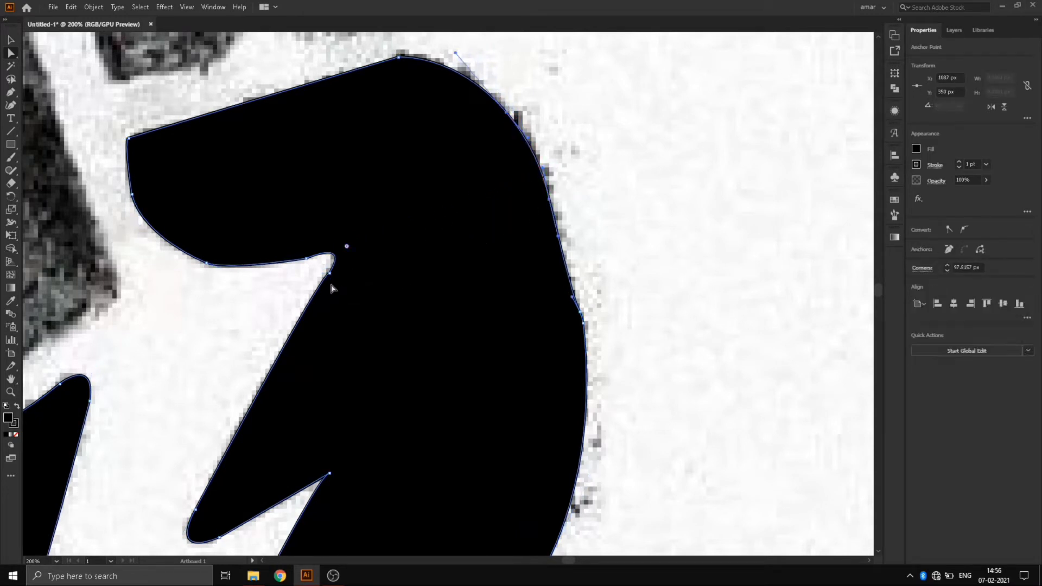
pyautogui.click(580, 313)
pyautogui.moveTo(542, 329); pyautogui.dragTo(38, 513)
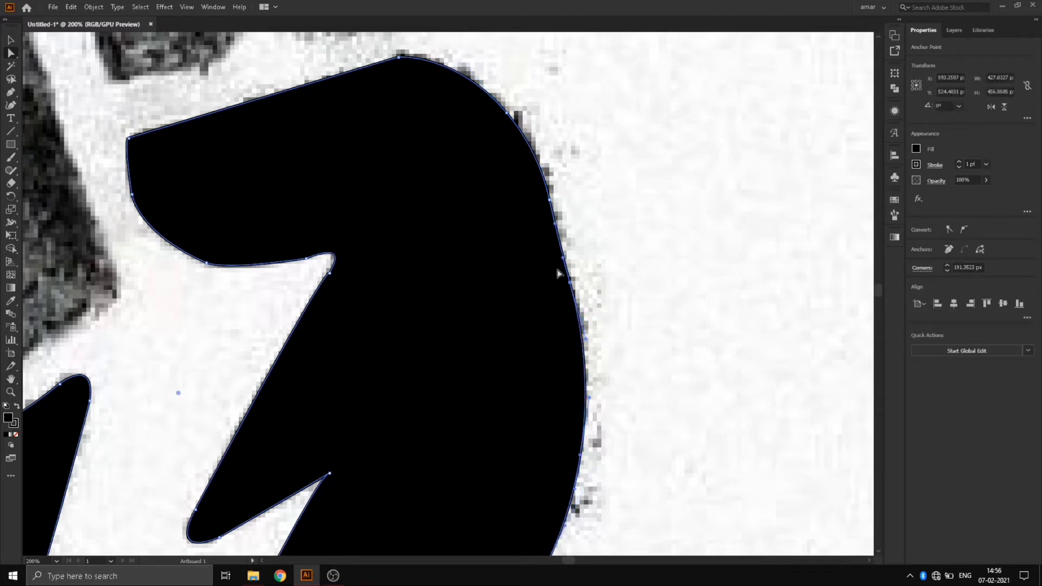
# Fine-tune the direction handles between the two rounded corners on the hand's right edge, then deselect the path.
pyautogui.scroll(3, 566, 248)
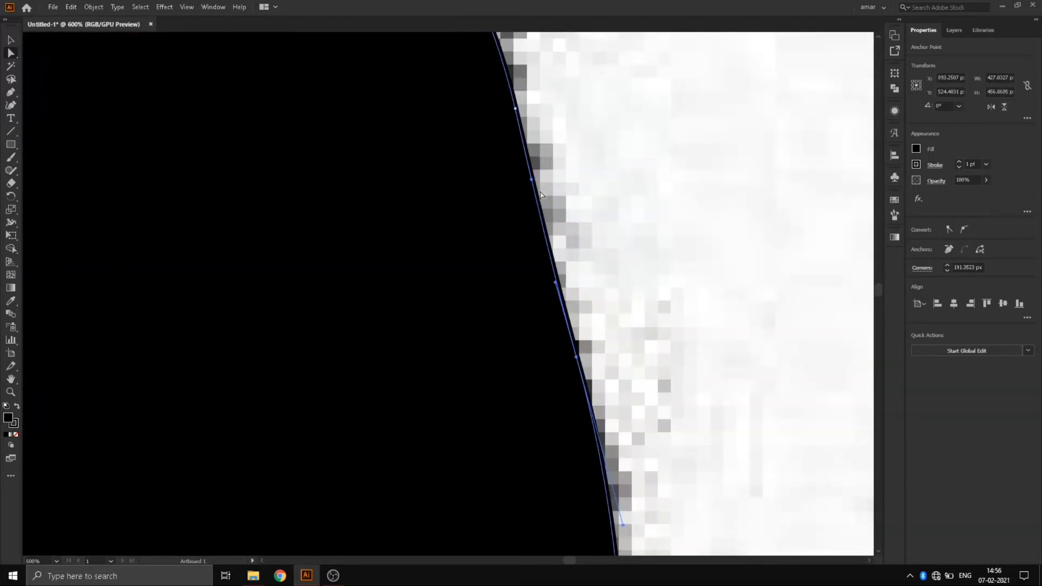
pyautogui.moveTo(533, 181); pyautogui.dragTo(537, 183)
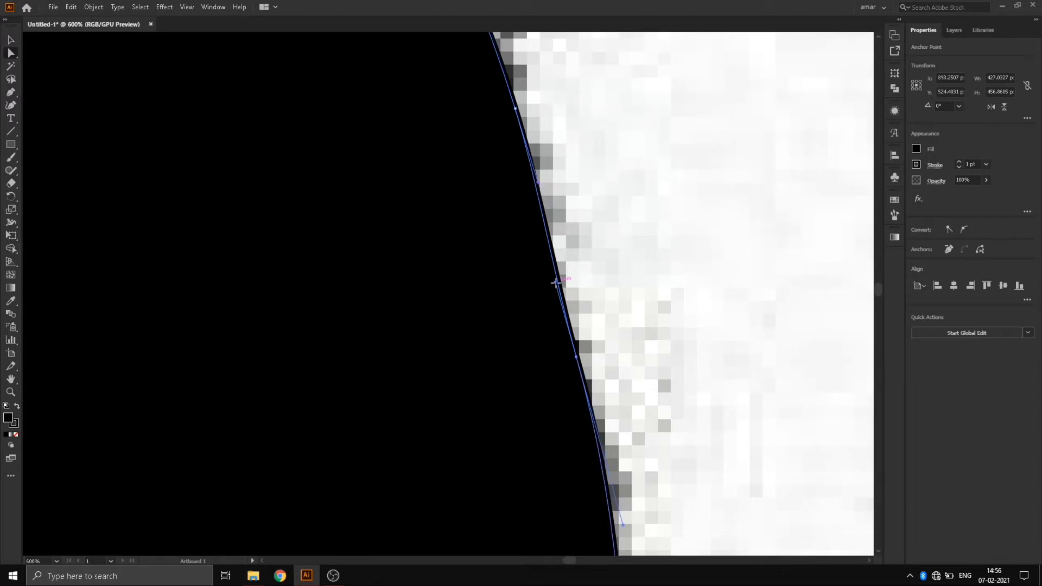
pyautogui.moveTo(561, 284); pyautogui.dragTo(568, 284)
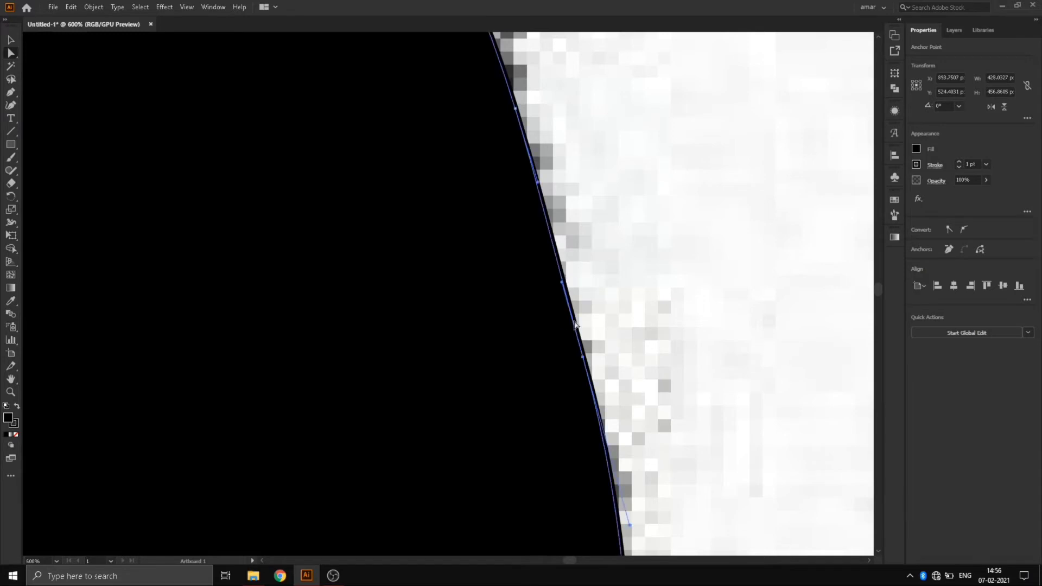
pyautogui.hotkey('ctrl', 'z')
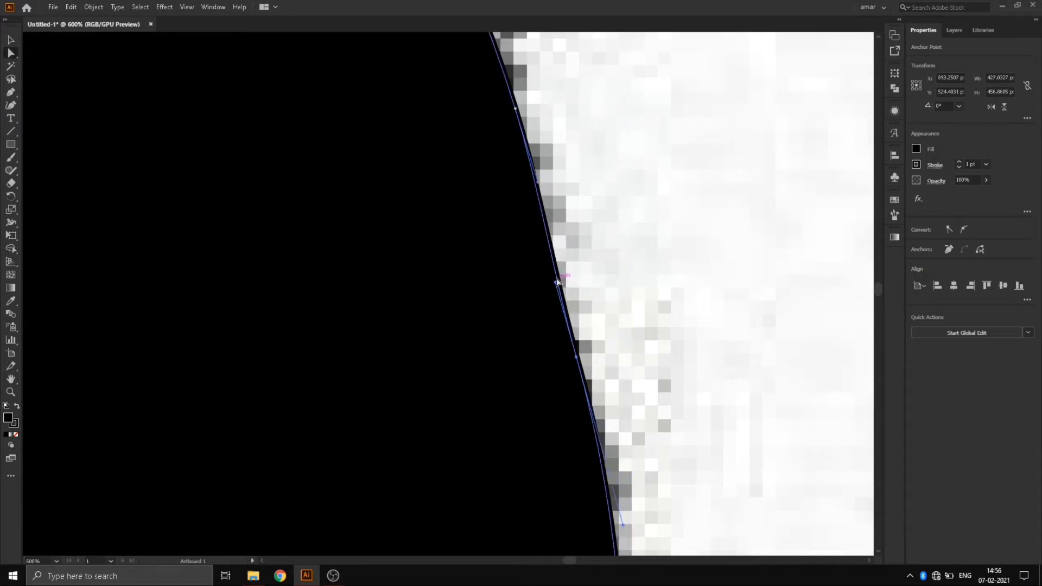
pyautogui.scroll(1, 557, 285)
pyautogui.scroll(1, 557, 284)
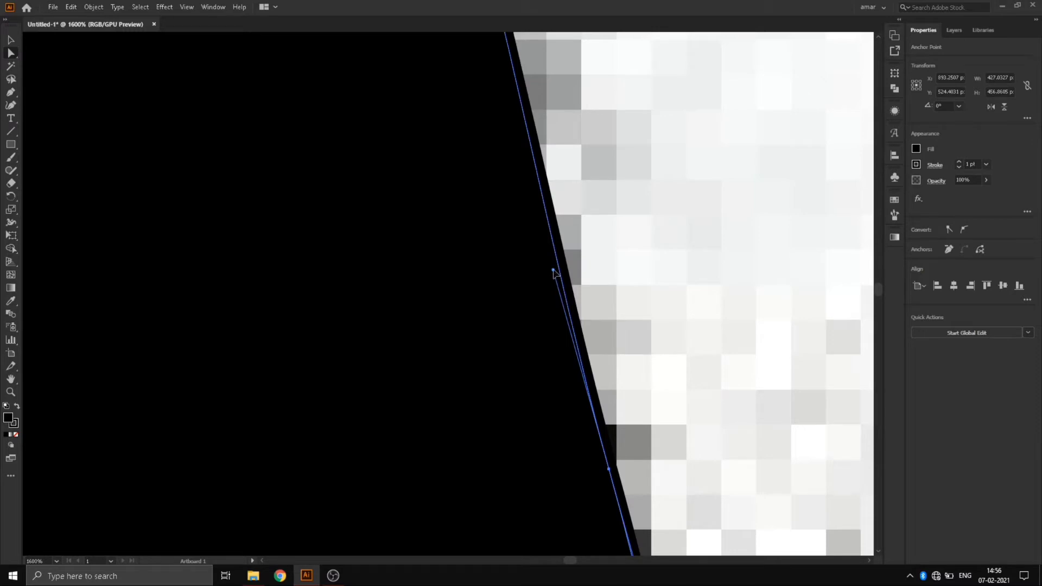
pyautogui.press('Right')
pyautogui.press('Right')
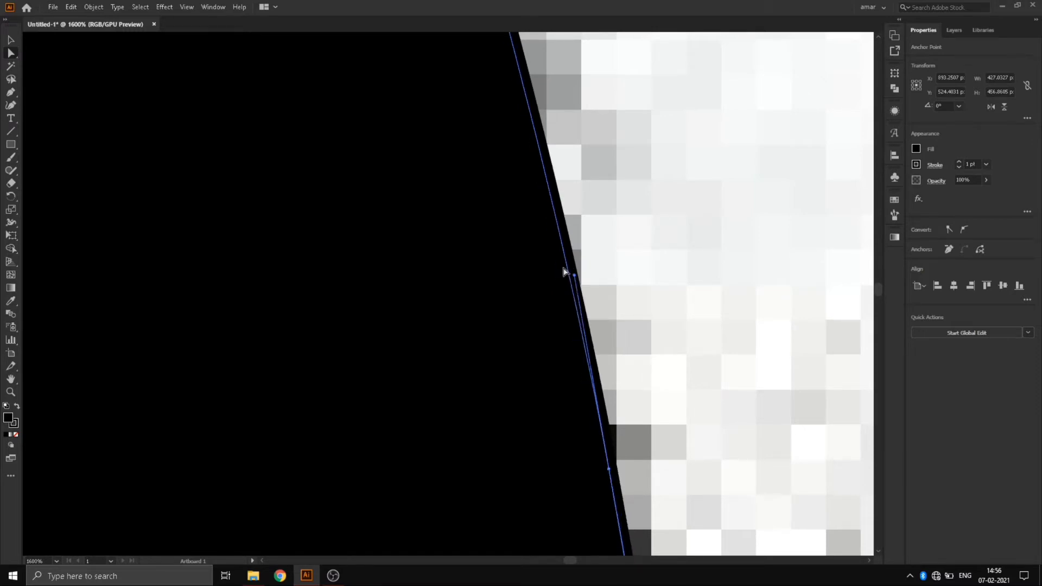
pyautogui.scroll(-10, 565, 300)
pyautogui.scroll(2, 573, 326)
pyautogui.click(607, 357)
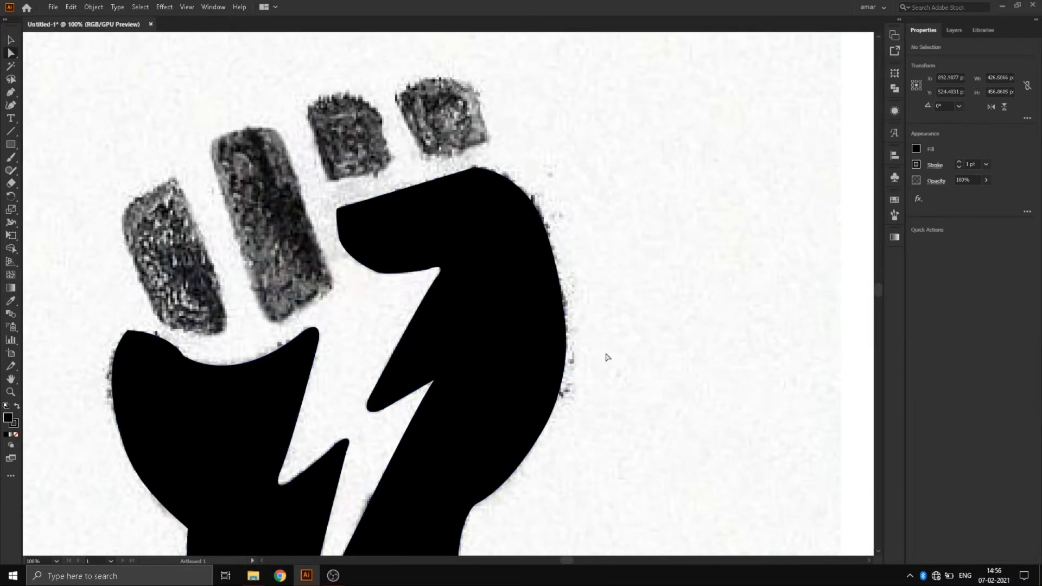
# Adjust the curve handle at the notch below the first finger and round the hand's upper-left corner to about 8.7 px.
pyautogui.scroll(-3, 608, 357)
pyautogui.scroll(2, 610, 364)
pyautogui.scroll(-4, 530, 421)
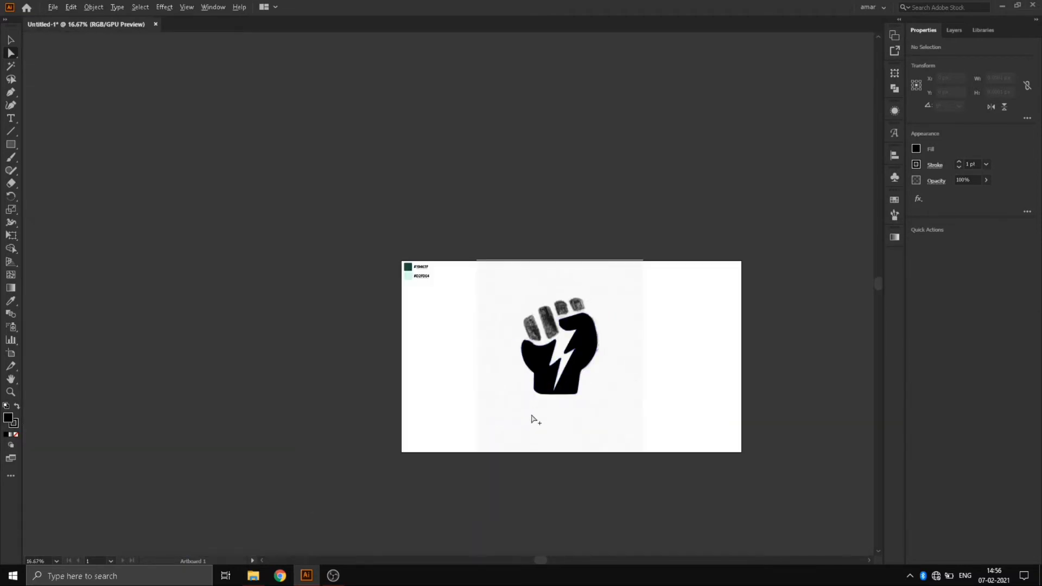
pyautogui.scroll(4, 530, 263)
pyautogui.scroll(6, 555, 174)
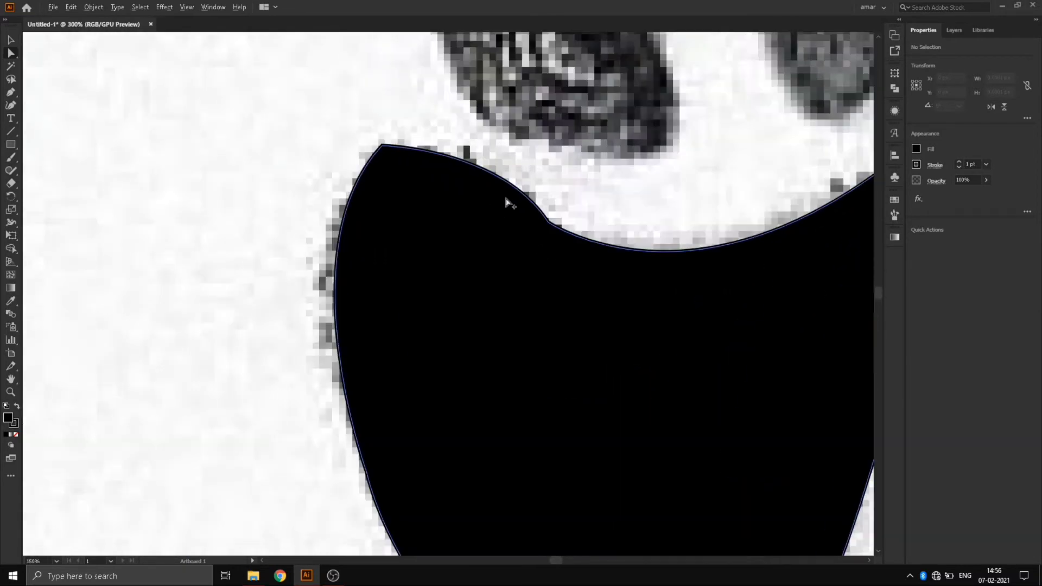
pyautogui.click(584, 247)
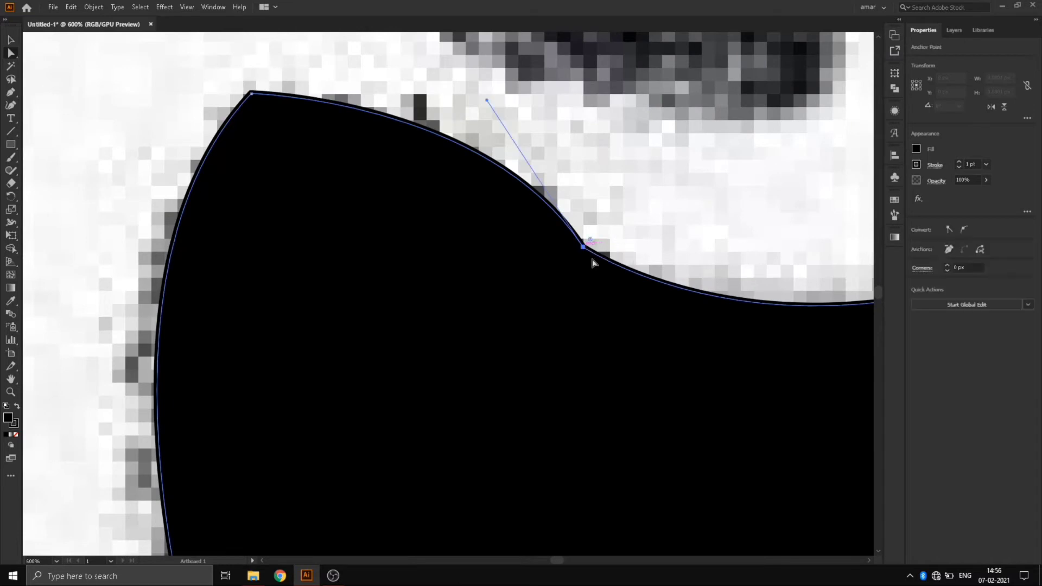
pyautogui.moveTo(487, 100); pyautogui.dragTo(474, 107)
pyautogui.click(253, 95)
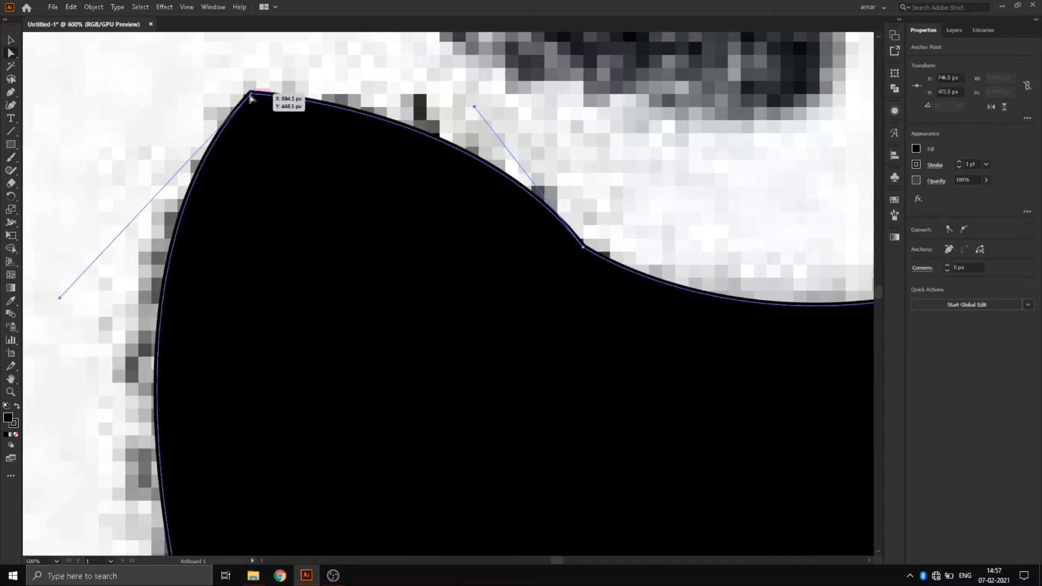
pyautogui.scroll(1, 261, 93)
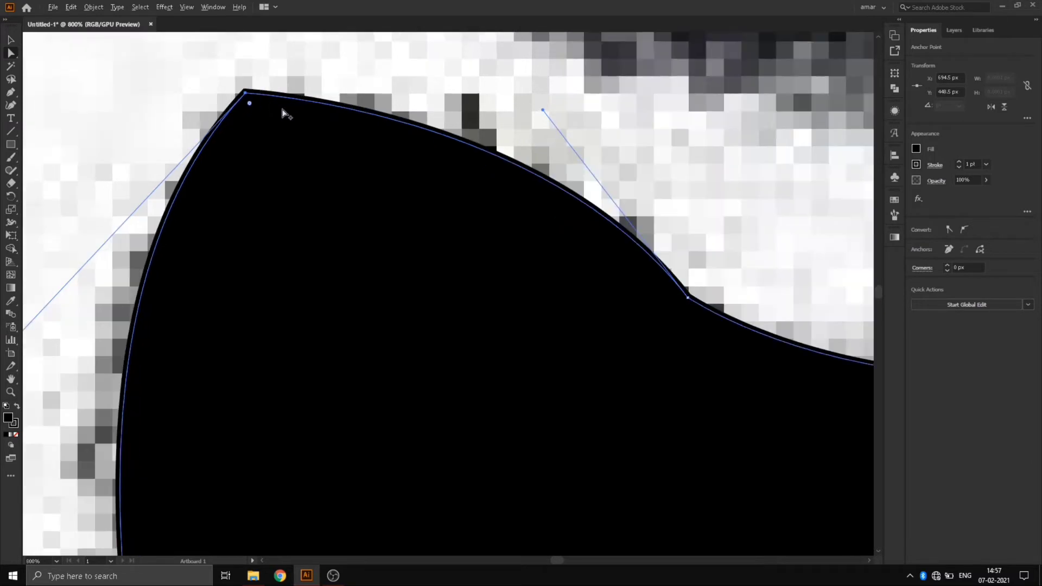
pyautogui.moveTo(250, 107); pyautogui.dragTo(277, 173)
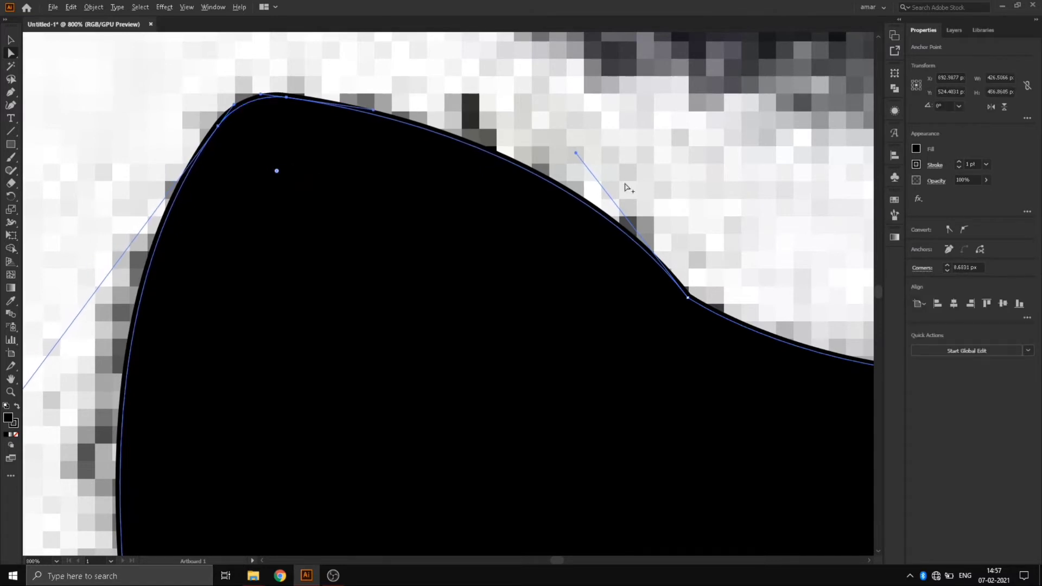
# Round the notch anchor below the first finger to about 52 px with its live corner, then deselect the path.
pyautogui.scroll(-4, 275, 169)
pyautogui.scroll(2, 836, 202)
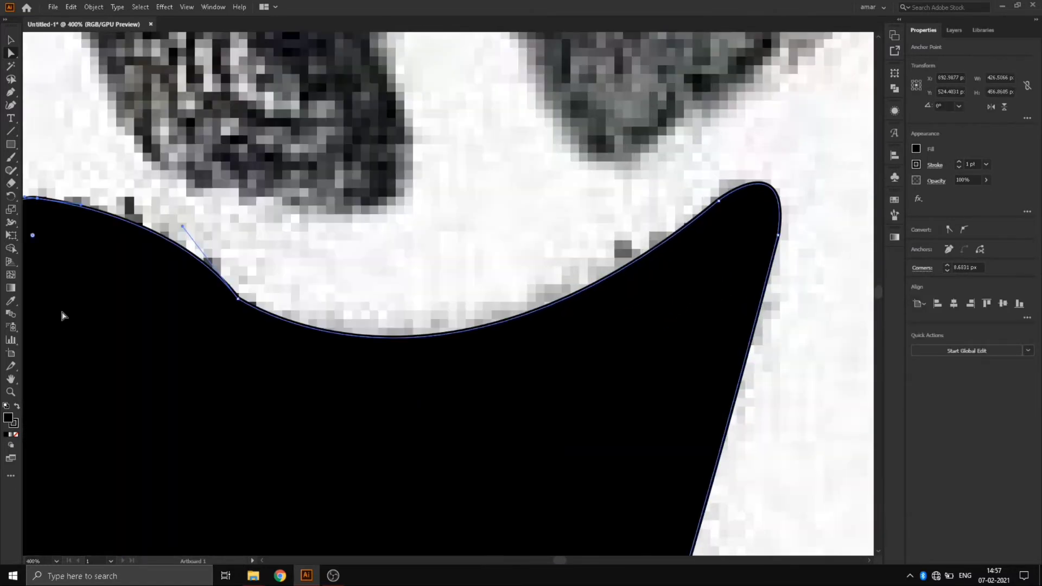
pyautogui.click(234, 298)
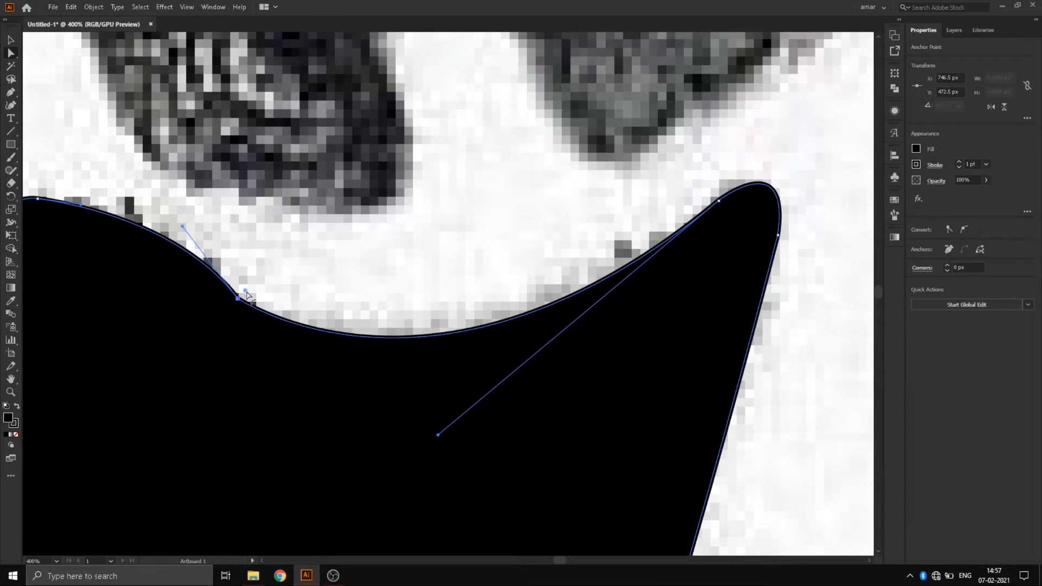
pyautogui.moveTo(247, 294); pyautogui.dragTo(512, 202)
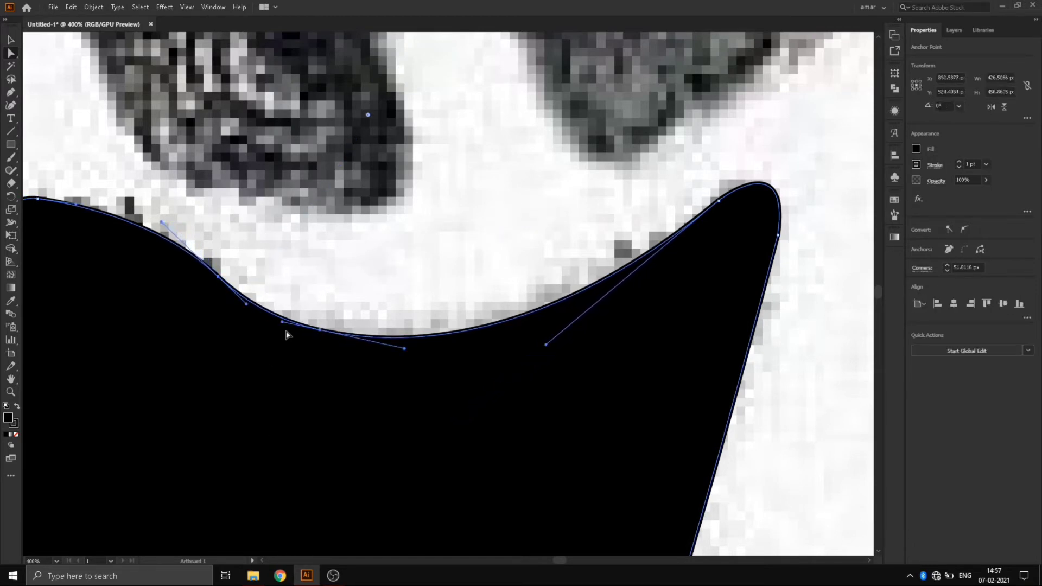
pyautogui.click(295, 313)
pyautogui.scroll(-2, 347, 263)
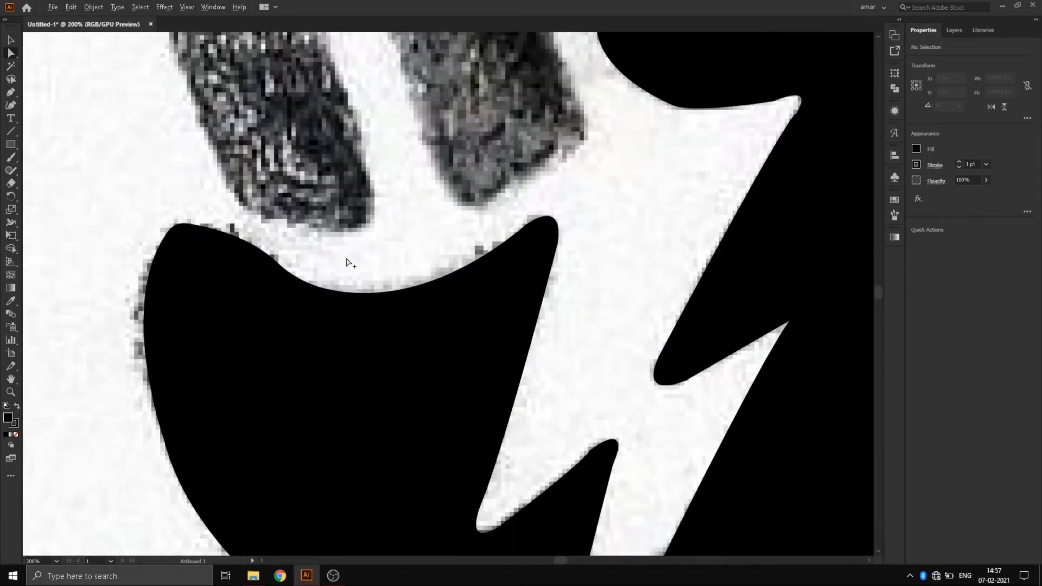
# Select the whole hand path and slightly round all its remaining live corners together.
pyautogui.scroll(-4, 350, 263)
pyautogui.scroll(3, 374, 260)
pyautogui.click(408, 261)
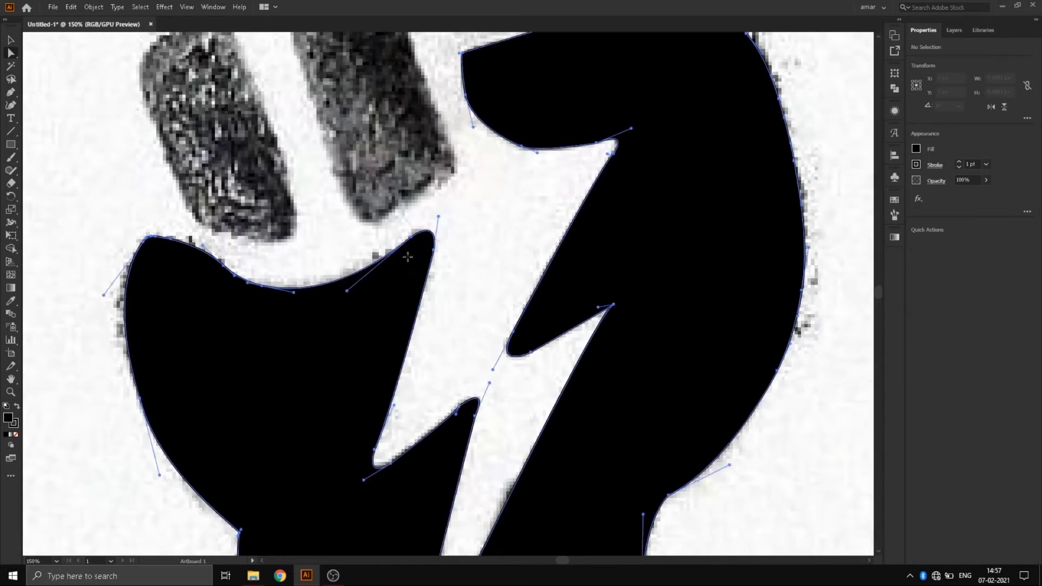
pyautogui.moveTo(423, 249)
pyautogui.mouseDown()
pyautogui.moveTo(419, 273)
pyautogui.moveTo(432, 262)
pyautogui.moveTo(426, 269)
pyautogui.moveTo(417, 256)
pyautogui.mouseUp()
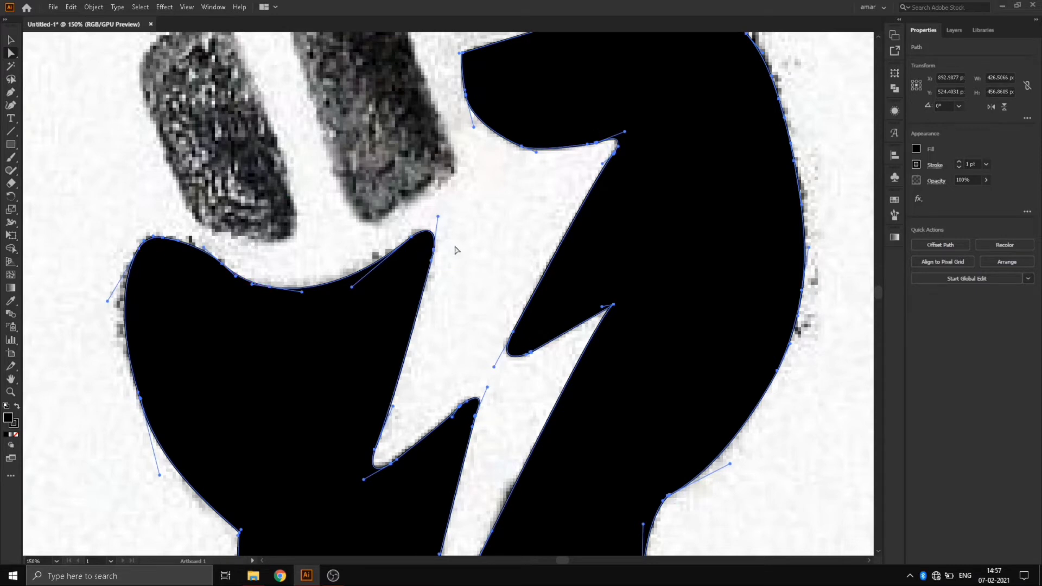
# Examine the anchor points and direction handles of the small bump on the upper-left edge of the lower bolt spike.
pyautogui.click(441, 358)
pyautogui.scroll(-2, 456, 418)
pyautogui.click(458, 419)
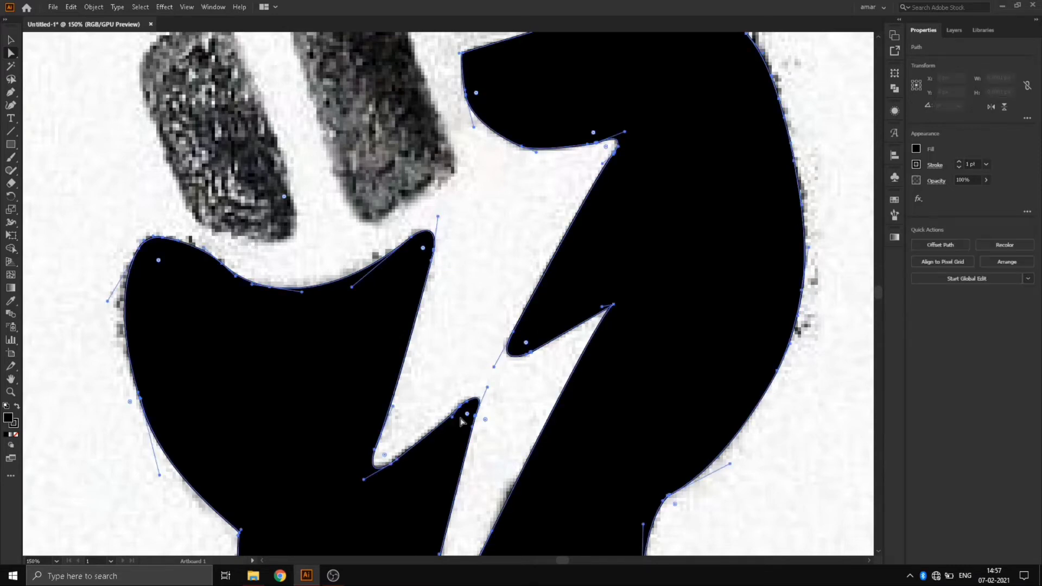
pyautogui.scroll(8, 462, 418)
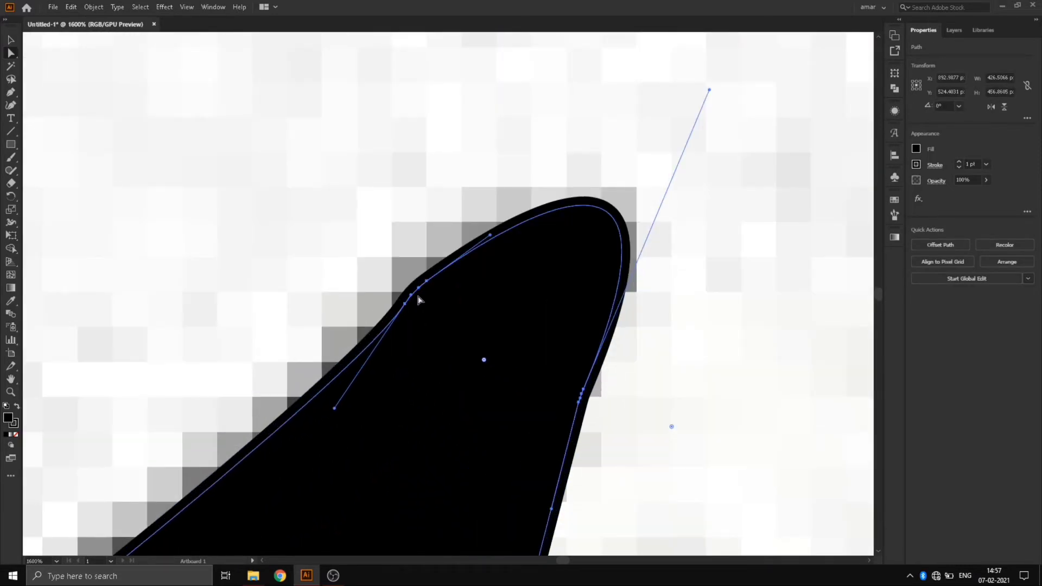
pyautogui.scroll(4, 426, 298)
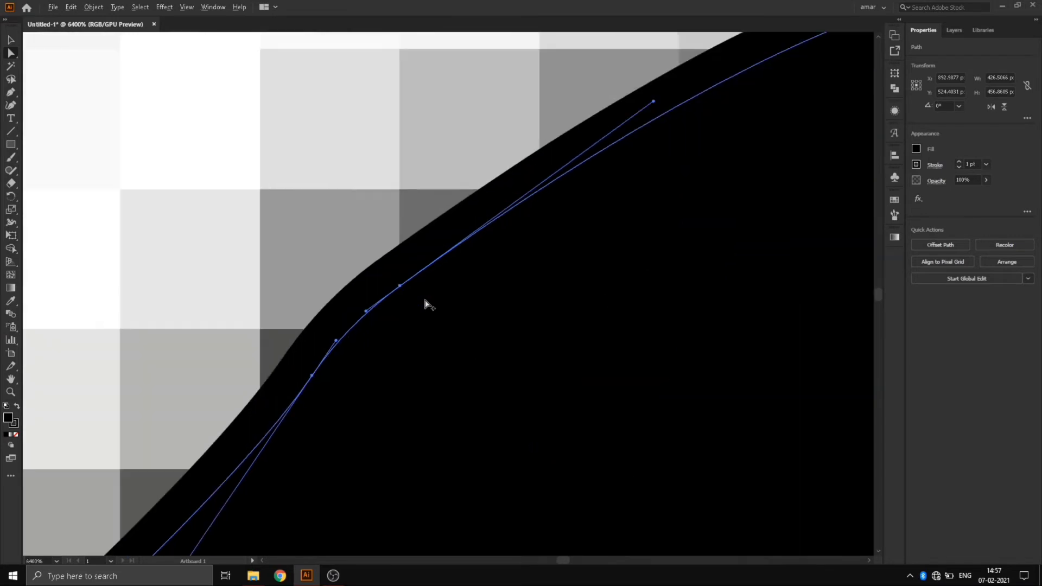
pyautogui.click(341, 309)
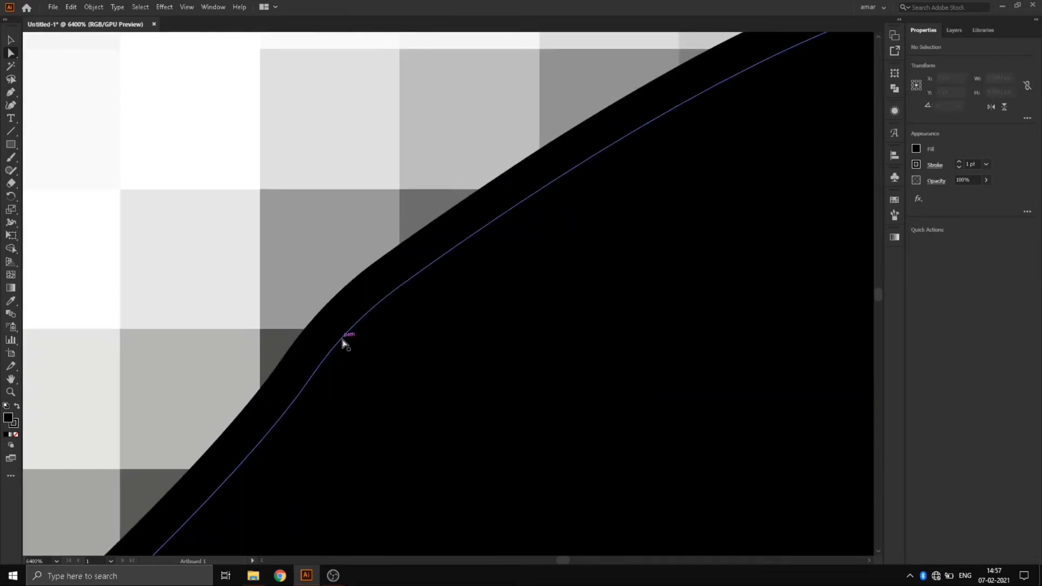
pyautogui.click(342, 353)
pyautogui.click(313, 377)
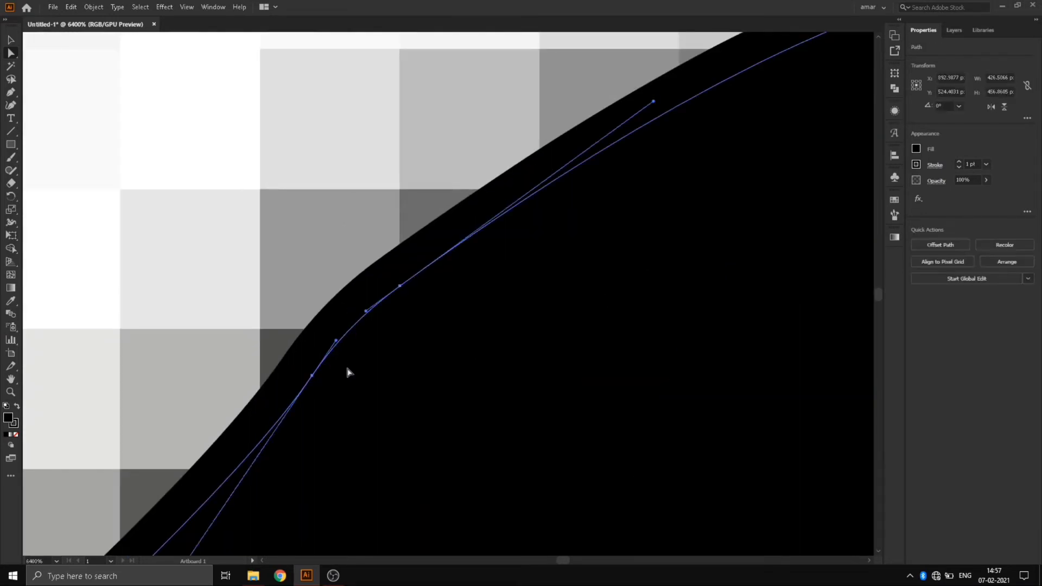
pyautogui.click(400, 288)
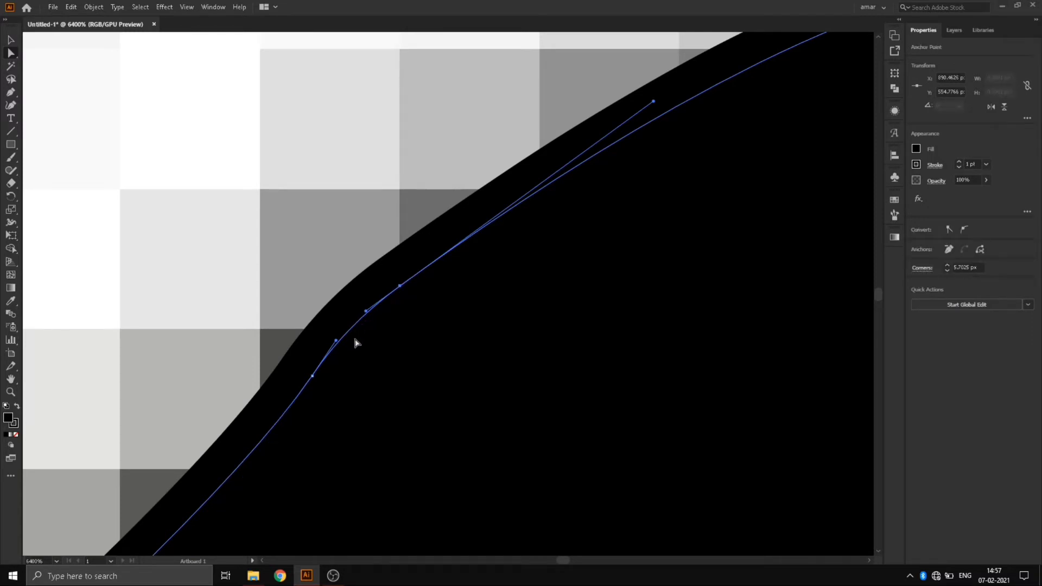
pyautogui.scroll(5, 347, 349)
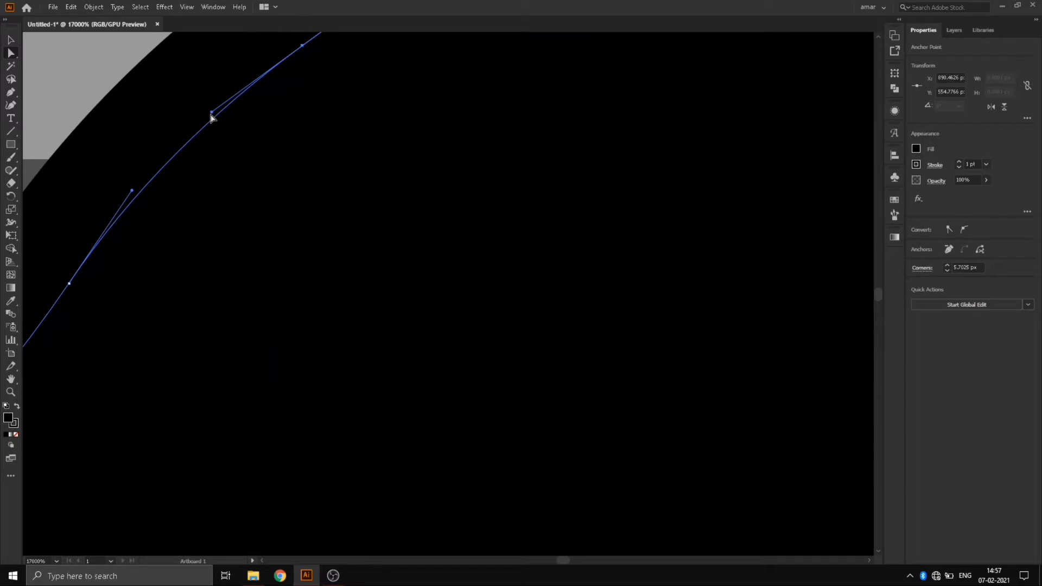
pyautogui.hotkey('ctrl', 'shift', 'a')
# Try to round the bump on the lower bolt spike's upper-left edge to about 11.9 px with its live corner, then deselect the path.
pyautogui.scroll(-7, 220, 151)
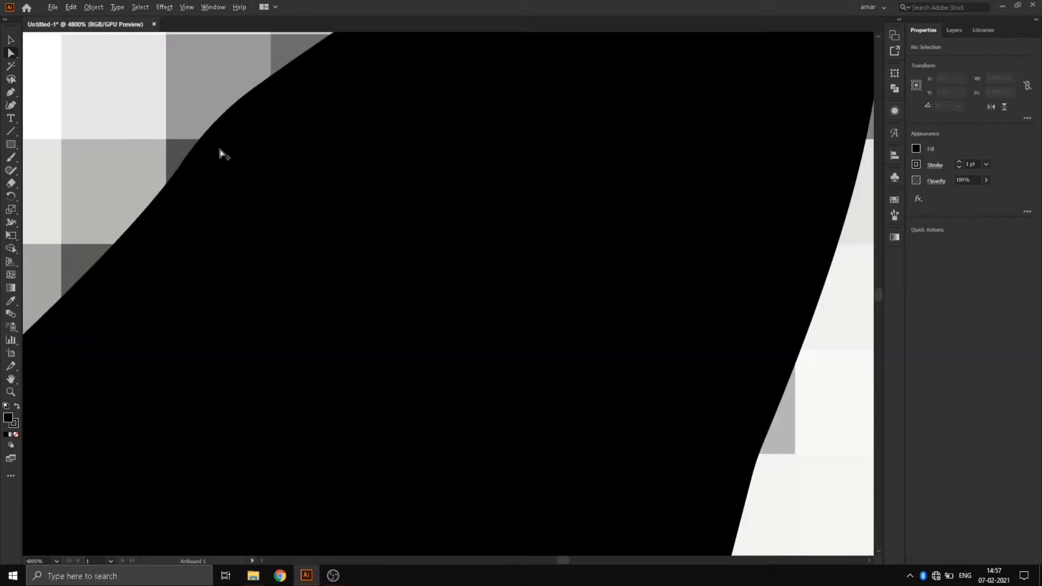
pyautogui.scroll(1, 198, 165)
pyautogui.scroll(3, 199, 164)
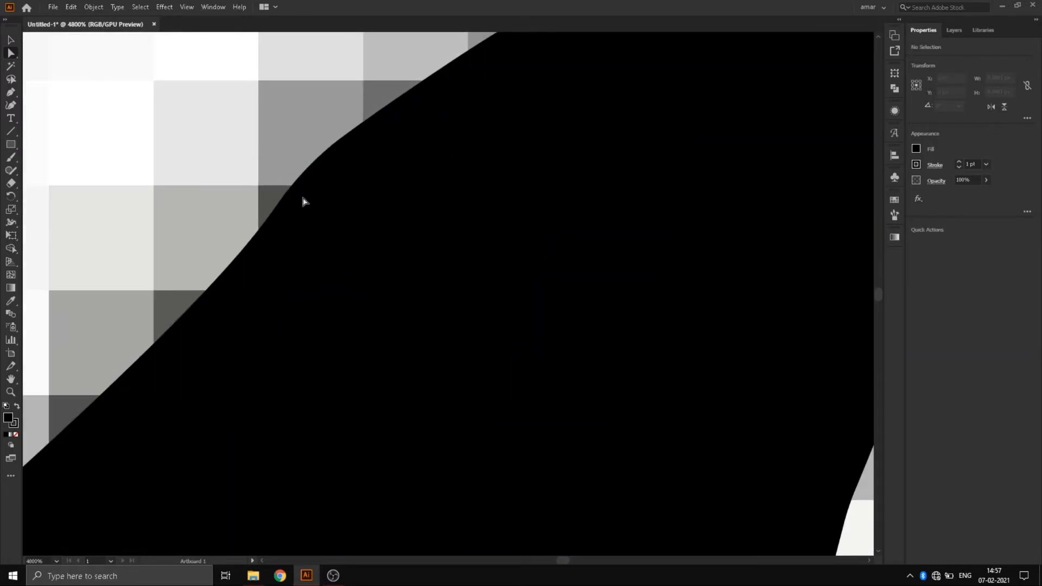
pyautogui.click(313, 203)
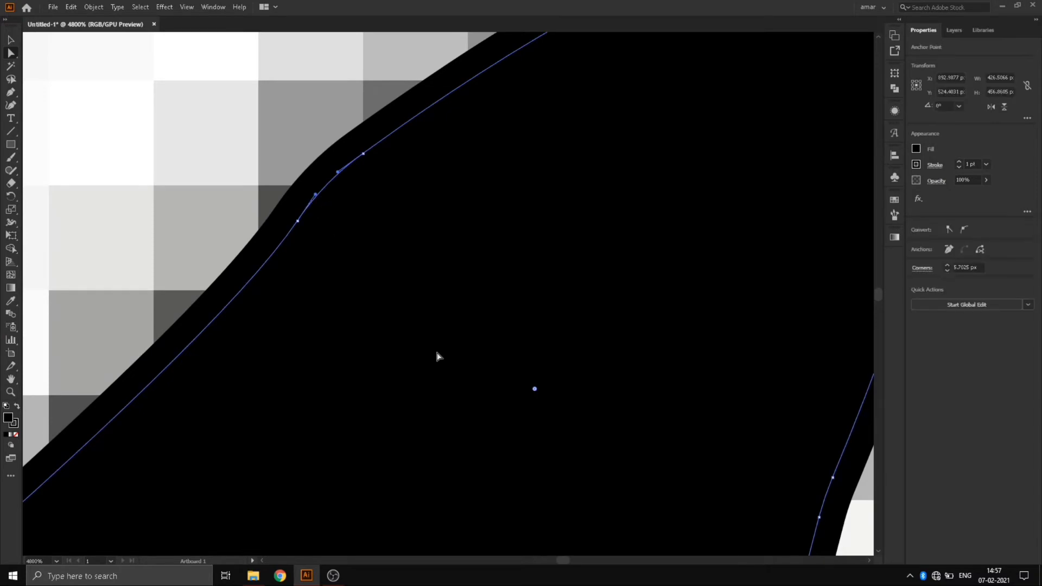
pyautogui.moveTo(536, 390); pyautogui.dragTo(833, 540)
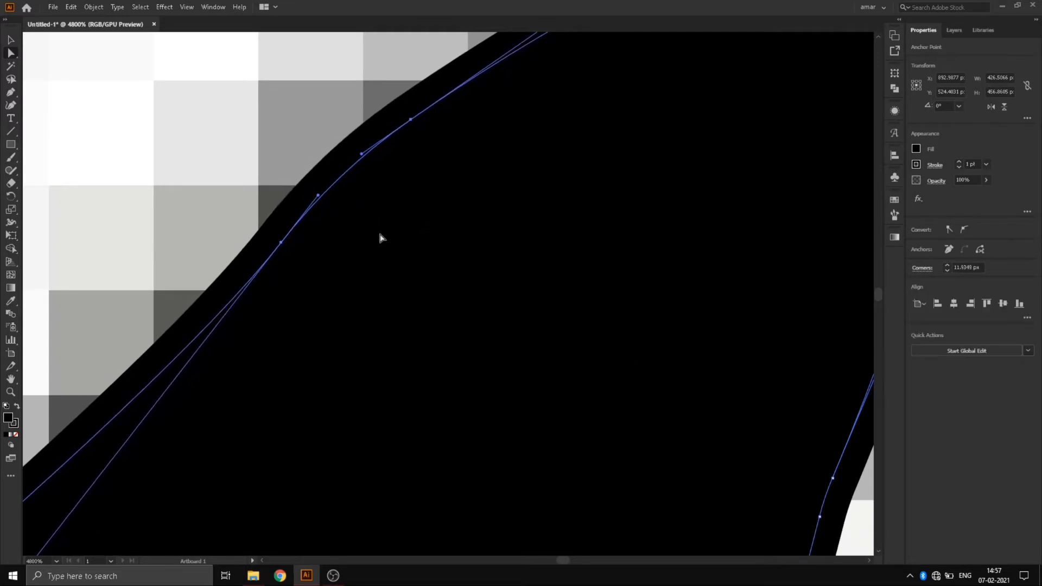
pyautogui.hotkey('ctrl', '1')
pyautogui.click(411, 247)
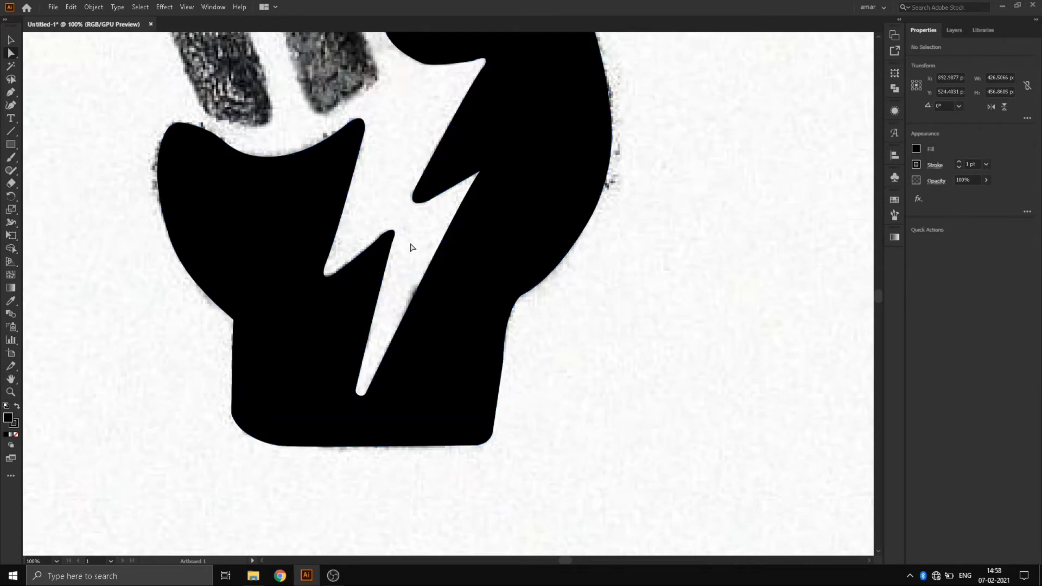
# Try to smooth the spike's bump by repositioning its direction handles, then undo the handle and rounding changes.
pyautogui.scroll(6, 380, 245)
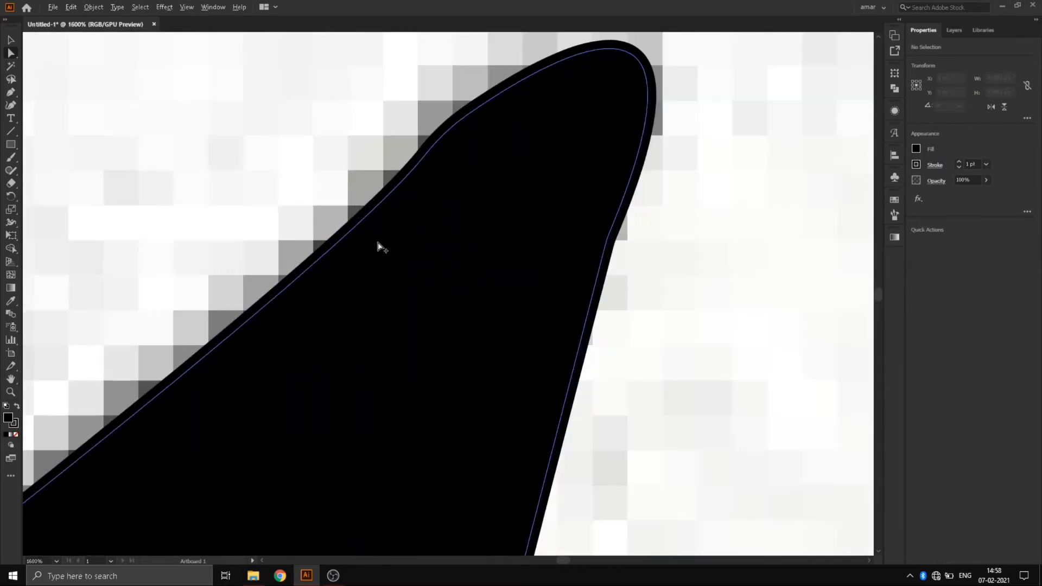
pyautogui.click(458, 121)
pyautogui.scroll(3, 451, 124)
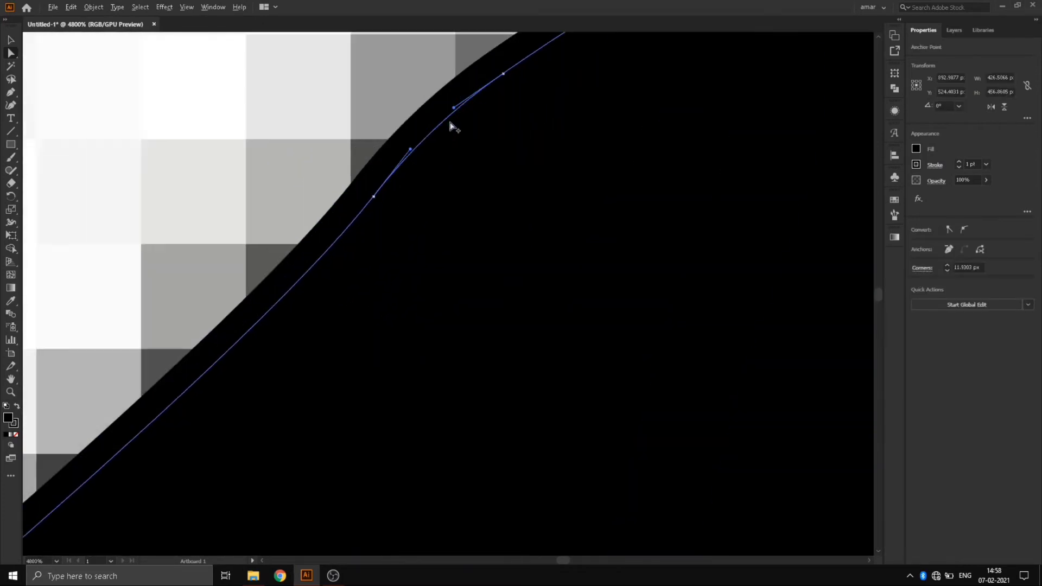
pyautogui.scroll(2, 452, 125)
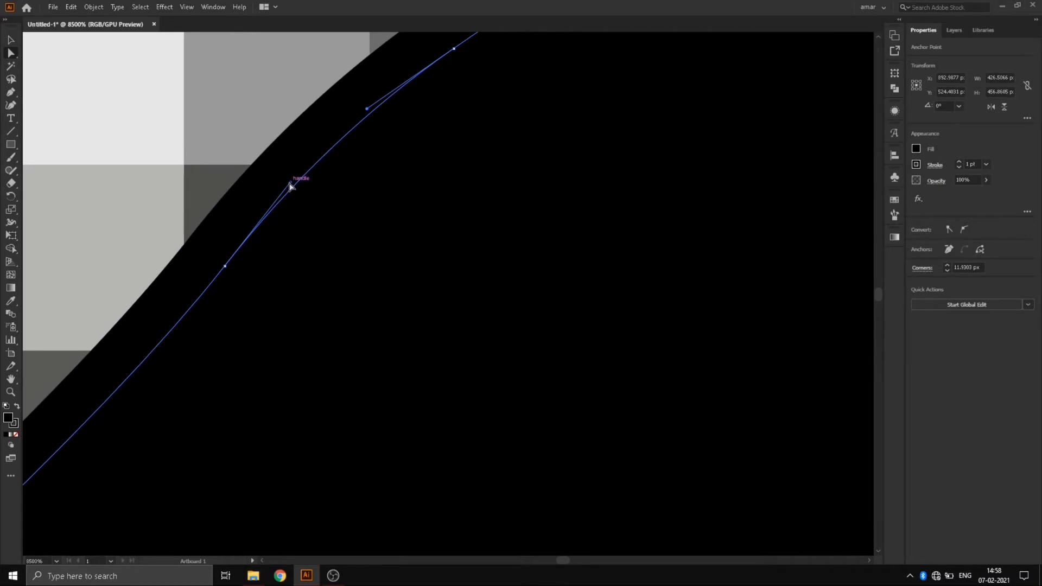
pyautogui.moveTo(292, 185)
pyautogui.mouseDown()
pyautogui.moveTo(282, 184)
pyautogui.moveTo(291, 183)
pyautogui.mouseUp()
pyautogui.scroll(3, 286, 184)
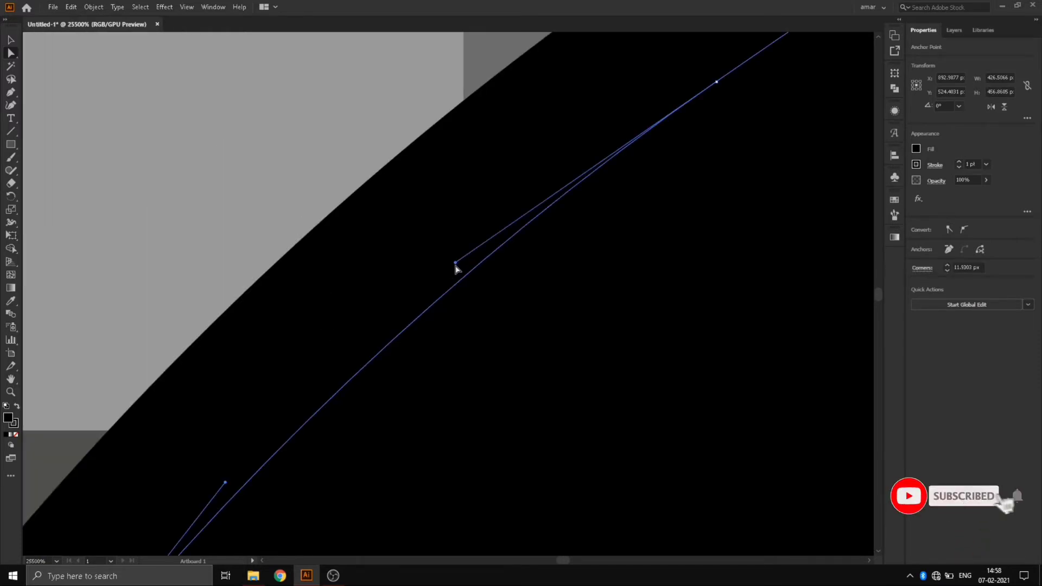
pyautogui.moveTo(456, 265); pyautogui.dragTo(456, 272)
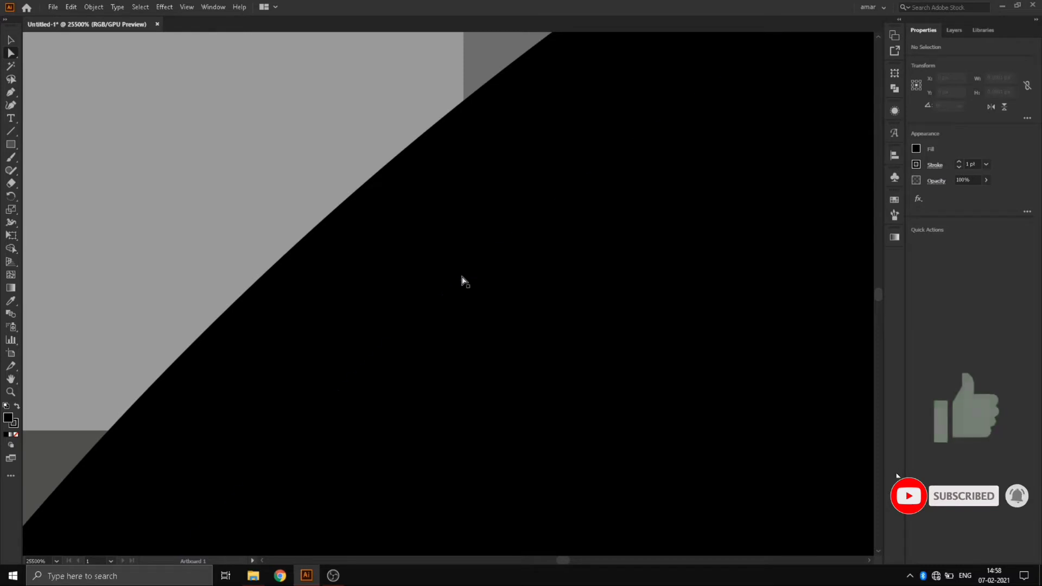
pyautogui.click(454, 263)
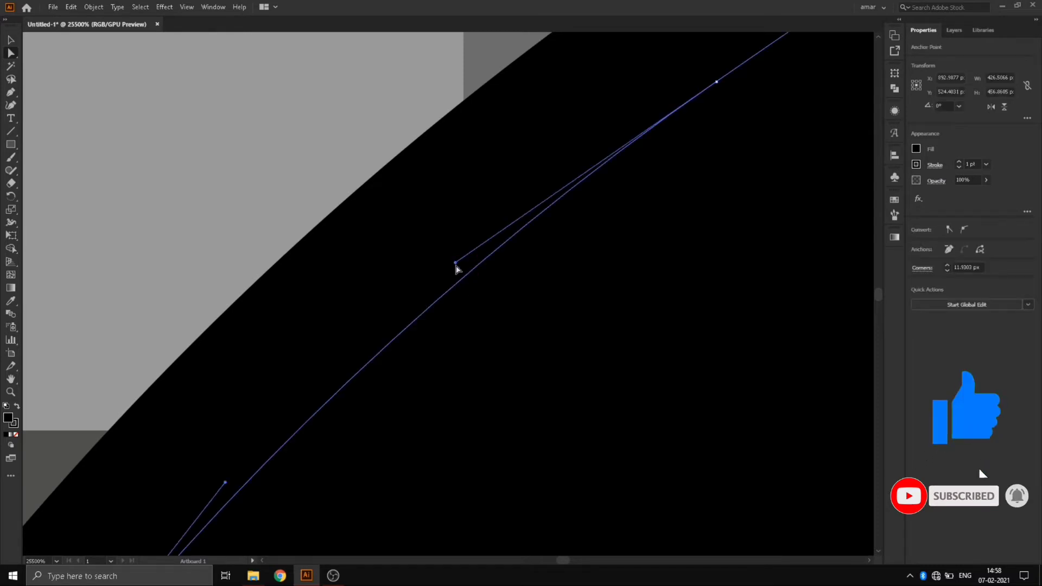
pyautogui.hotkey('ctrl', 'z')
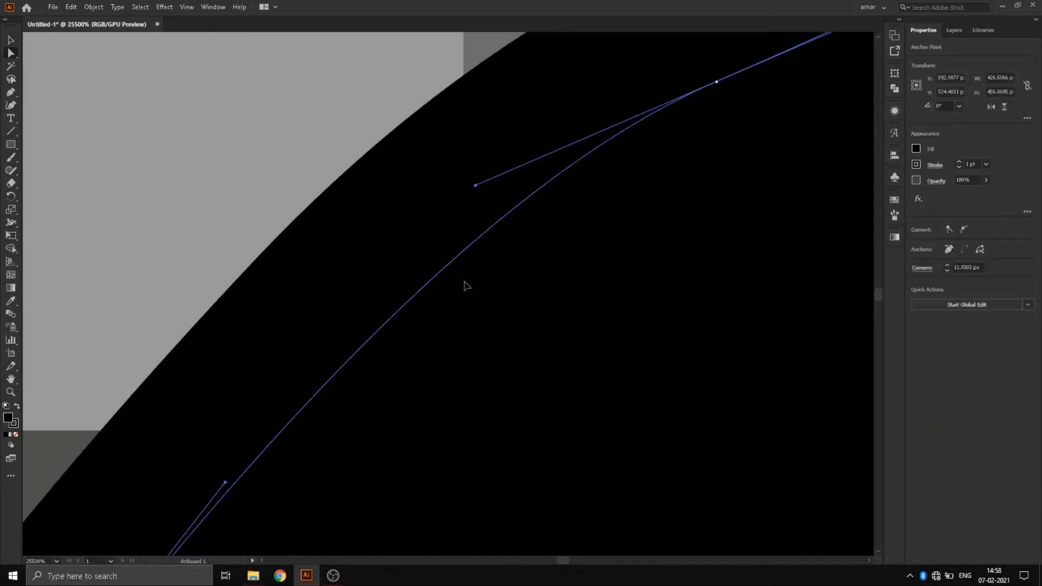
pyautogui.click(467, 242)
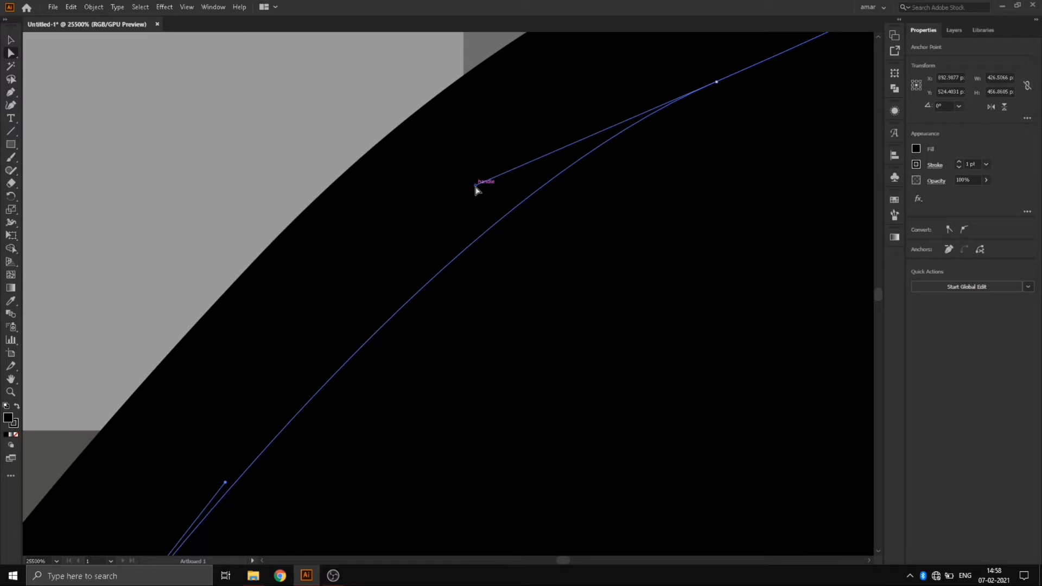
pyautogui.scroll(-6, 454, 233)
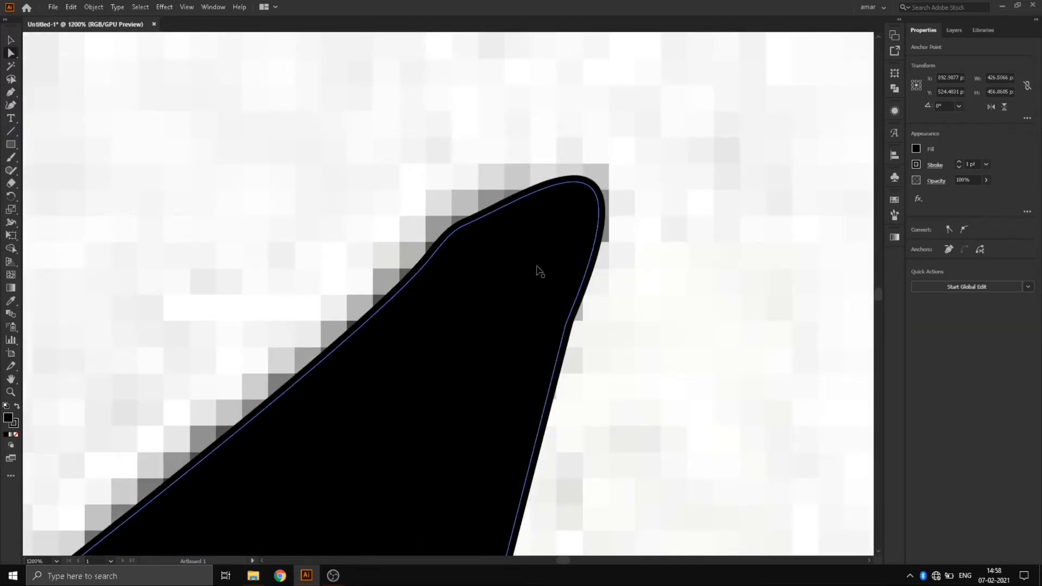
pyautogui.hotkey('ctrl', 'z')
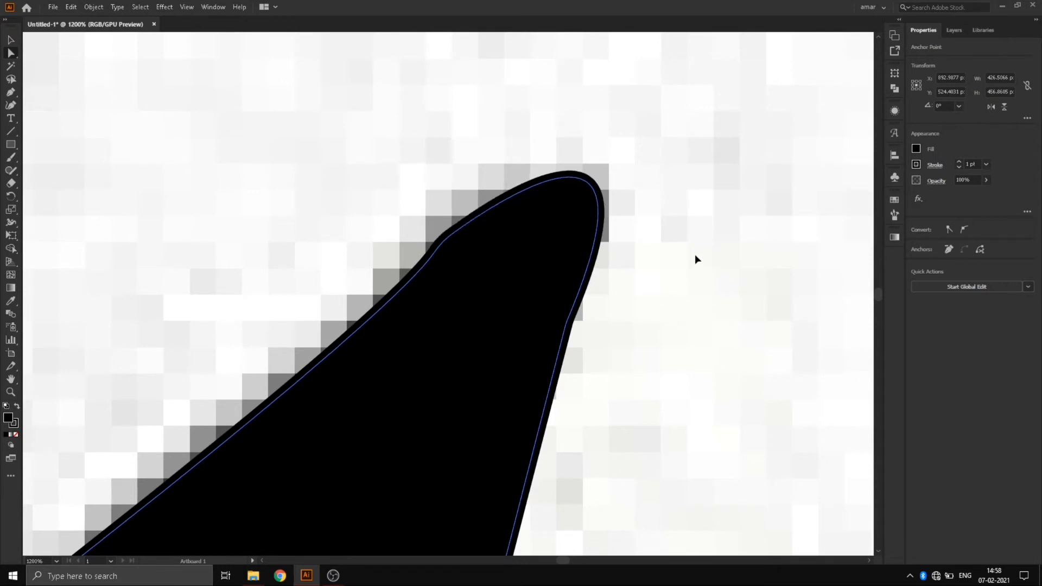
# Select the bump's live corner on the bolt spike and turn off Snap to Point.
pyautogui.click(493, 290)
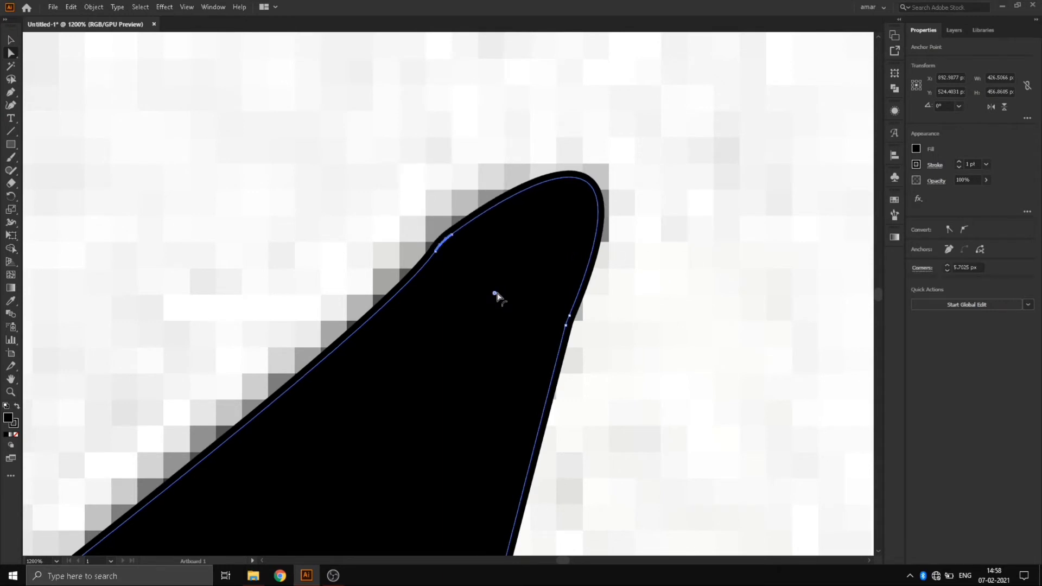
pyautogui.click(144, 8)
pyautogui.moveTo(184, 10)
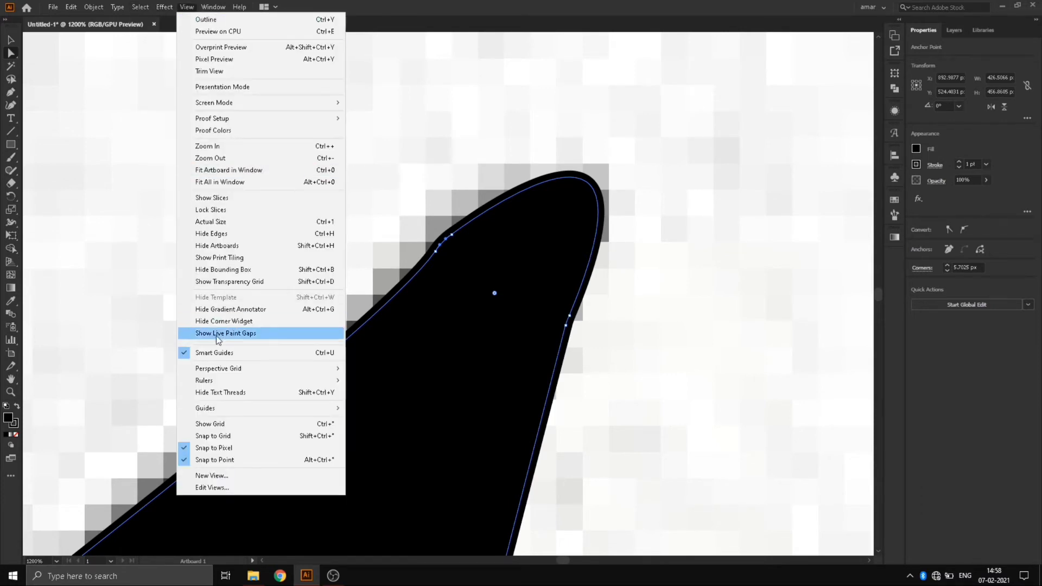
pyautogui.click(242, 460)
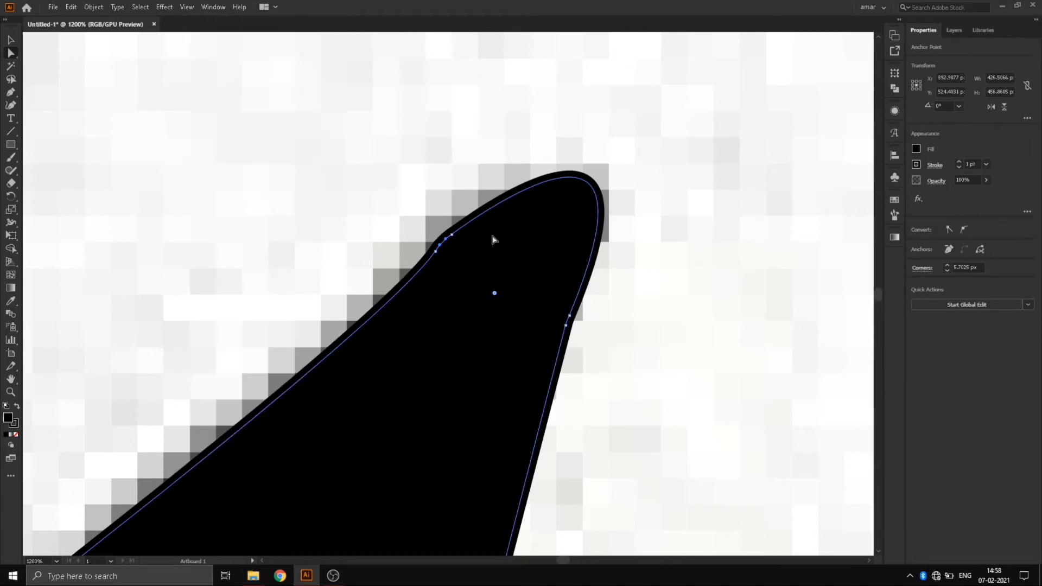
# Try to reshape the bump by extending the direction handles between its two anchors, then revert the curve.
pyautogui.scroll(5, 449, 235)
pyautogui.scroll(3, 421, 270)
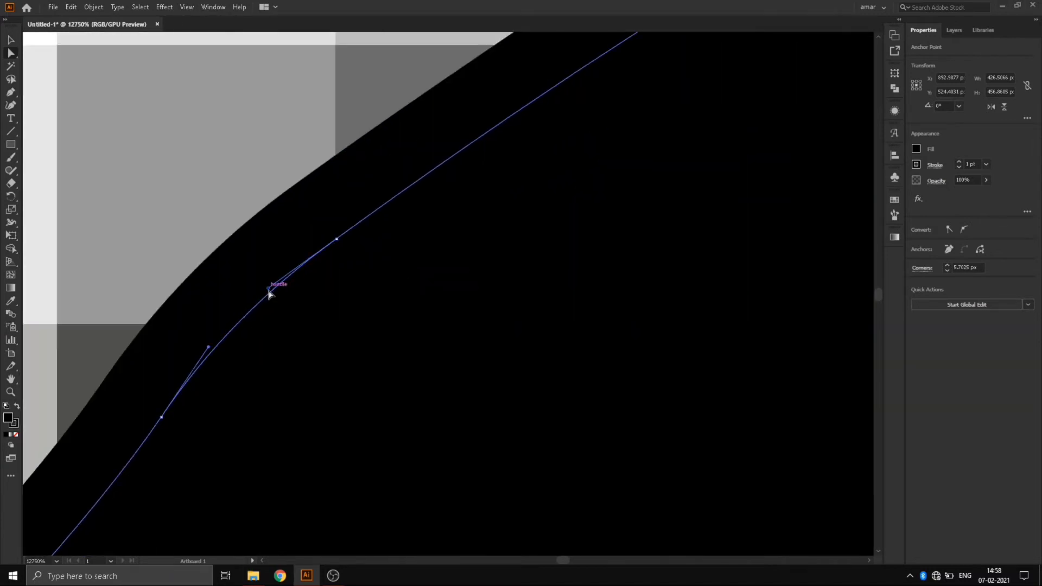
pyautogui.moveTo(270, 292); pyautogui.dragTo(294, 329)
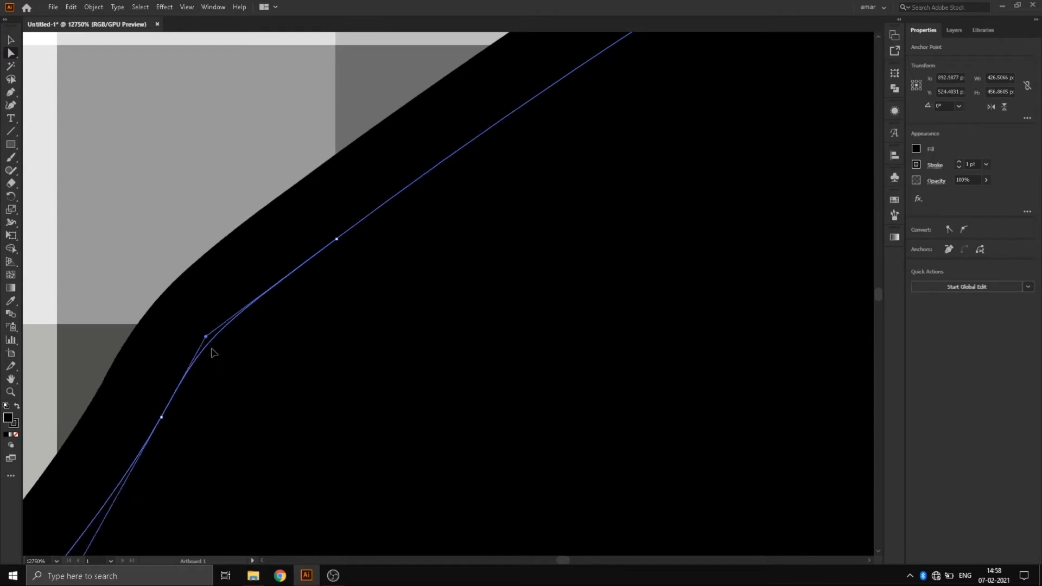
pyautogui.moveTo(228, 352); pyautogui.dragTo(233, 347)
pyautogui.scroll(-5, 260, 338)
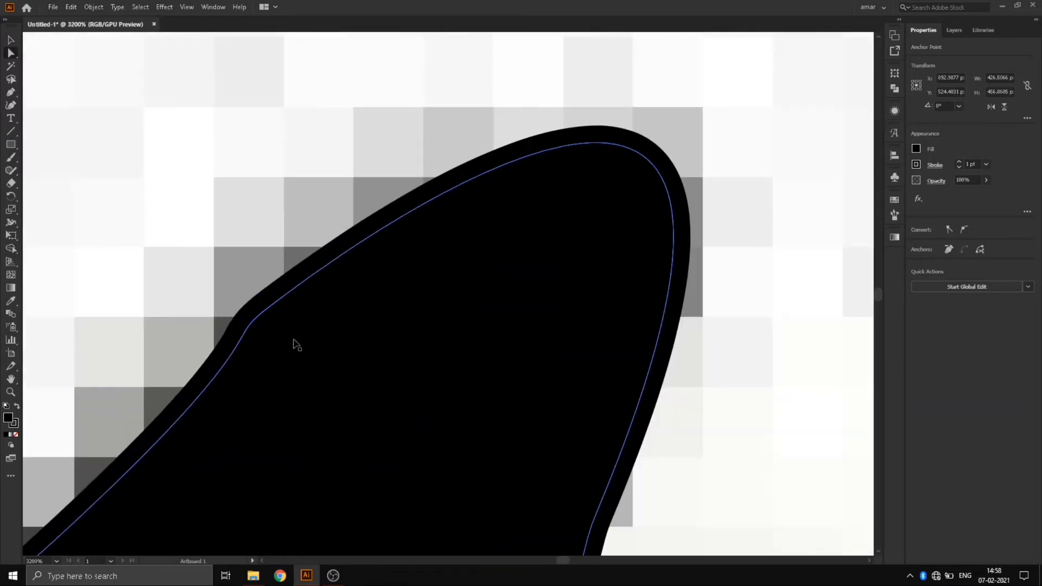
pyautogui.click(296, 345)
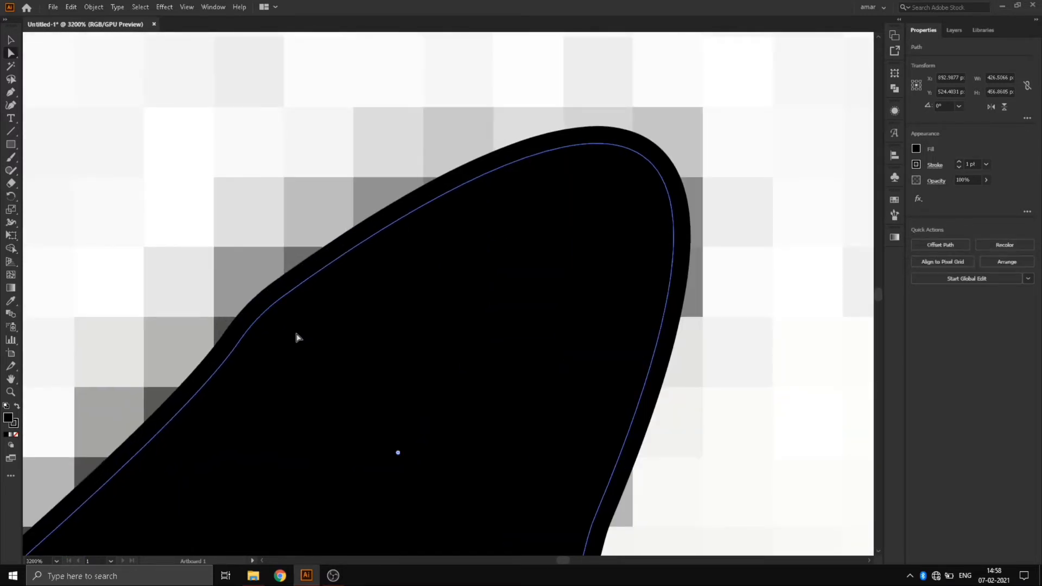
# Move the bump's upper anchor on the bolt spike to X 890.5 px, Y 554.5 px, then deselect the path.
pyautogui.click(249, 329)
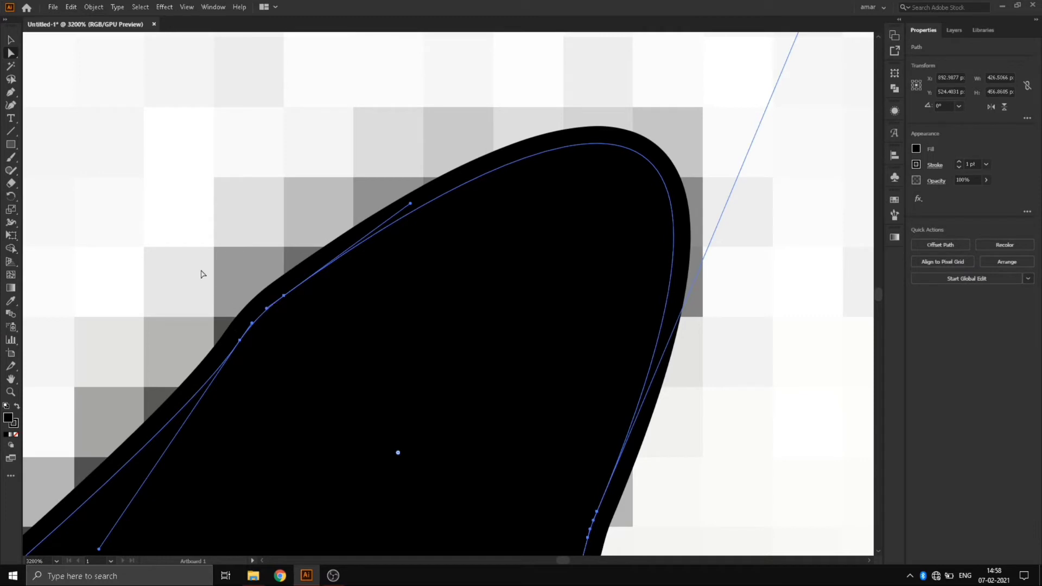
pyautogui.click(284, 296)
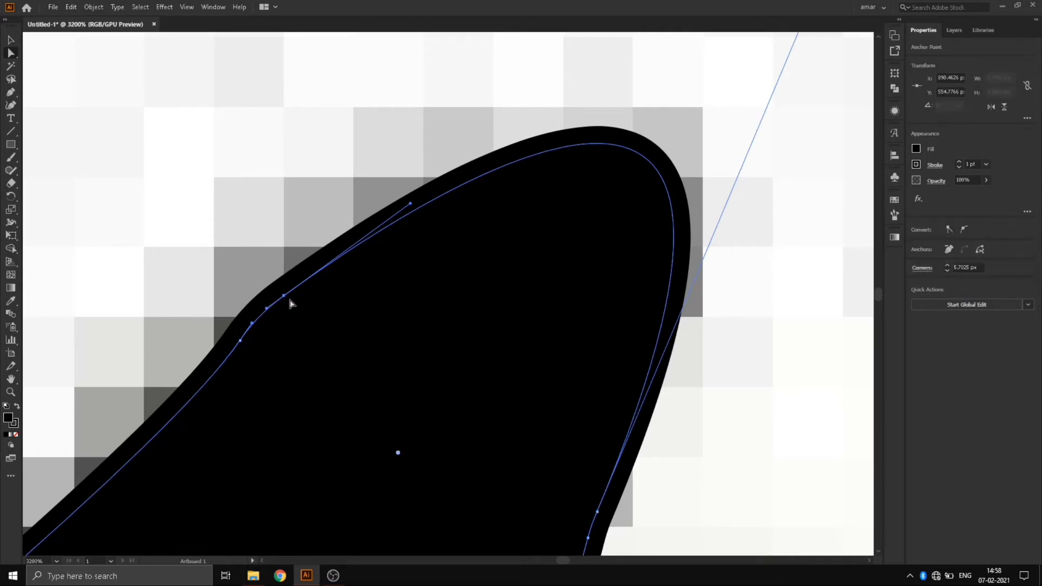
pyautogui.scroll(8, 211, 324)
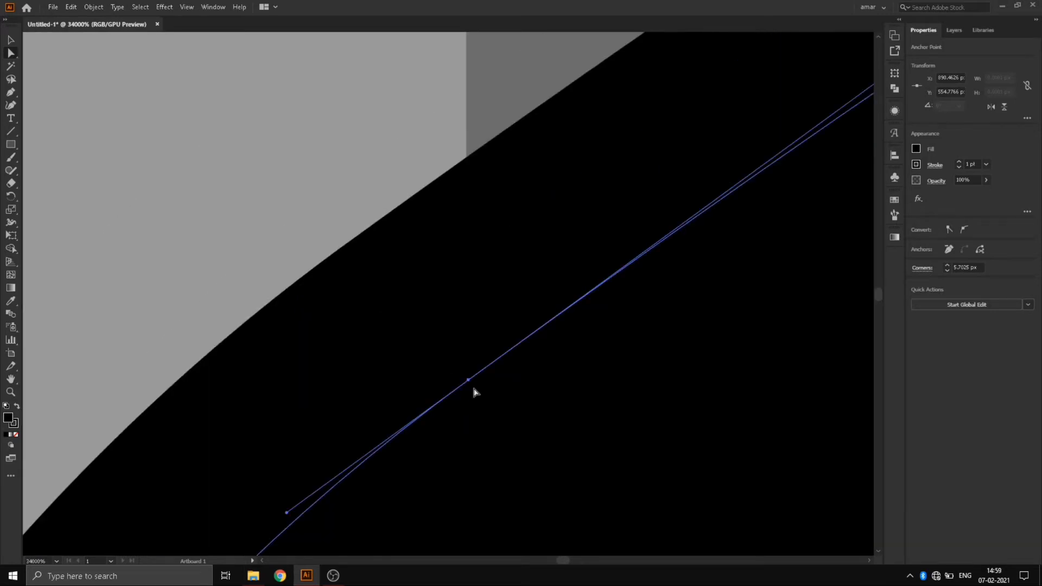
pyautogui.click(469, 383)
pyautogui.moveTo(470, 383); pyautogui.dragTo(485, 397)
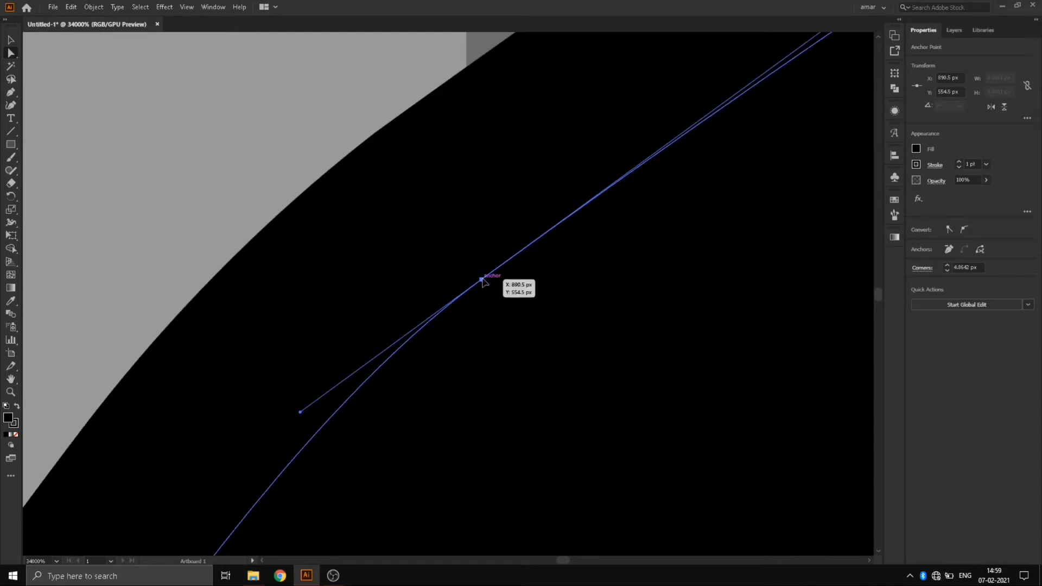
pyautogui.scroll(-10, 478, 282)
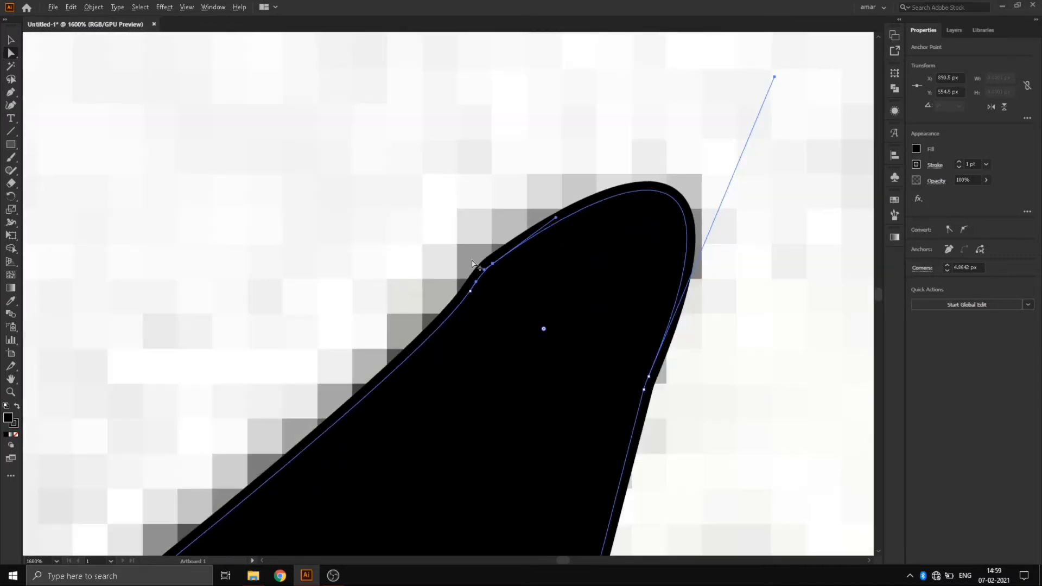
pyautogui.scroll(-2, 475, 265)
pyautogui.click(461, 222)
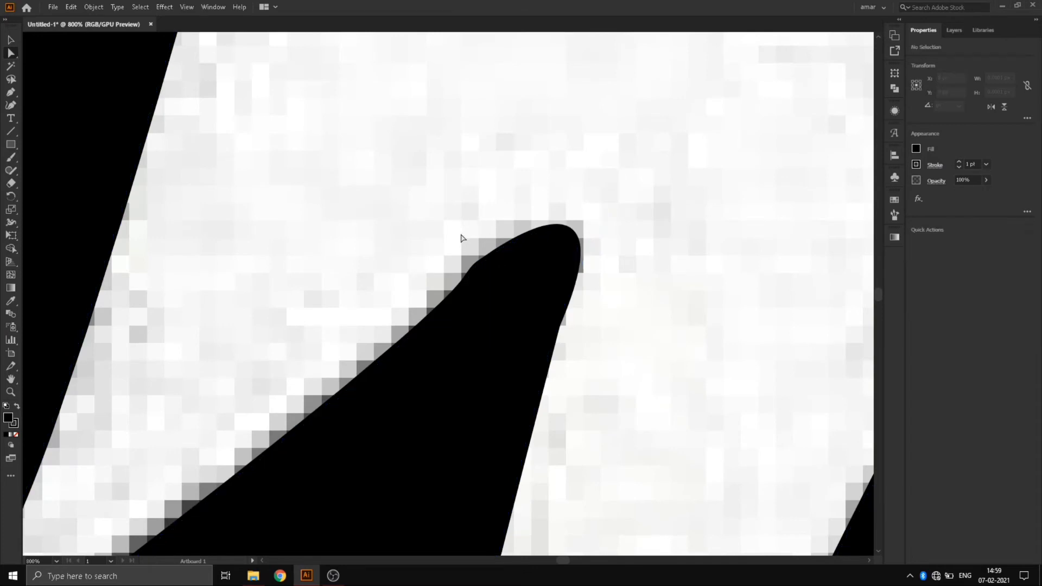
# Move the bump's two anchors on the bolt spike slightly inward to flatten the bump, then deselect the path.
pyautogui.click(481, 272)
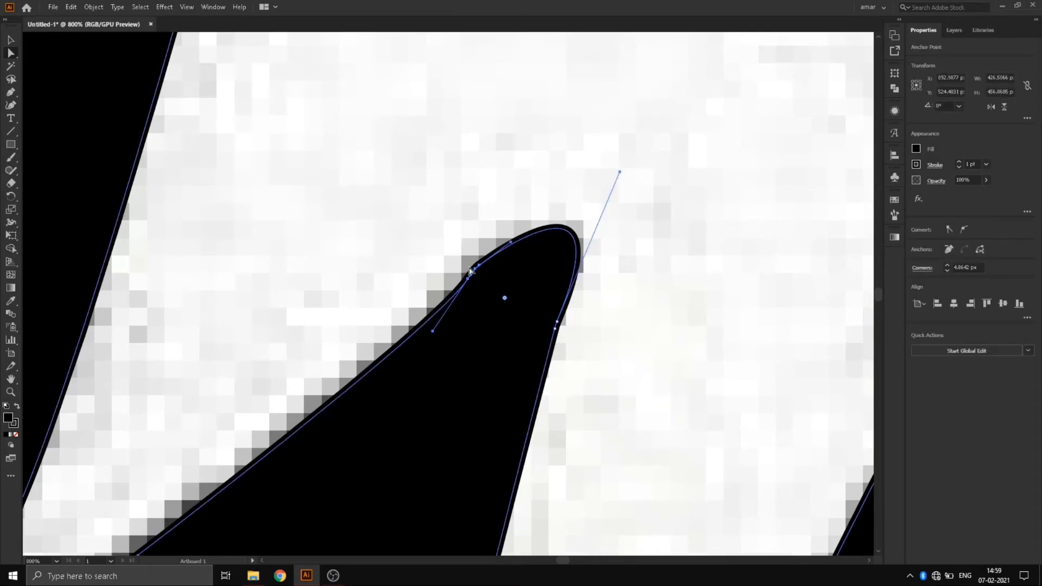
pyautogui.moveTo(480, 266); pyautogui.dragTo(495, 280)
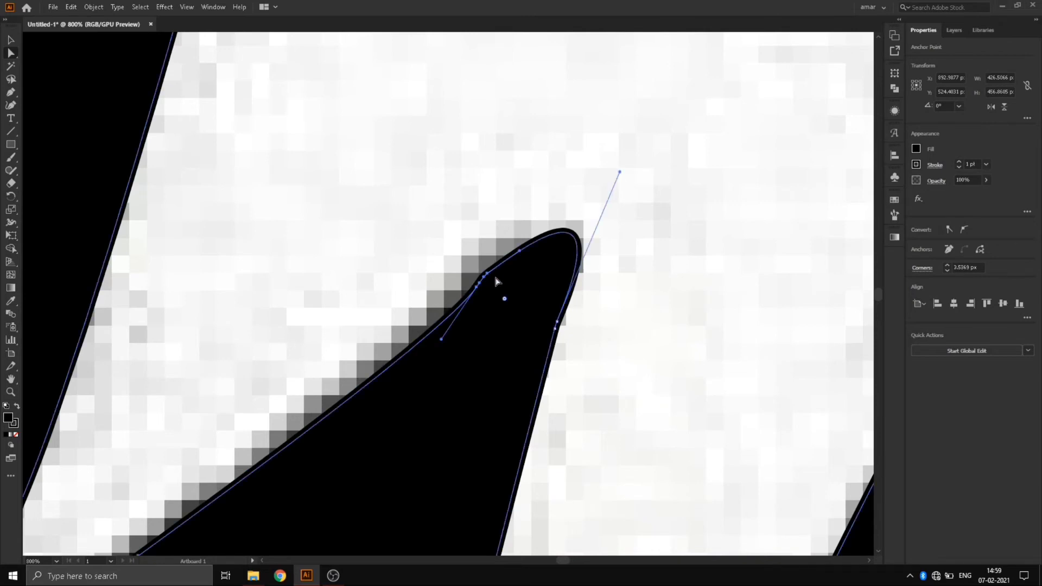
pyautogui.click(603, 323)
# Remove the rounding from the bump's live corner so it becomes a single sharp anchor, then deselect the path.
pyautogui.scroll(5, 477, 268)
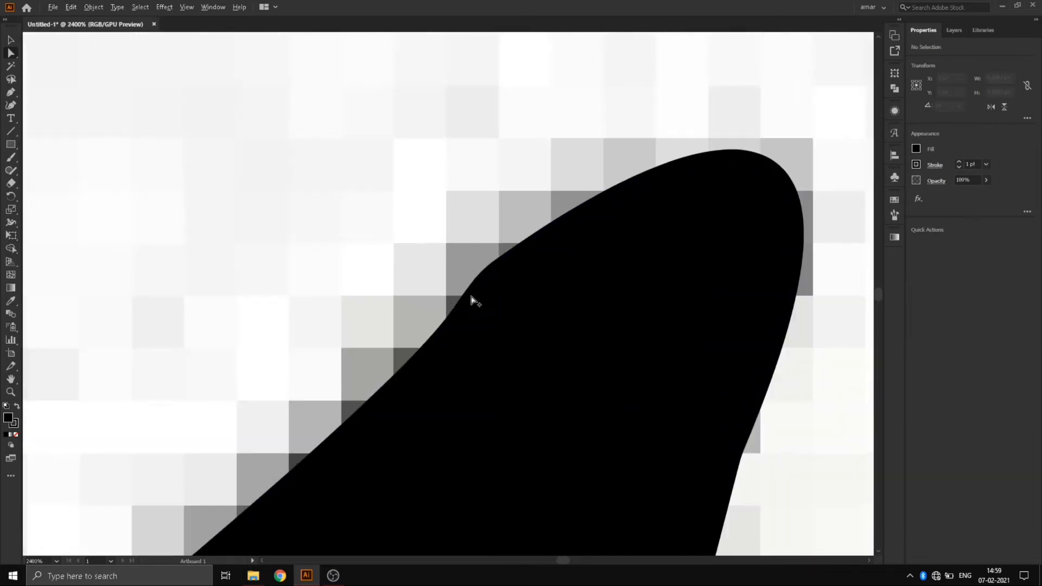
pyautogui.click(530, 301)
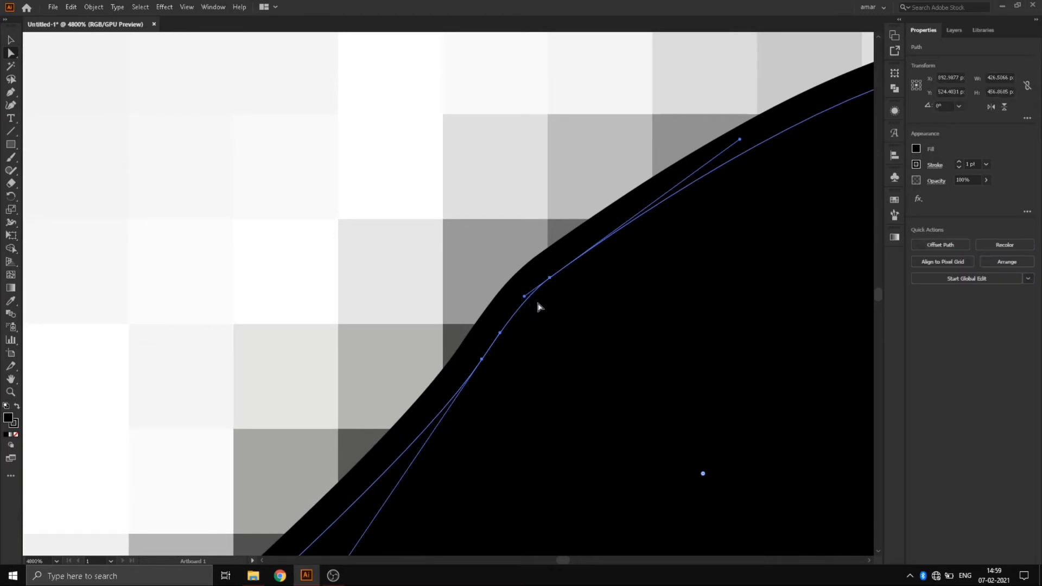
pyautogui.moveTo(538, 302); pyautogui.dragTo(503, 318)
pyautogui.scroll(3, 491, 321)
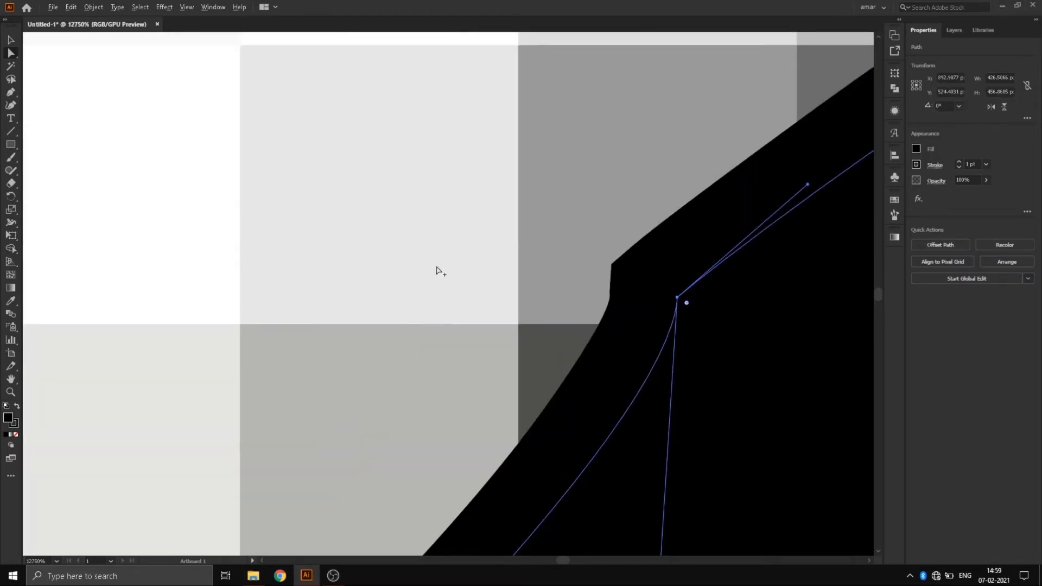
pyautogui.scroll(-5, 360, 224)
pyautogui.scroll(-10, 597, 314)
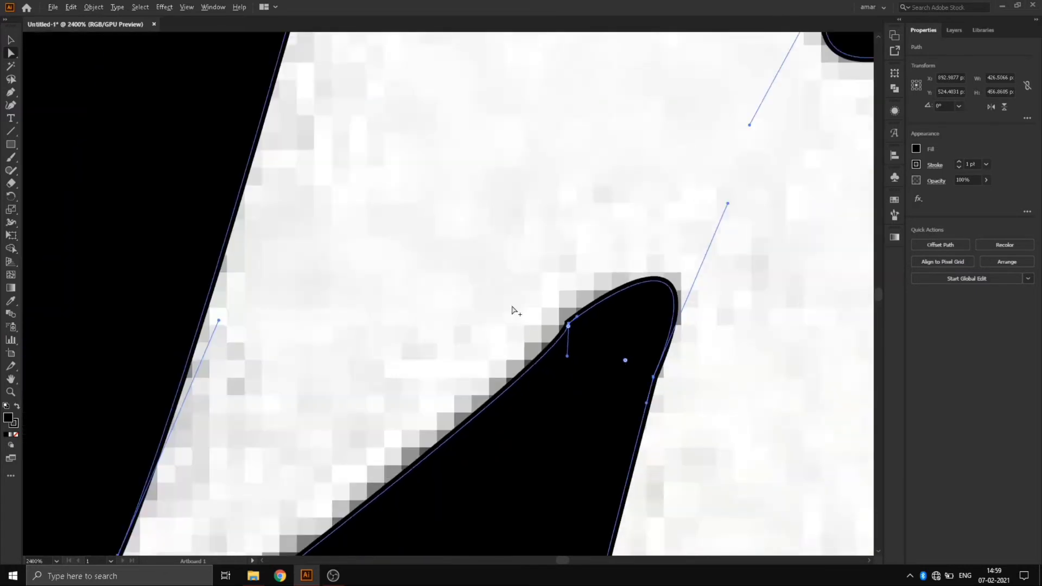
pyautogui.scroll(2, 494, 278)
pyautogui.scroll(2, 494, 278)
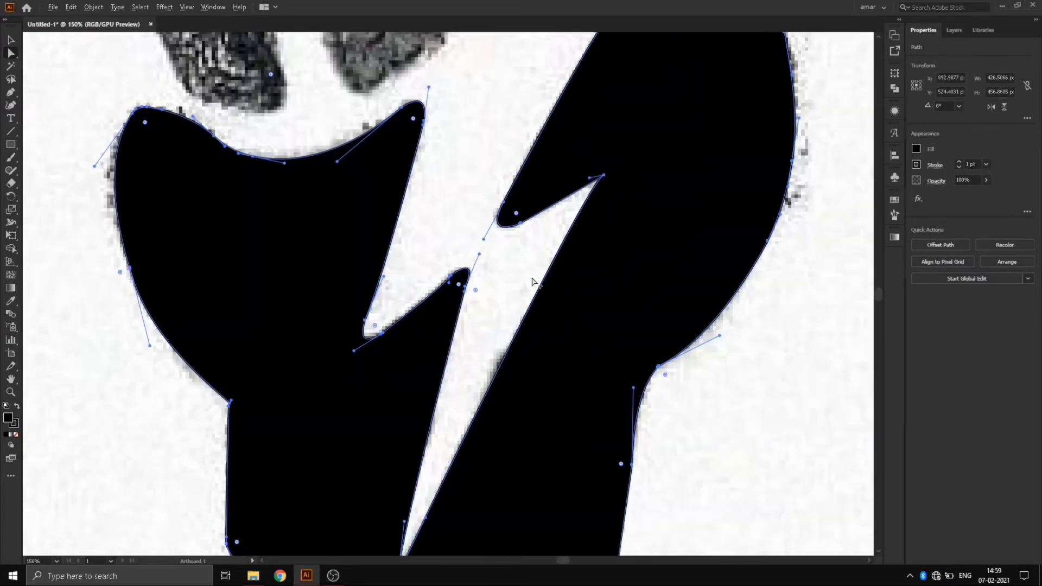
pyautogui.click(538, 280)
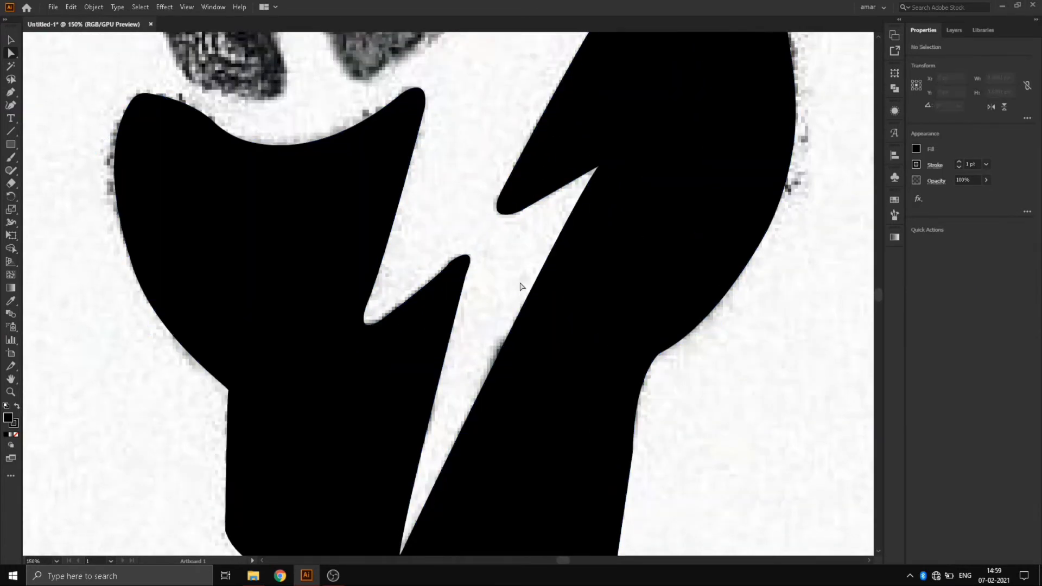
pyautogui.scroll(3, 518, 279)
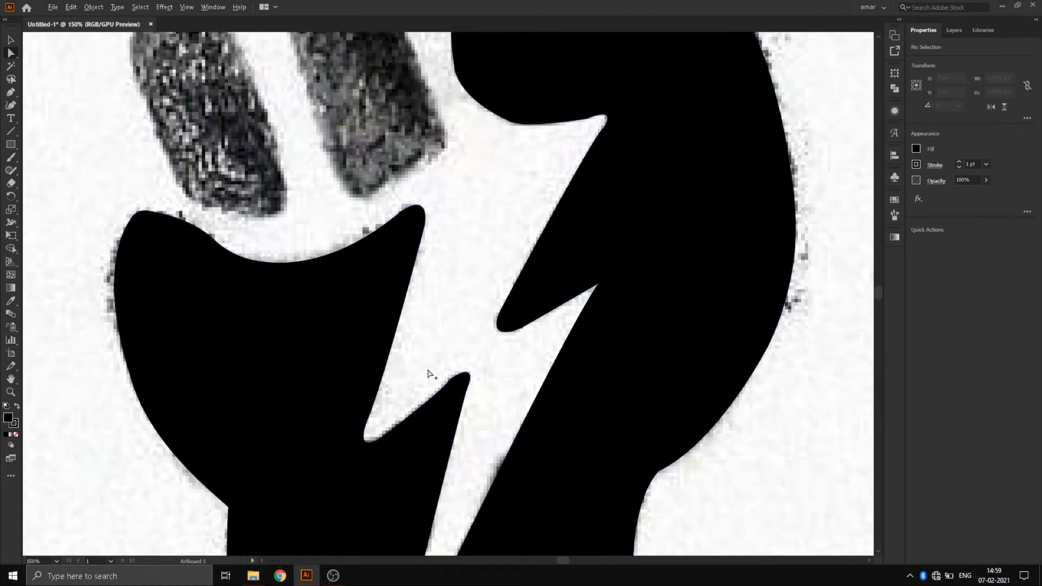
# Select the fist path and lengthen the sharp anchor's upper direction handle along the spike's edge.
pyautogui.click(455, 399)
pyautogui.scroll(8, 449, 397)
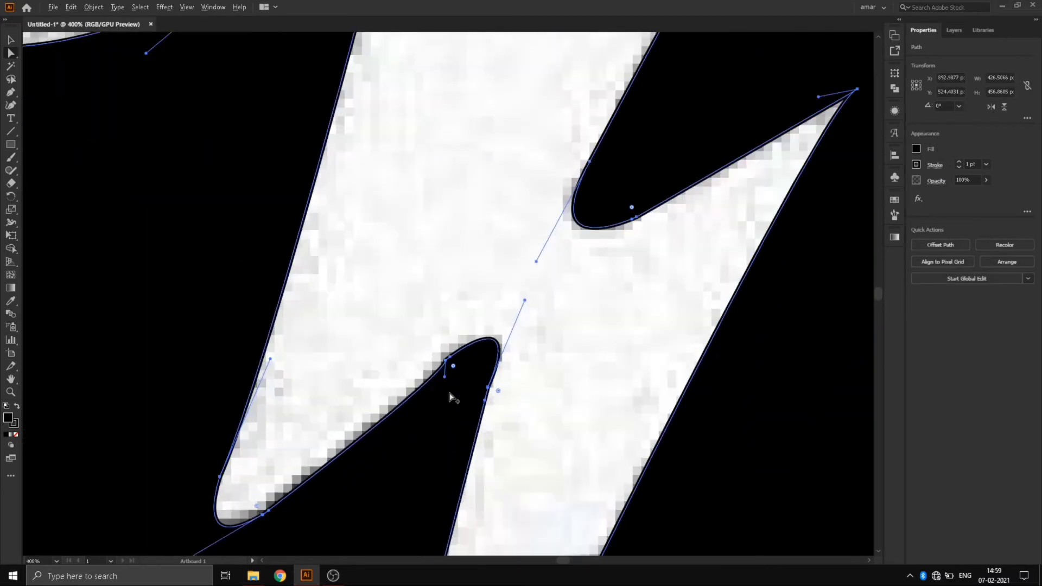
pyautogui.scroll(2, 456, 313)
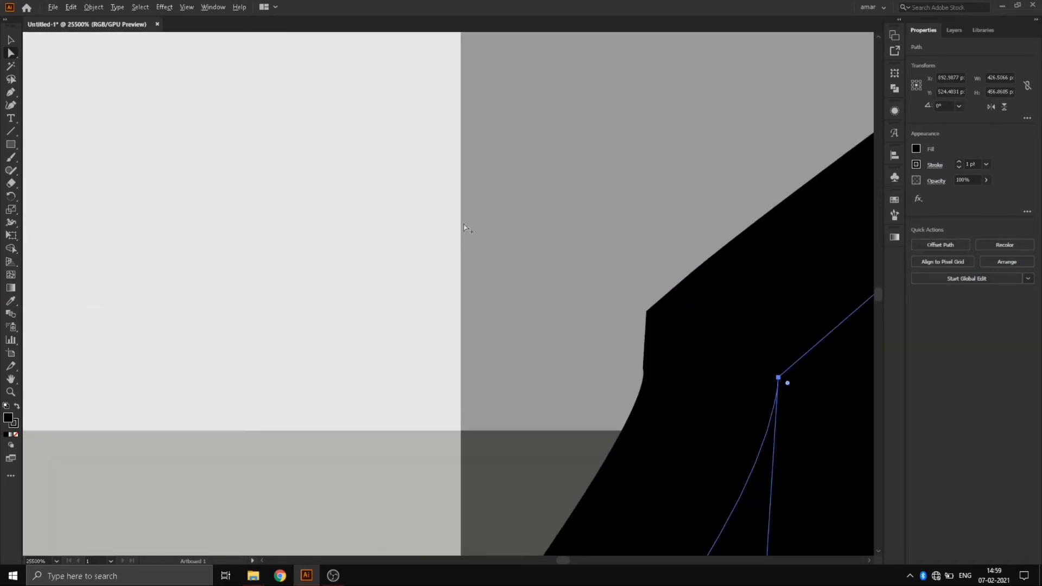
pyautogui.scroll(-5, 519, 273)
pyautogui.scroll(2, 554, 302)
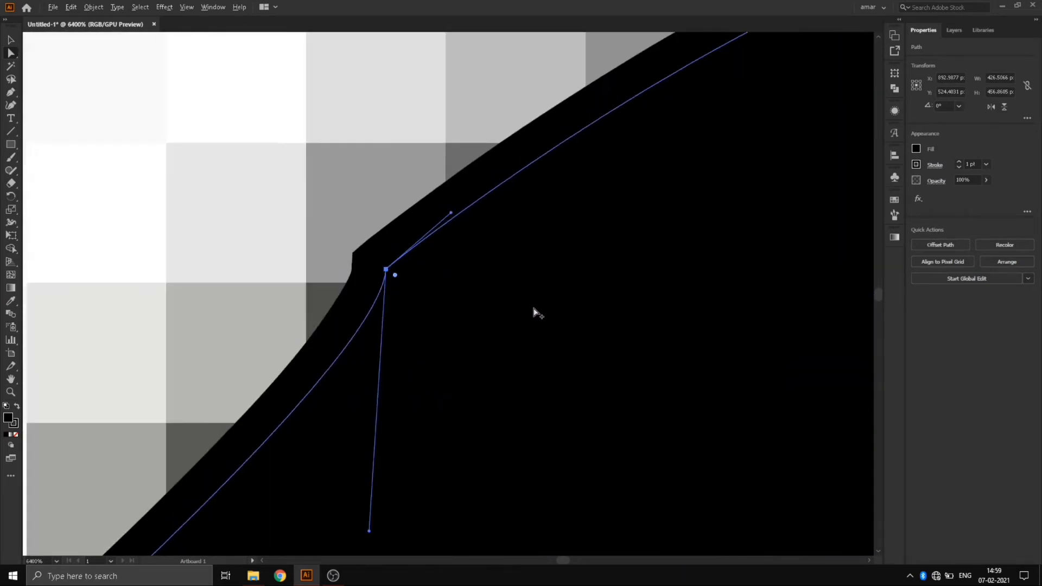
pyautogui.moveTo(452, 214); pyautogui.dragTo(490, 174)
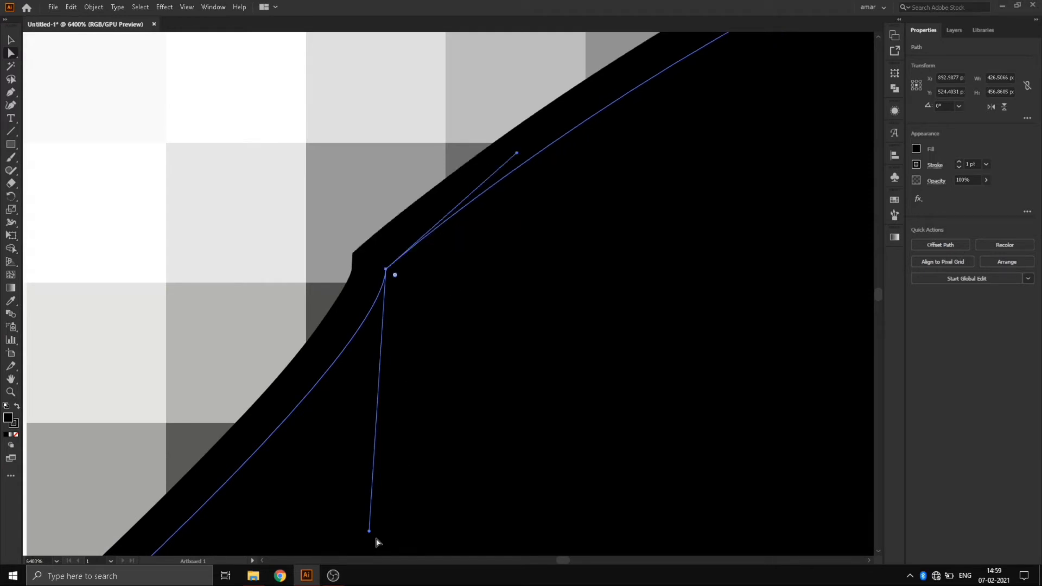
# Undo the accidental path shift, swing the sharp anchor's lower direction handle in line with the upper one, and deselect the path.
pyautogui.moveTo(345, 527); pyautogui.dragTo(320, 515)
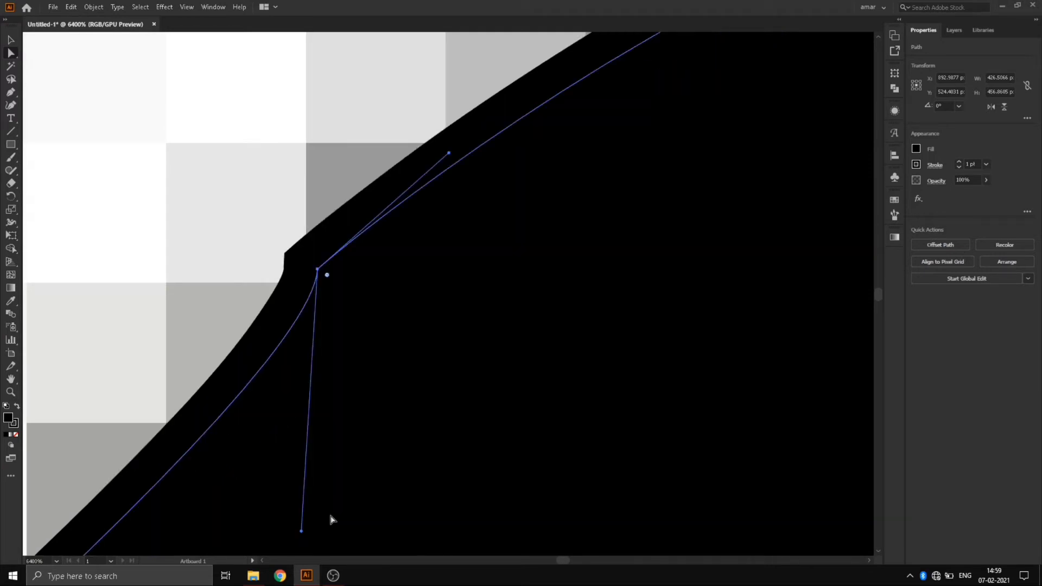
pyautogui.hotkey('ctrl', 'z')
pyautogui.click(385, 267)
pyautogui.scroll(-3, 371, 239)
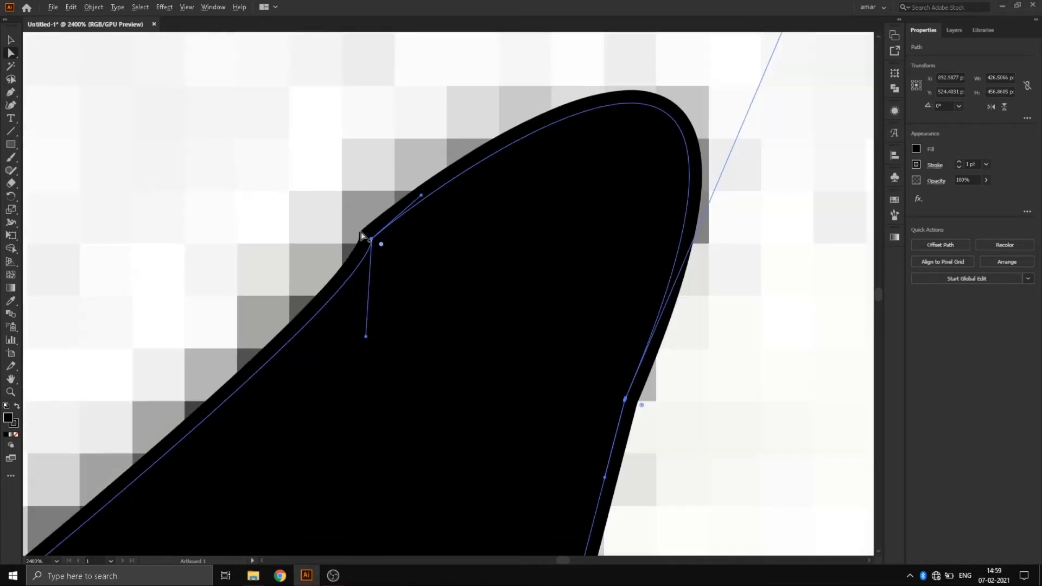
pyautogui.scroll(2, 358, 266)
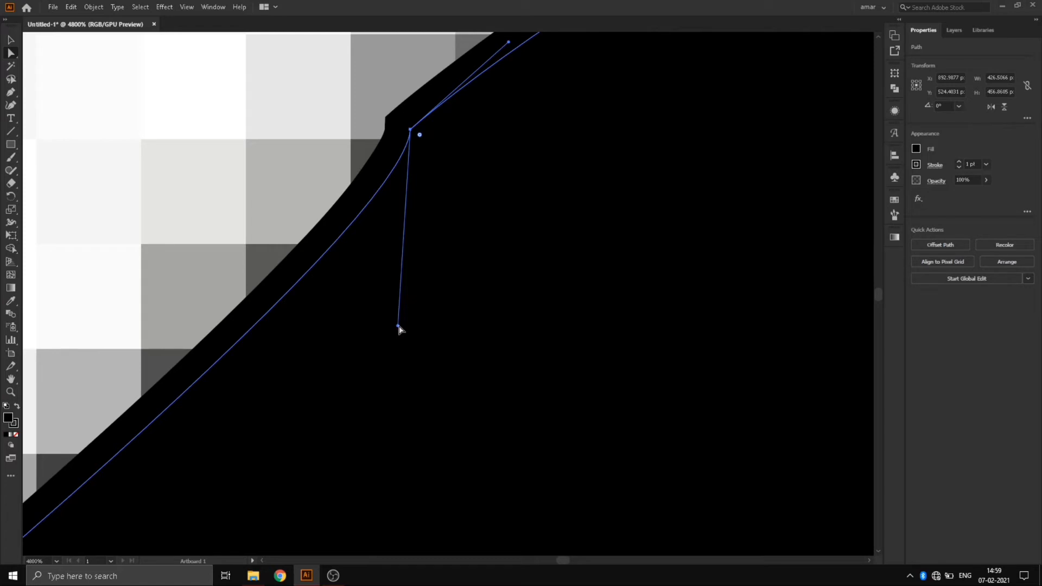
pyautogui.moveTo(398, 326); pyautogui.dragTo(253, 298)
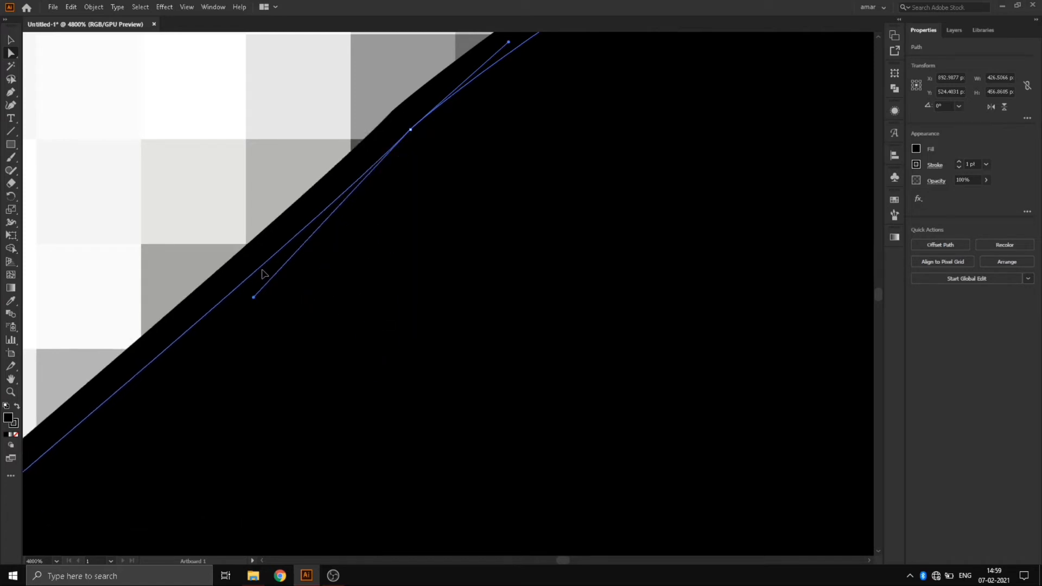
pyautogui.click(244, 123)
# Angle the lower direction handle at the kink on the spike's right edge slightly inward, then deselect the path.
pyautogui.scroll(-7, 262, 162)
pyautogui.scroll(1, 306, 218)
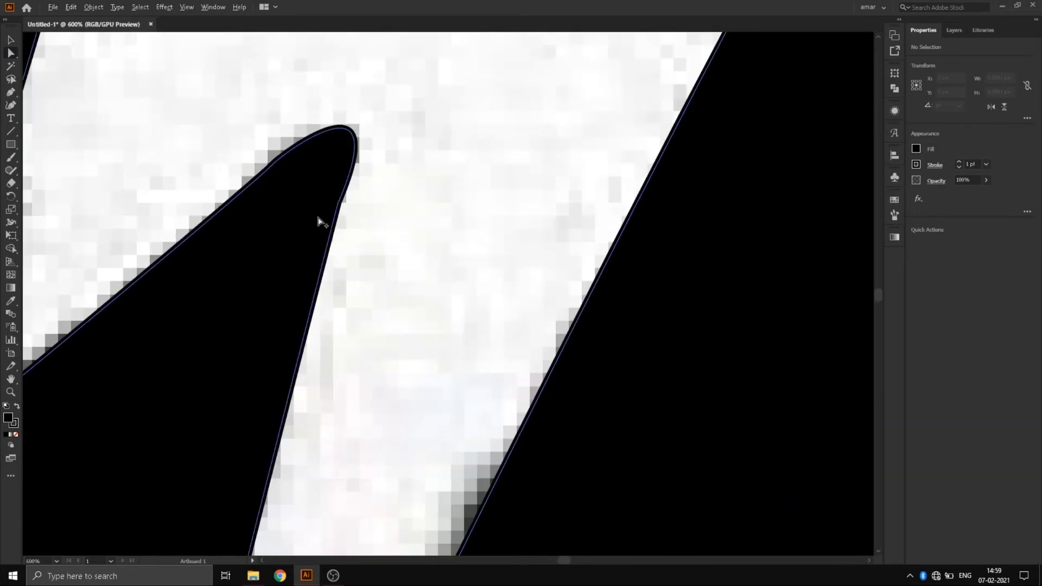
pyautogui.scroll(3, 328, 217)
pyautogui.click(358, 192)
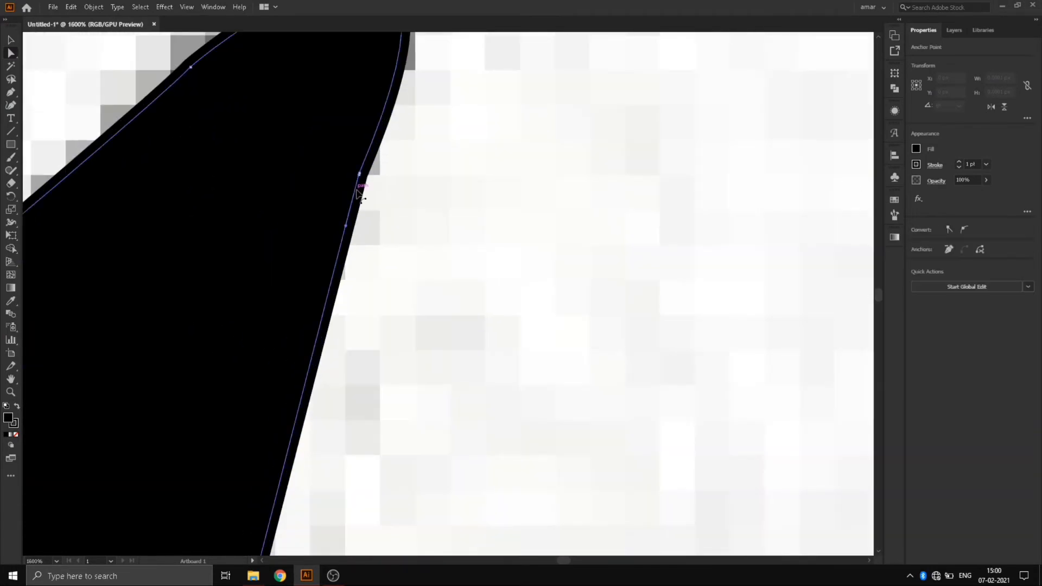
pyautogui.scroll(3, 358, 201)
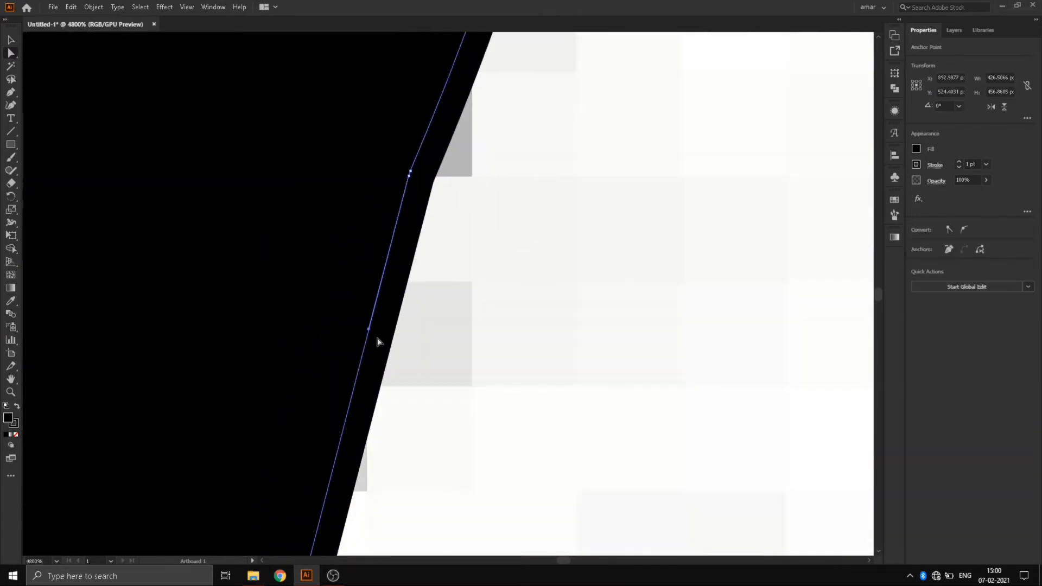
pyautogui.moveTo(368, 329); pyautogui.dragTo(362, 329)
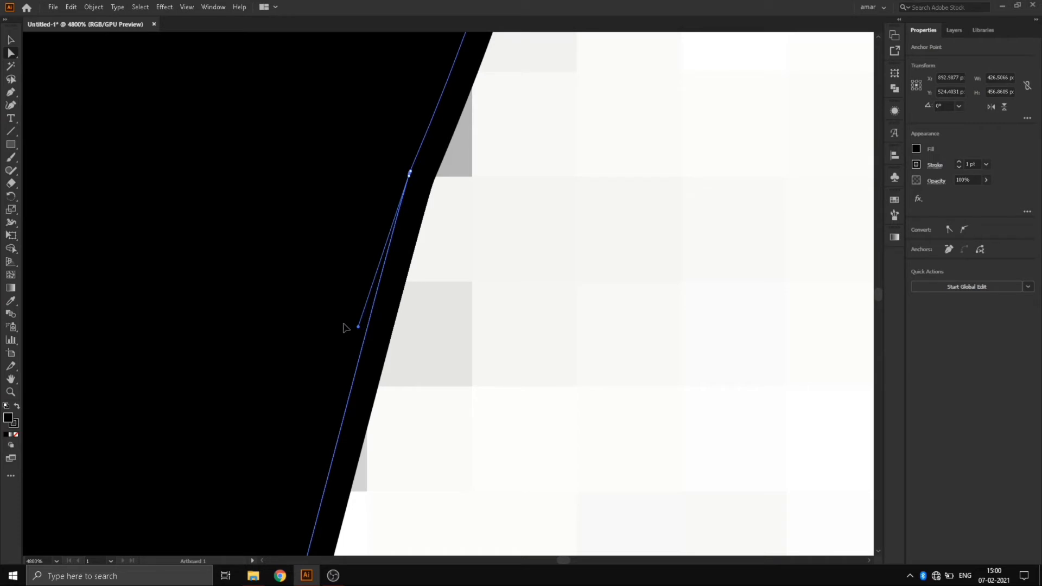
pyautogui.click(444, 230)
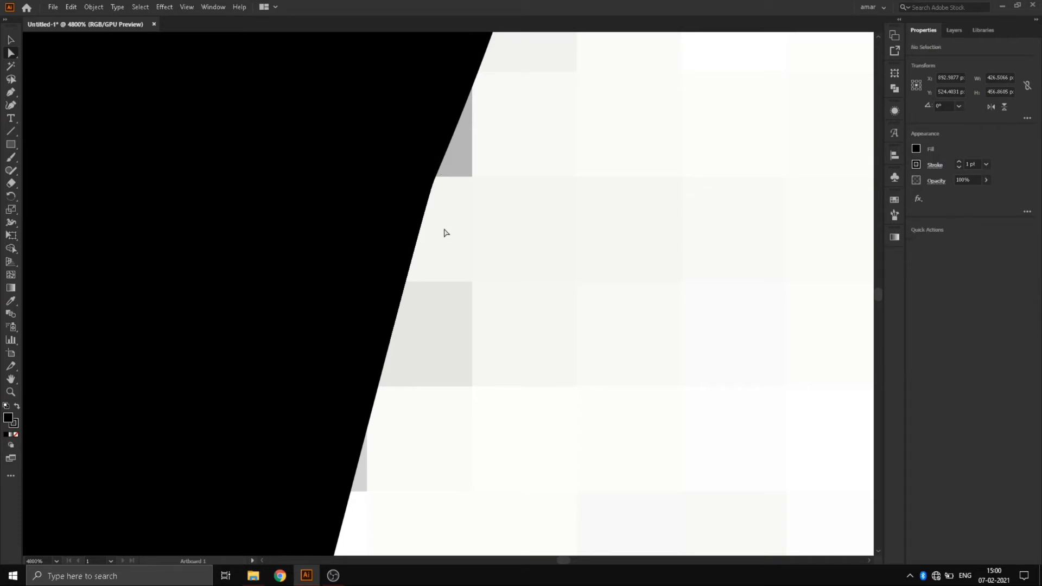
# Select the anchors at the right-edge kink, shorten and tilt the upper direction handle inward to smooth the spike's tip, then deselect.
pyautogui.scroll(-8, 482, 258)
pyautogui.scroll(8, 487, 264)
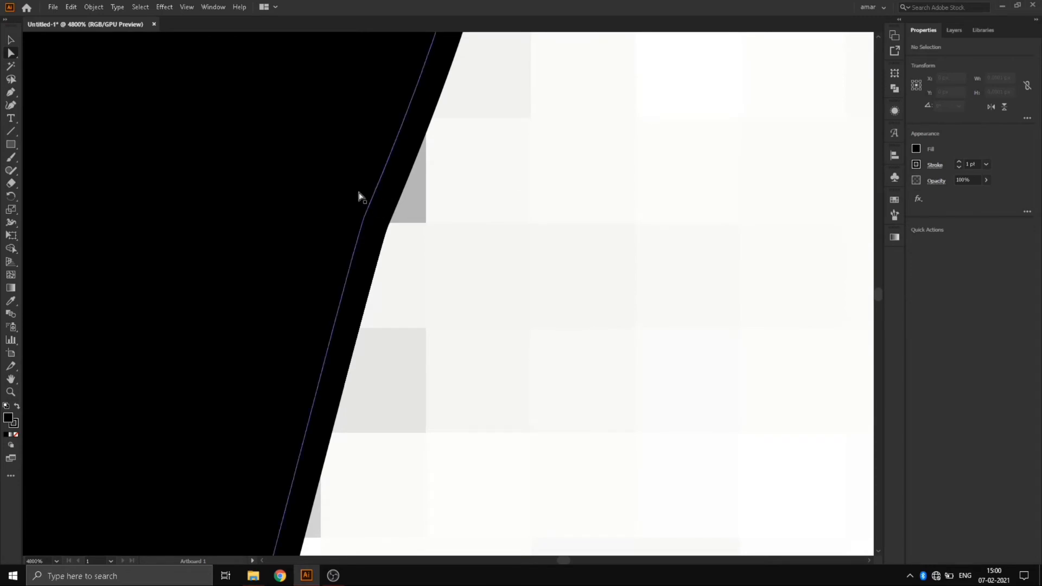
pyautogui.moveTo(380, 208); pyautogui.dragTo(337, 262)
pyautogui.scroll(-10, 386, 255)
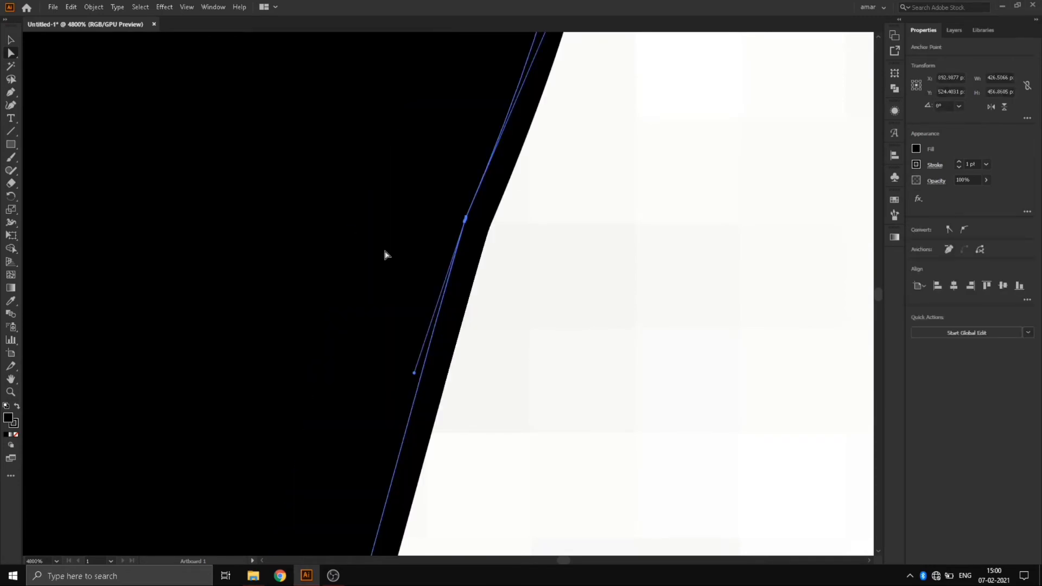
pyautogui.scroll(4, 385, 255)
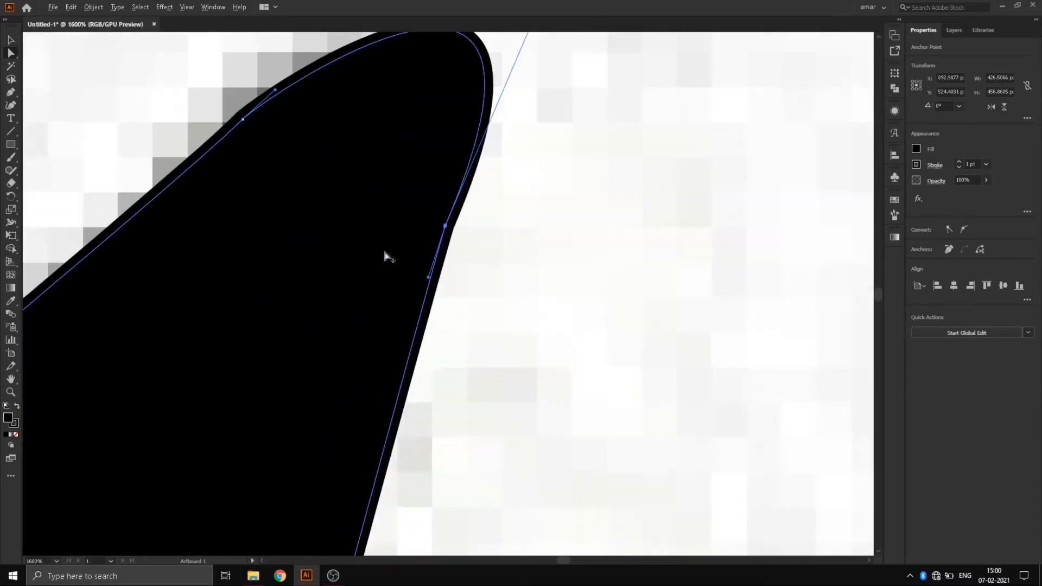
pyautogui.scroll(-2, 386, 255)
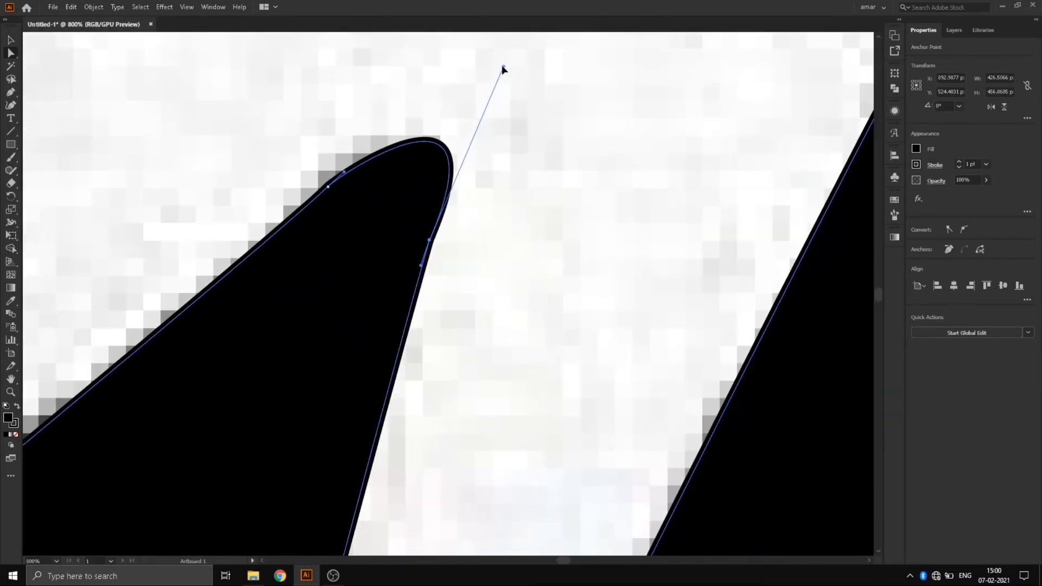
pyautogui.moveTo(503, 68); pyautogui.dragTo(473, 97)
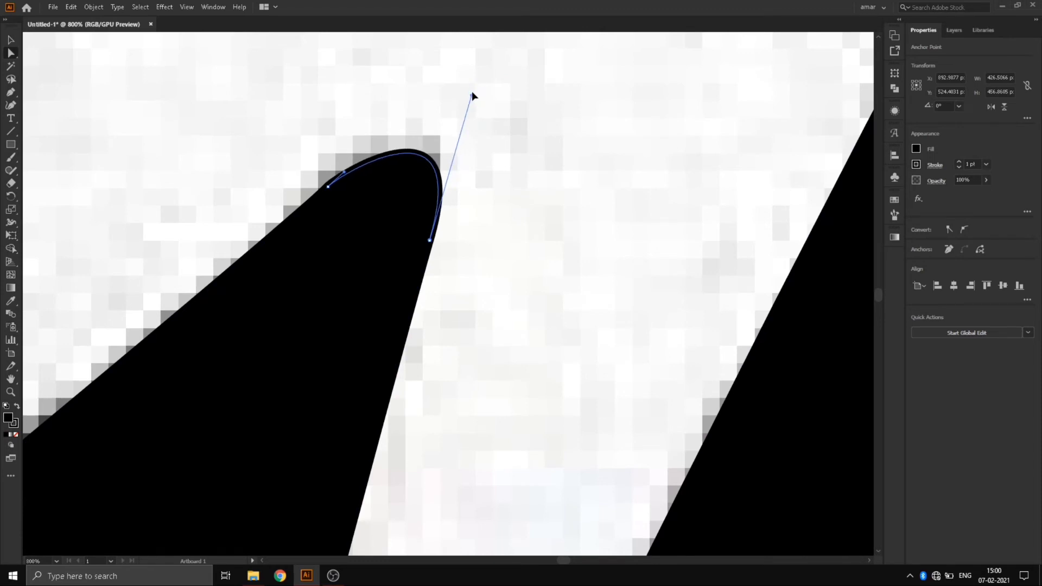
pyautogui.click(525, 162)
# Draw a rectangle about 58 by 79 px over the leftmost finger of the sketch.
pyautogui.scroll(-7, 502, 135)
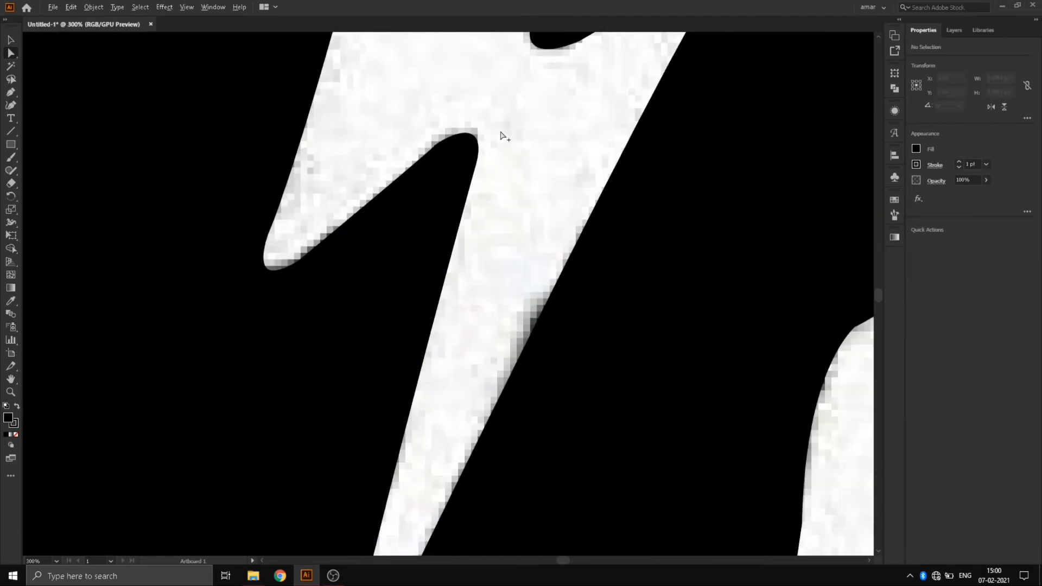
pyautogui.scroll(1, 491, 144)
pyautogui.scroll(-5, 486, 152)
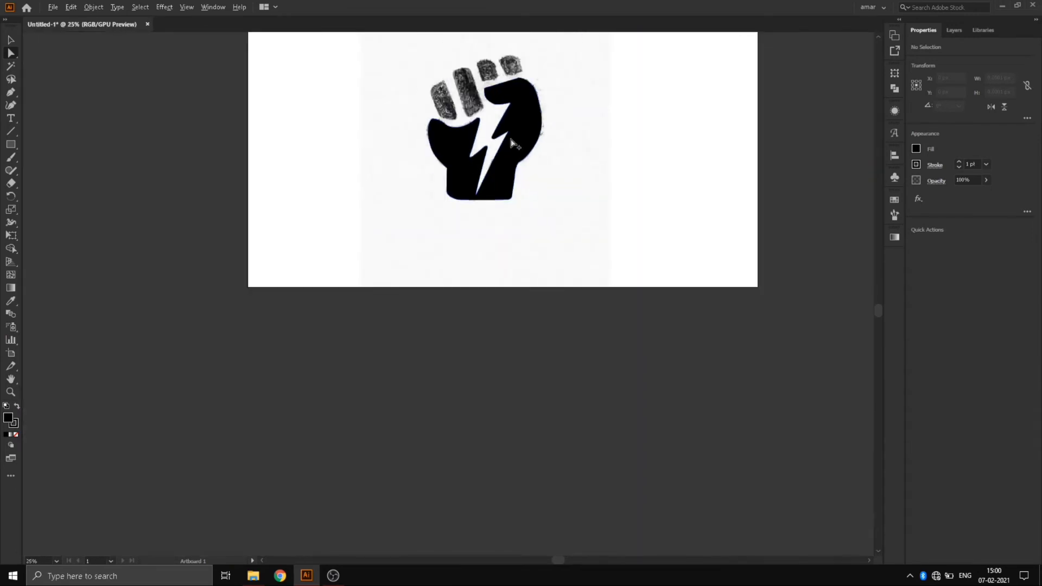
pyautogui.scroll(5, 493, 144)
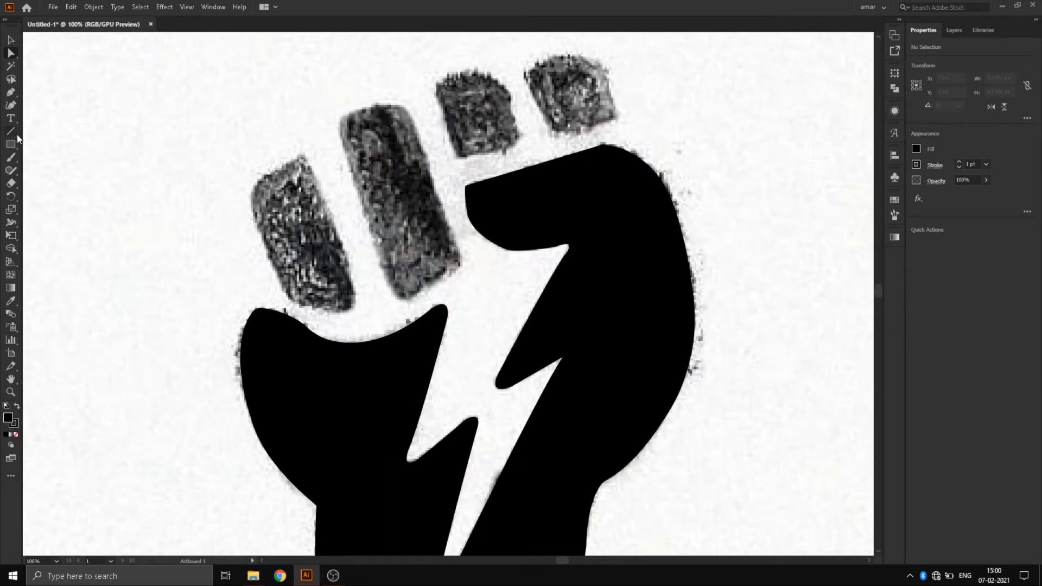
pyautogui.moveTo(12, 151); pyautogui.dragTo(14, 151)
pyautogui.scroll(2, 260, 200)
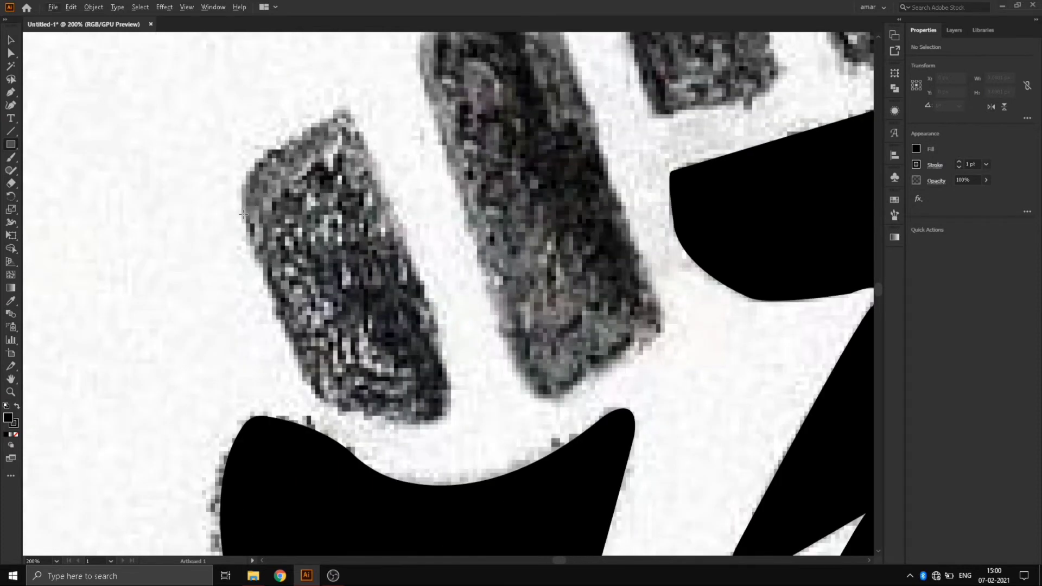
pyautogui.moveTo(243, 213); pyautogui.dragTo(368, 381)
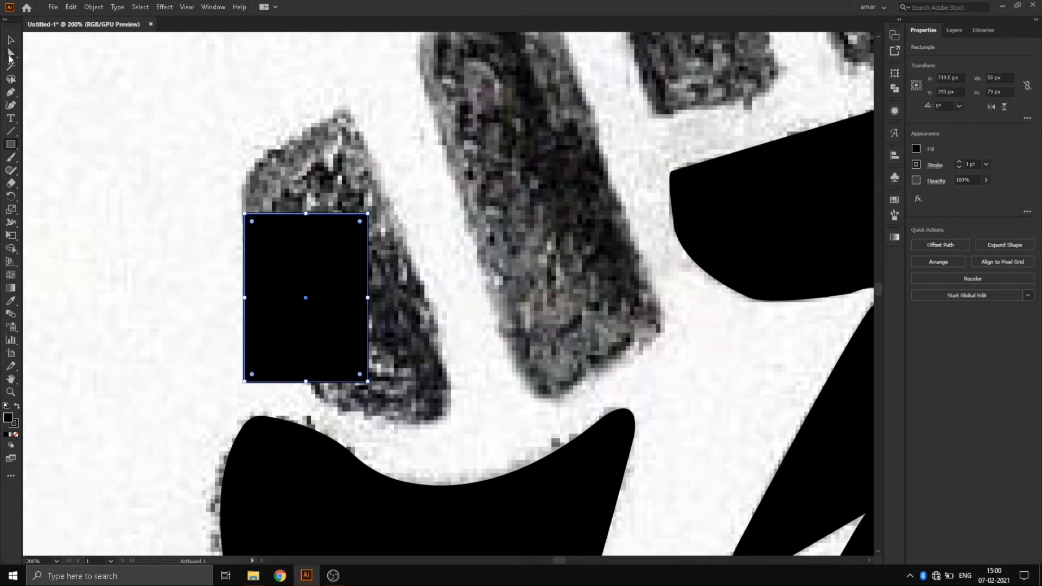
# Select the rectangle over the leftmost finger and set its fill to None.
pyautogui.click(12, 40)
pyautogui.click(411, 279)
pyautogui.click(349, 295)
pyautogui.click(160, 298)
pyautogui.click(350, 296)
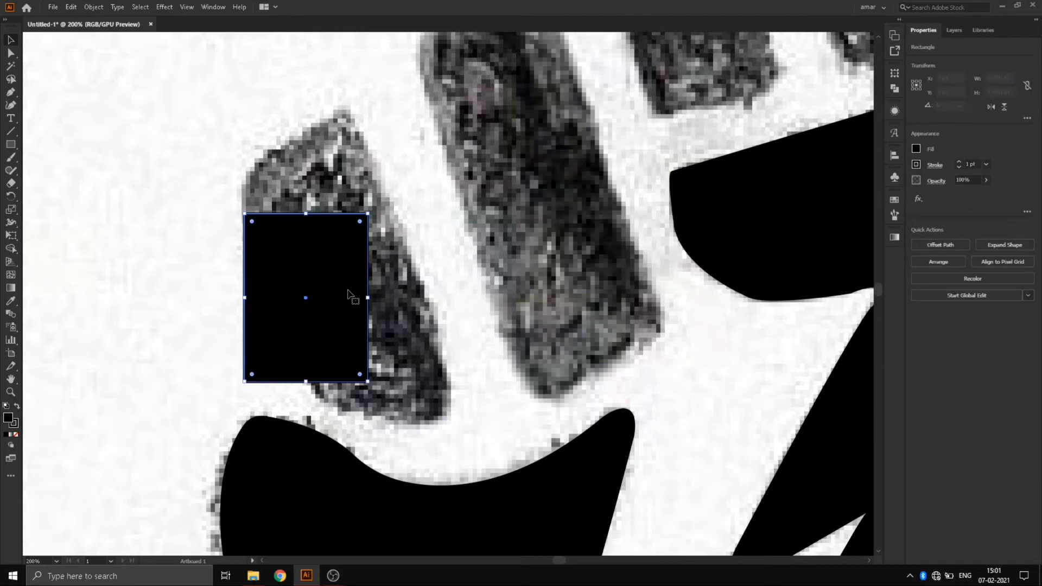
pyautogui.click(916, 150)
pyautogui.click(798, 188)
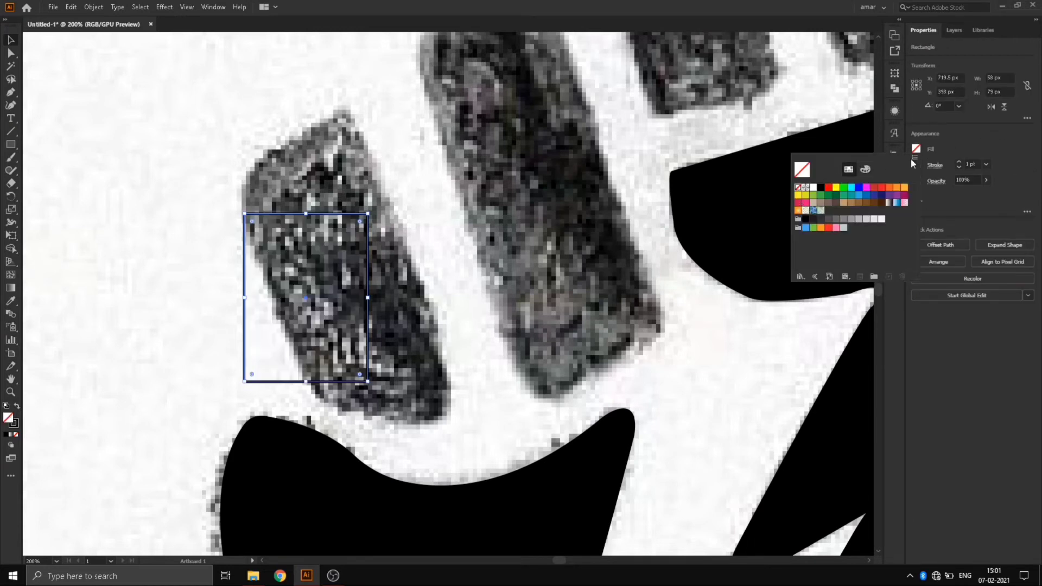
# Rotate the rectangle about 21.3° to match the finger's slant and move it to X 732.5 px, Y 385 px.
pyautogui.moveTo(332, 382); pyautogui.dragTo(433, 324)
pyautogui.moveTo(367, 342); pyautogui.dragTo(375, 356)
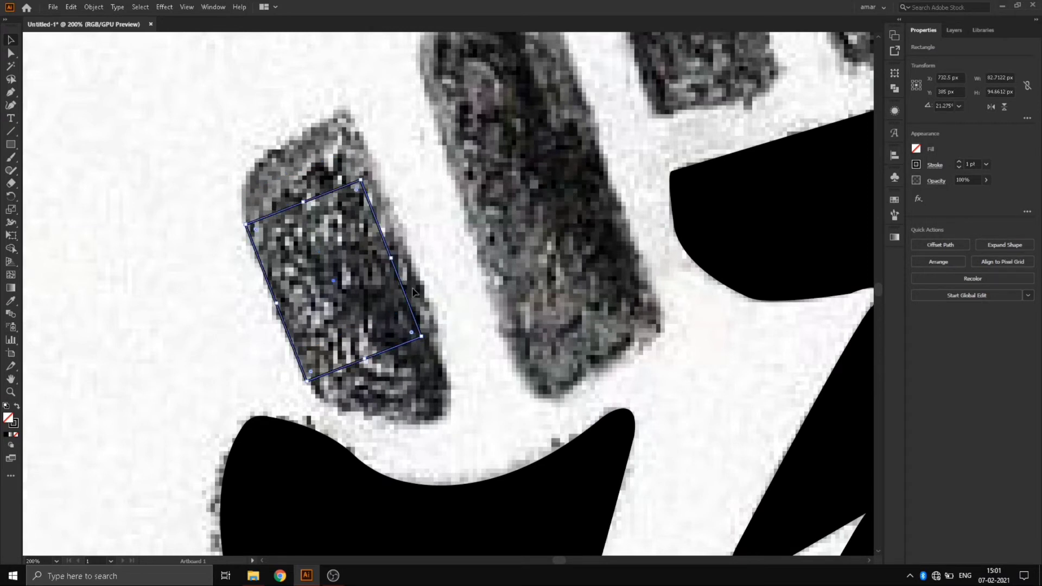
# Stretch the rectangle's right, upper and lower sides so it covers the whole leftmost finger, about 68 by 152 px.
pyautogui.moveTo(390, 262); pyautogui.dragTo(411, 255)
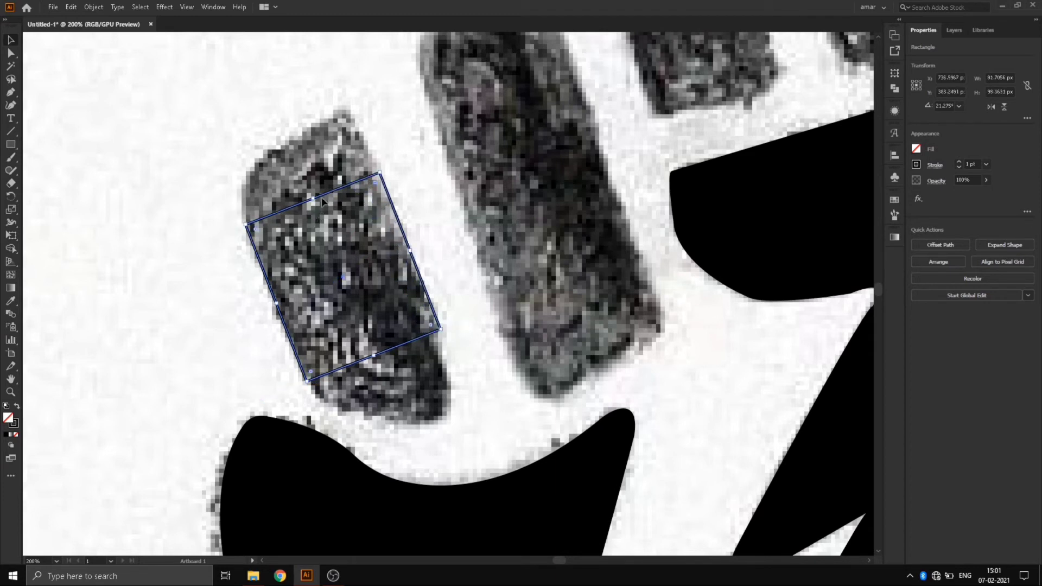
pyautogui.moveTo(314, 196); pyautogui.dragTo(286, 134)
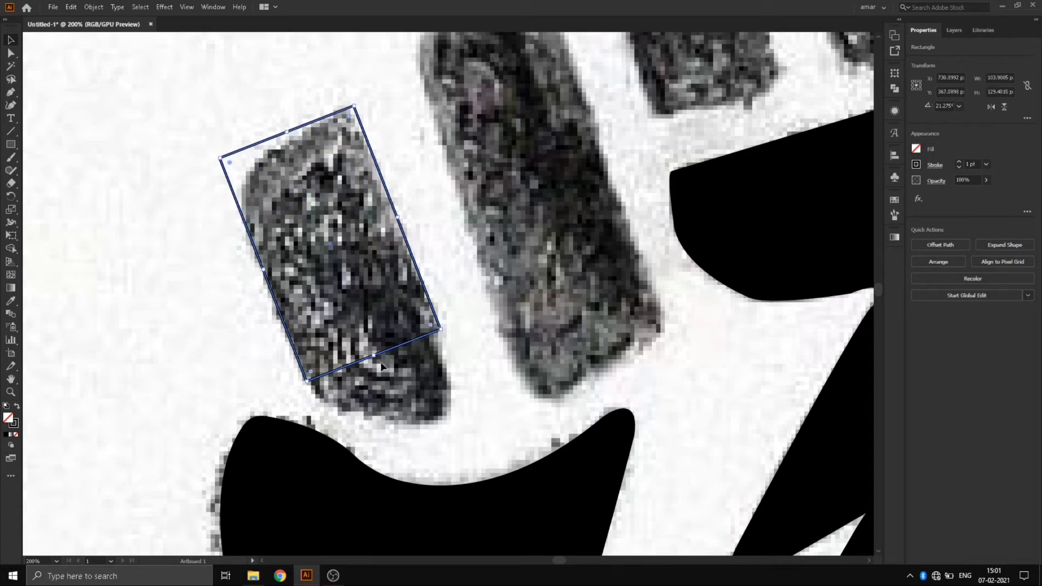
pyautogui.moveTo(376, 356); pyautogui.dragTo(409, 433)
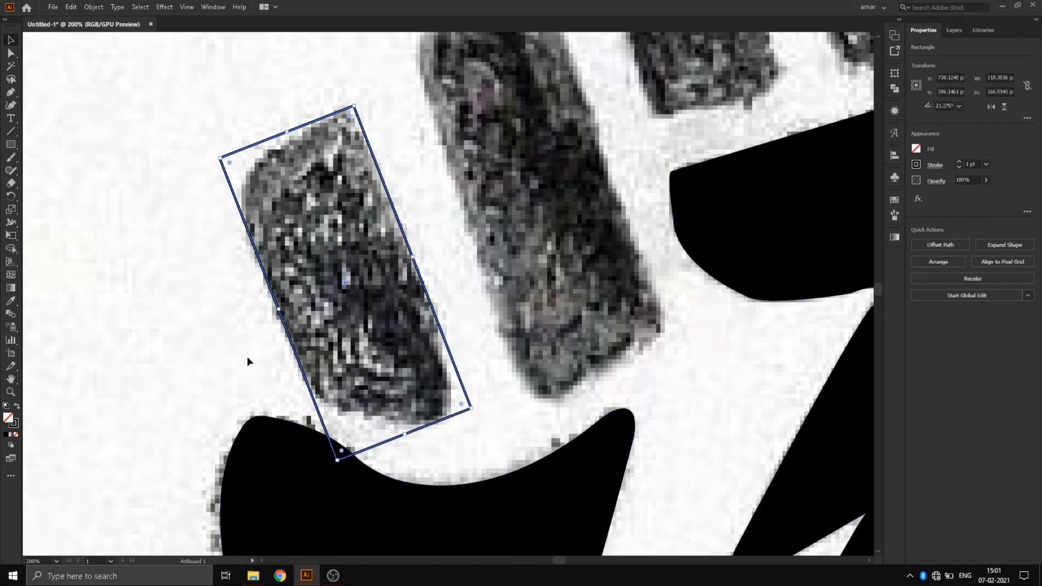
# Round only the upper-left corner of the leftmost finger's rectangle to a radius of about 39 px.
pyautogui.click(237, 235)
pyautogui.moveTo(197, 132); pyautogui.dragTo(251, 195)
pyautogui.click(10, 52)
pyautogui.click(166, 141)
pyautogui.moveTo(182, 139); pyautogui.dragTo(282, 199)
pyautogui.moveTo(231, 164); pyautogui.dragTo(320, 228)
# Select the lower-left anchor of the leftmost finger's rectangle and round that corner to about 48.3 px.
pyautogui.click(395, 441)
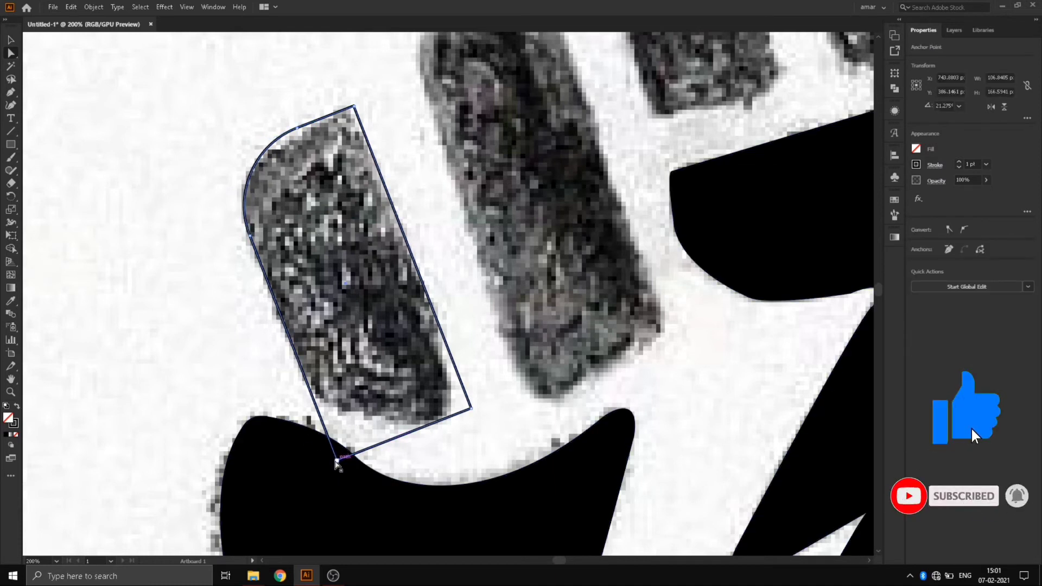
pyautogui.click(337, 459)
pyautogui.doubleClick(341, 452)
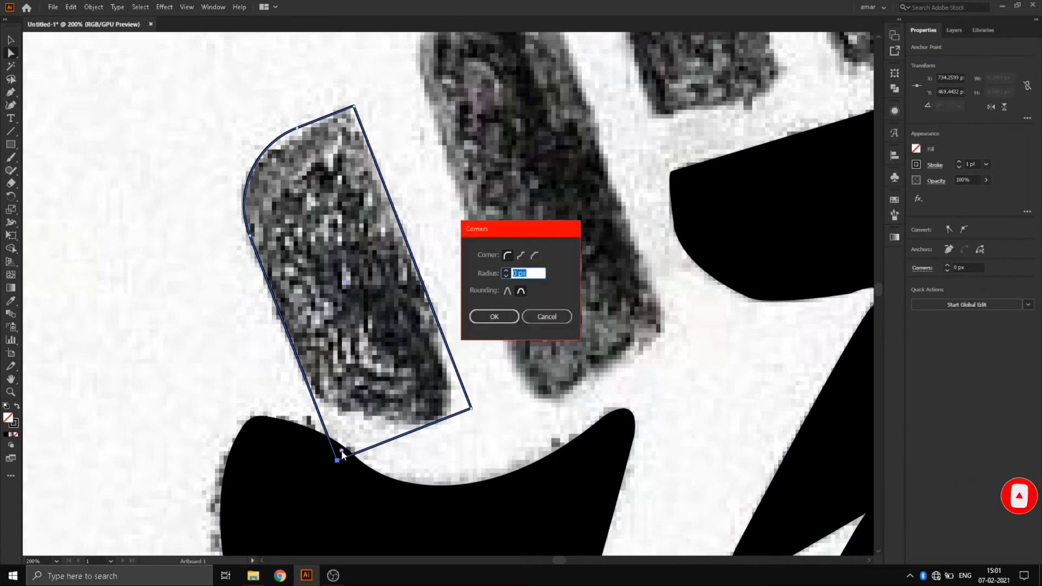
pyautogui.click(494, 316)
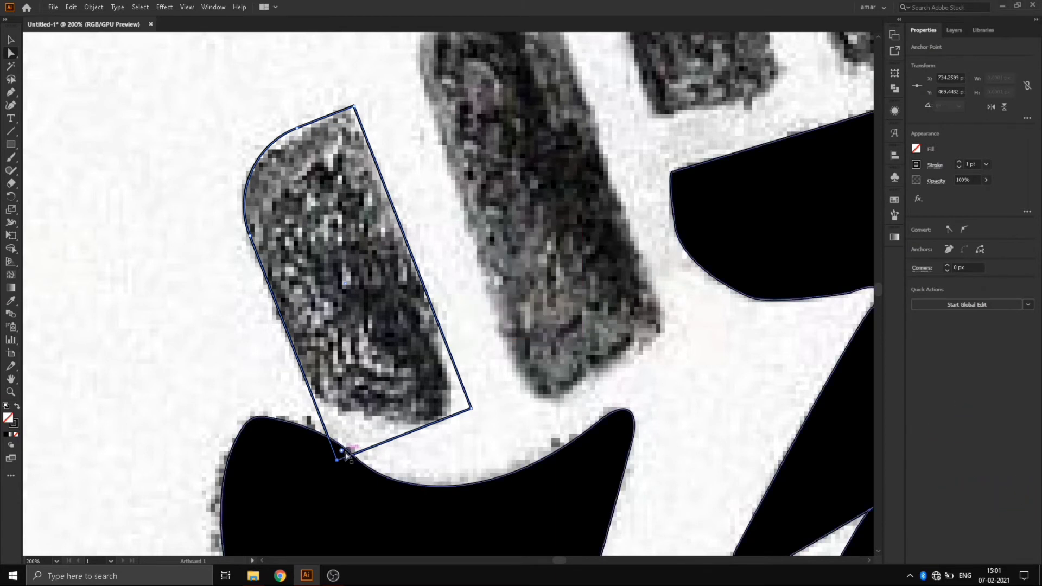
pyautogui.moveTo(342, 450); pyautogui.dragTo(392, 329)
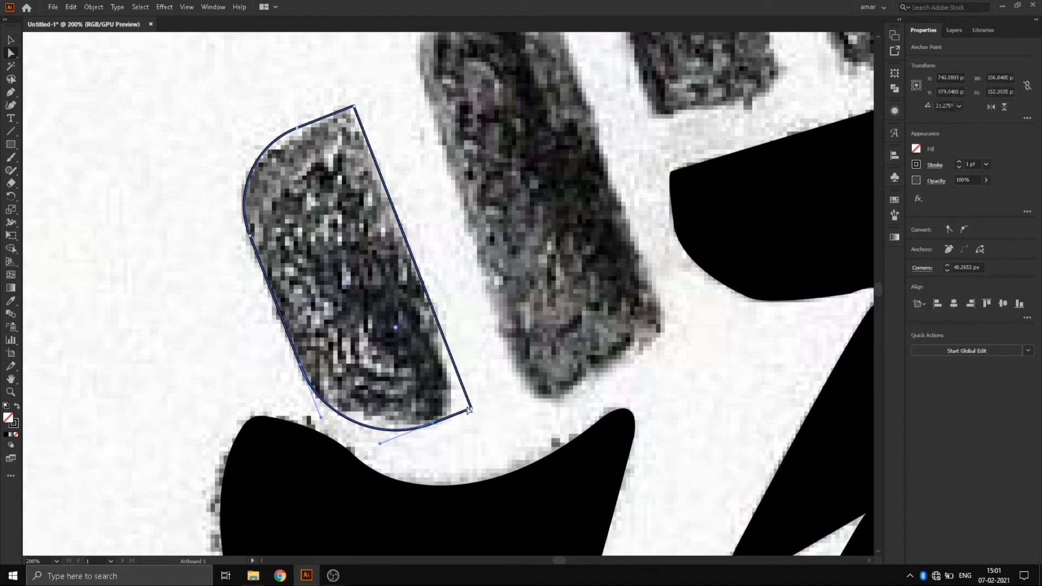
# Round the lower-right corner of the leftmost finger's outline to about 16.5 px and deselect it.
pyautogui.click(486, 392)
pyautogui.click(470, 408)
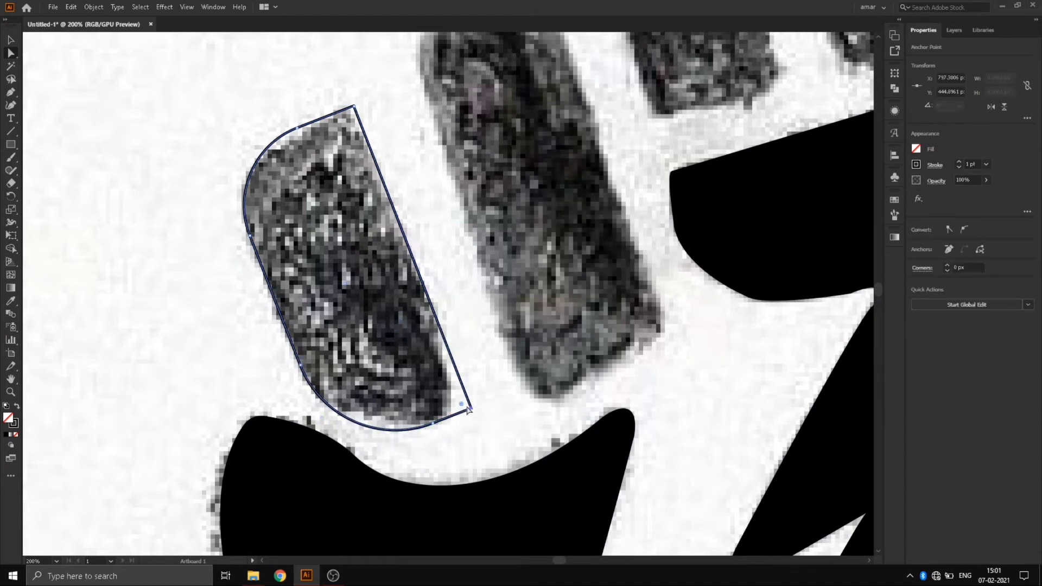
pyautogui.moveTo(463, 407); pyautogui.dragTo(425, 388)
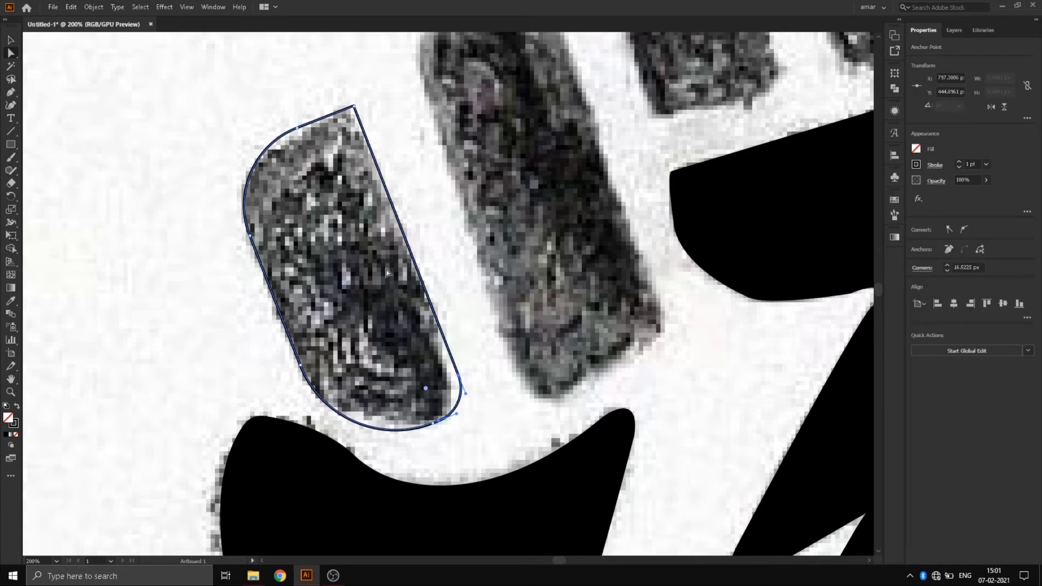
pyautogui.click(432, 198)
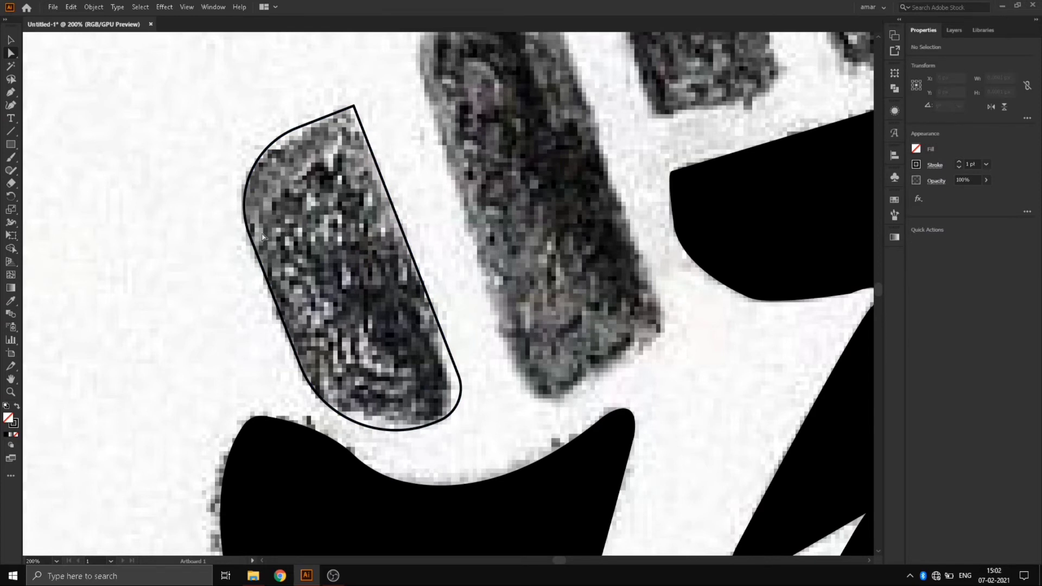
# Duplicate the leftmost finger's outline onto the second finger of the sketch, at about X 829.4 px, Y 339 px.
pyautogui.keyDown('alt'); pyautogui.scroll(-2, 218, 227); pyautogui.keyUp('alt')
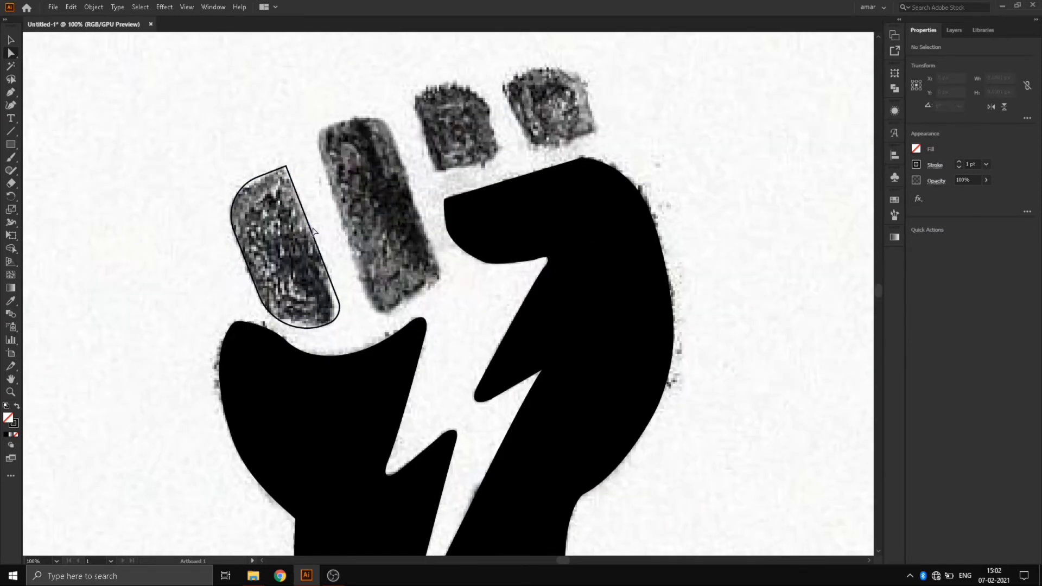
pyautogui.press('v')
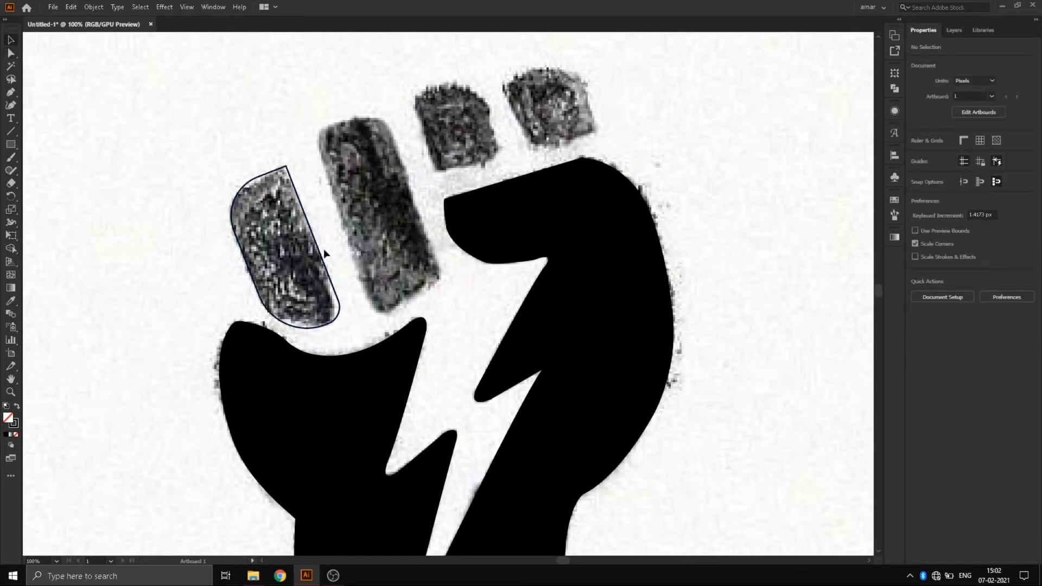
pyautogui.click(322, 254)
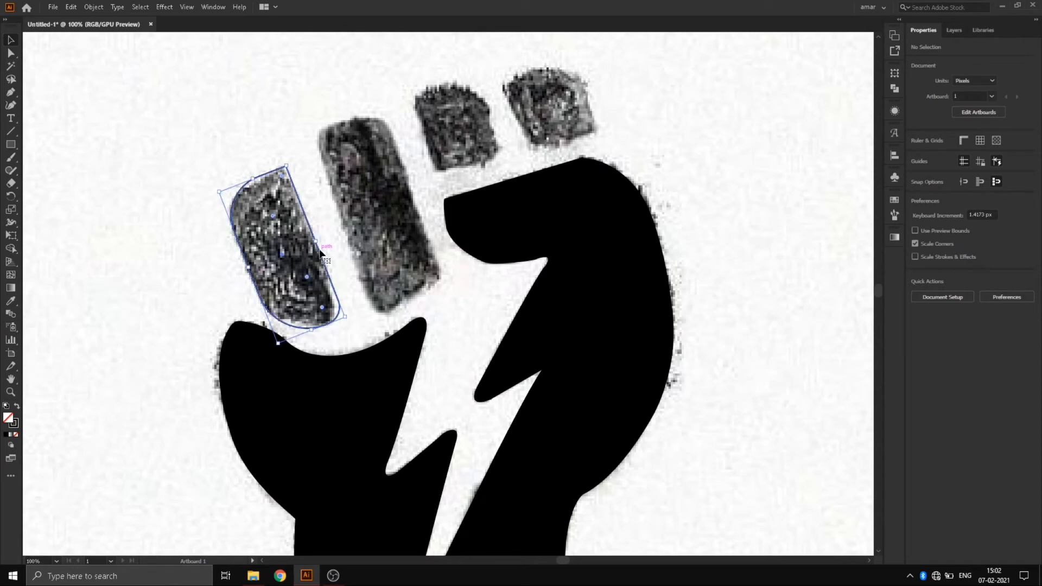
pyautogui.moveTo(322, 248); pyautogui.dragTo(412, 212)
pyautogui.press('super+space')
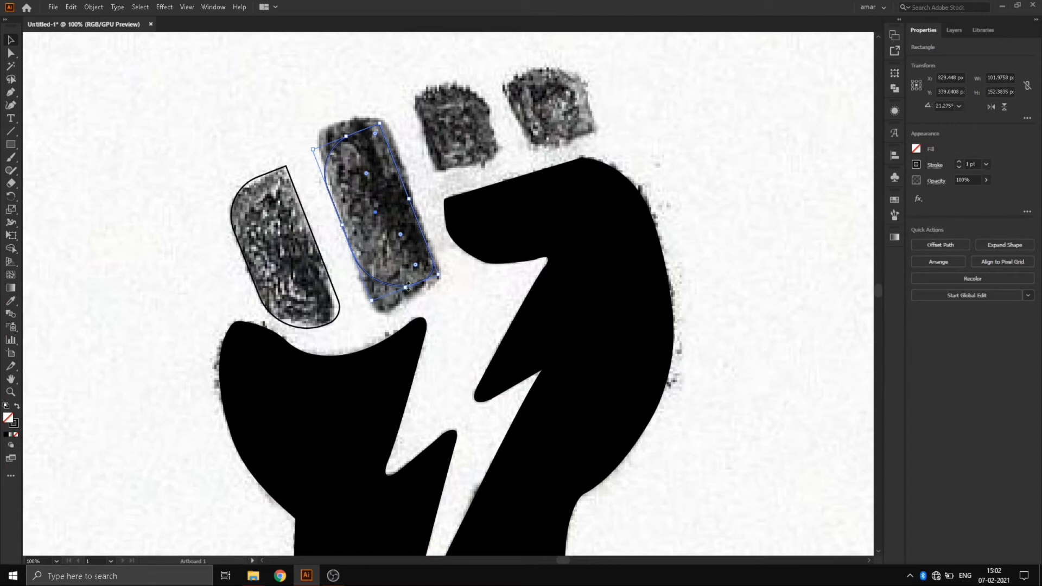
# Lengthen the copy at both ends to about 68 by 176 px with square corners and show its rectangle properties.
pyautogui.moveTo(407, 286); pyautogui.dragTo(389, 329)
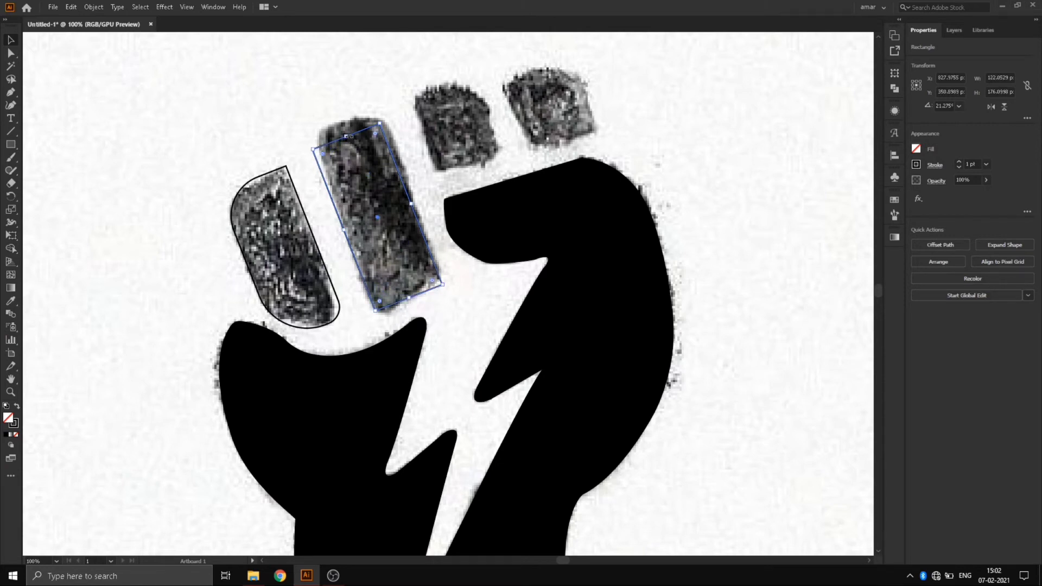
pyautogui.moveTo(347, 136); pyautogui.dragTo(343, 124)
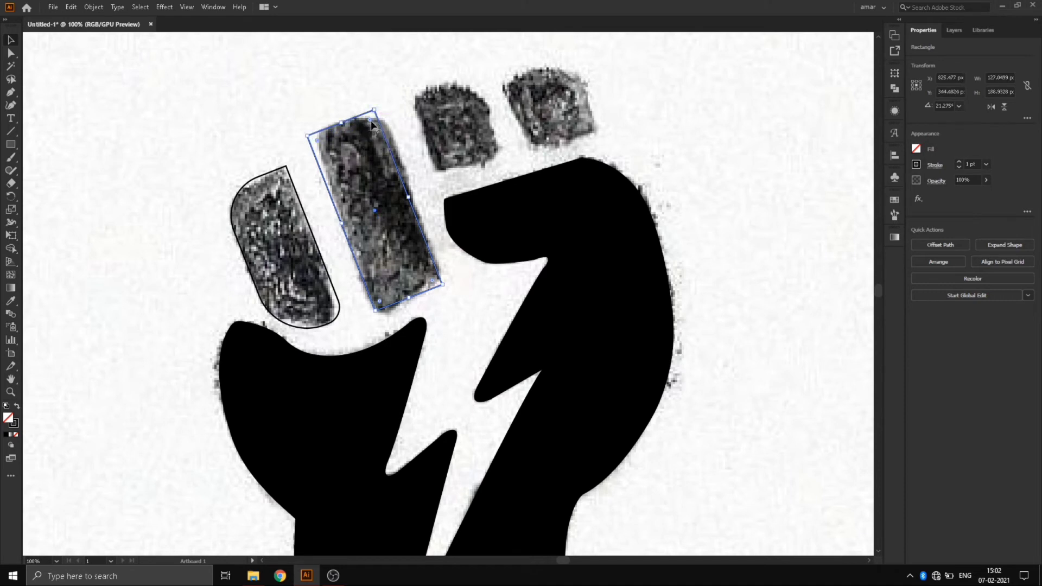
pyautogui.hotkey('shift', 'F8')
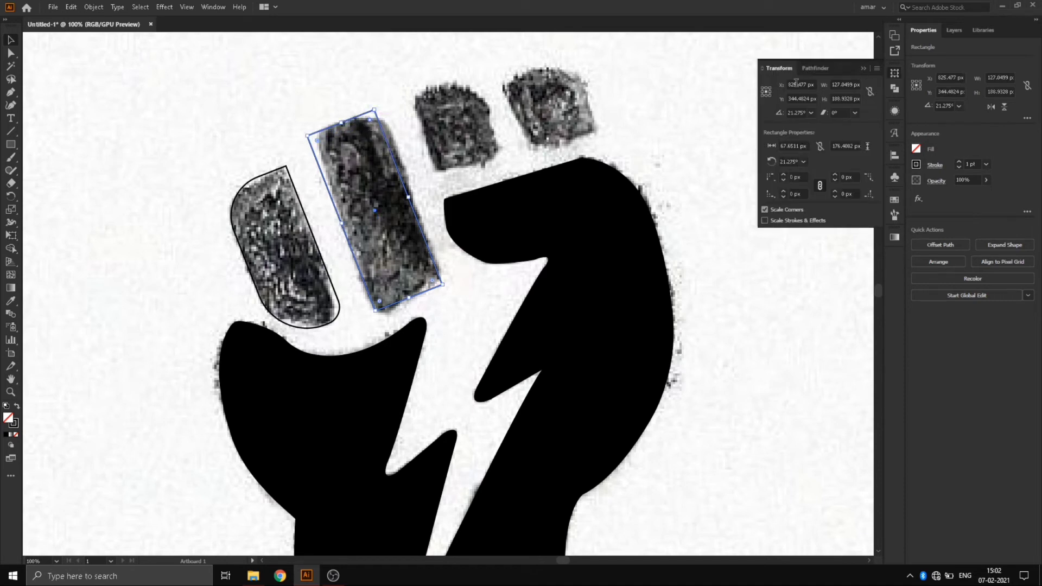
# Round the second finger's upper-right corner to about 20 px and upper-left corner to about 16.8 px, undoing the rounding of all corners.
pyautogui.moveTo(368, 129)
pyautogui.mouseDown()
pyautogui.moveTo(372, 143)
pyautogui.moveTo(319, 144)
pyautogui.moveTo(328, 150)
pyautogui.mouseUp()
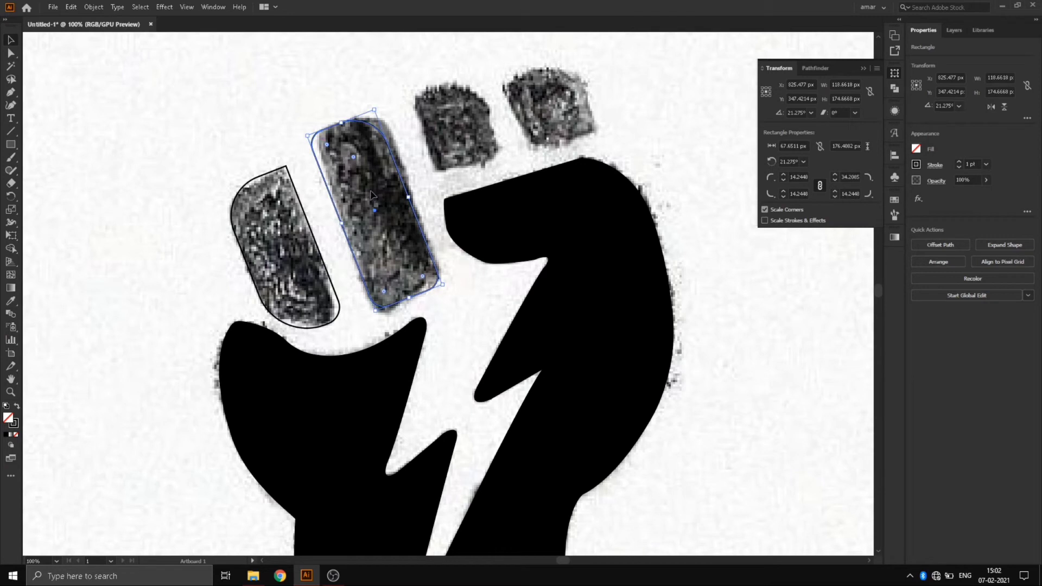
pyautogui.hotkey('ctrl', 'z')
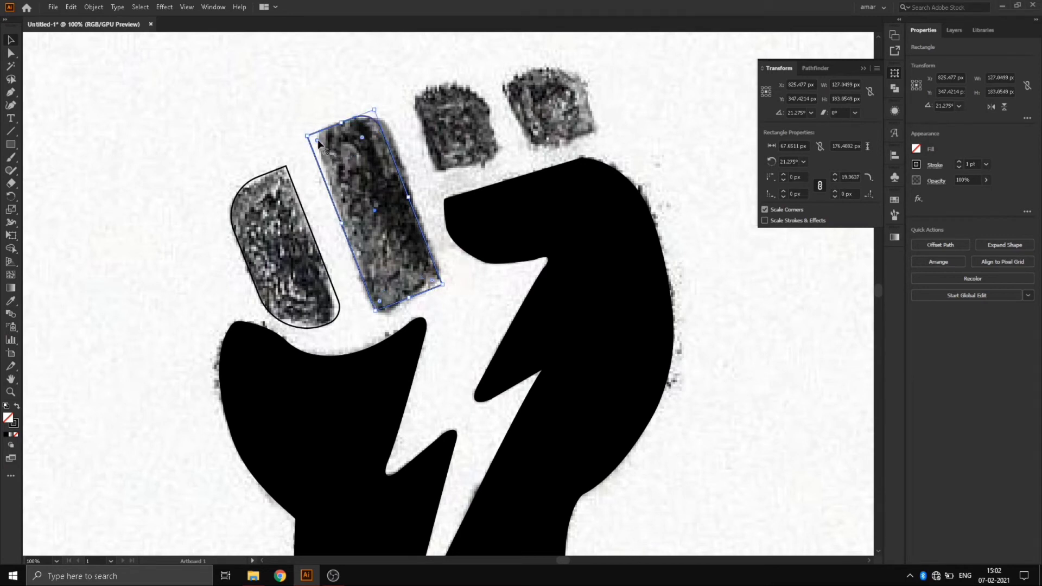
pyautogui.moveTo(317, 139); pyautogui.dragTo(333, 144)
# Align the rectangle with the second finger by rotating it to about 18.5° and moving it to X 831.7 px, Y 345.1 px.
pyautogui.scroll(2, 396, 152)
pyautogui.moveTo(402, 195); pyautogui.dragTo(414, 189)
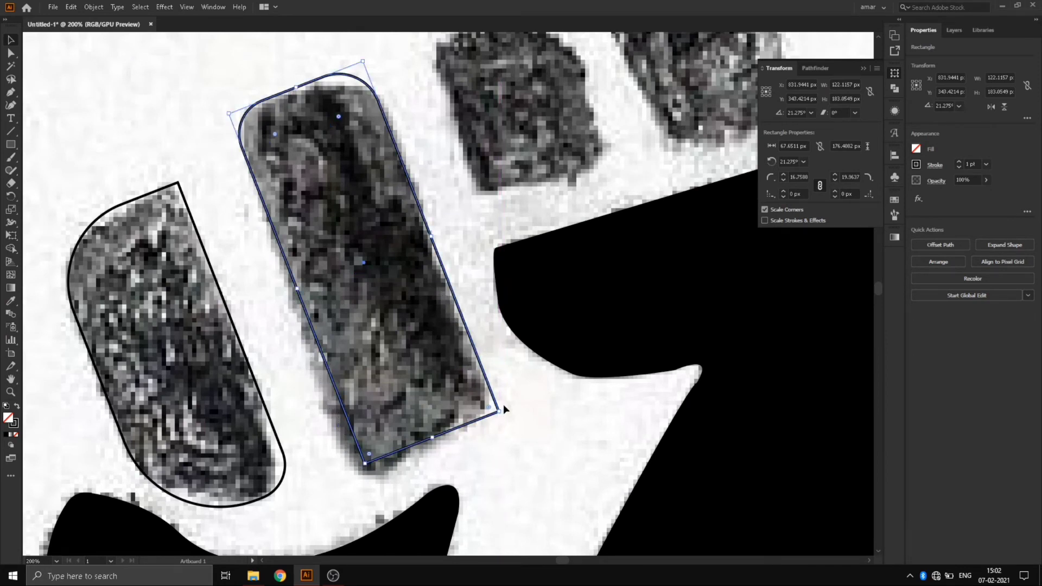
pyautogui.moveTo(503, 410); pyautogui.dragTo(496, 424)
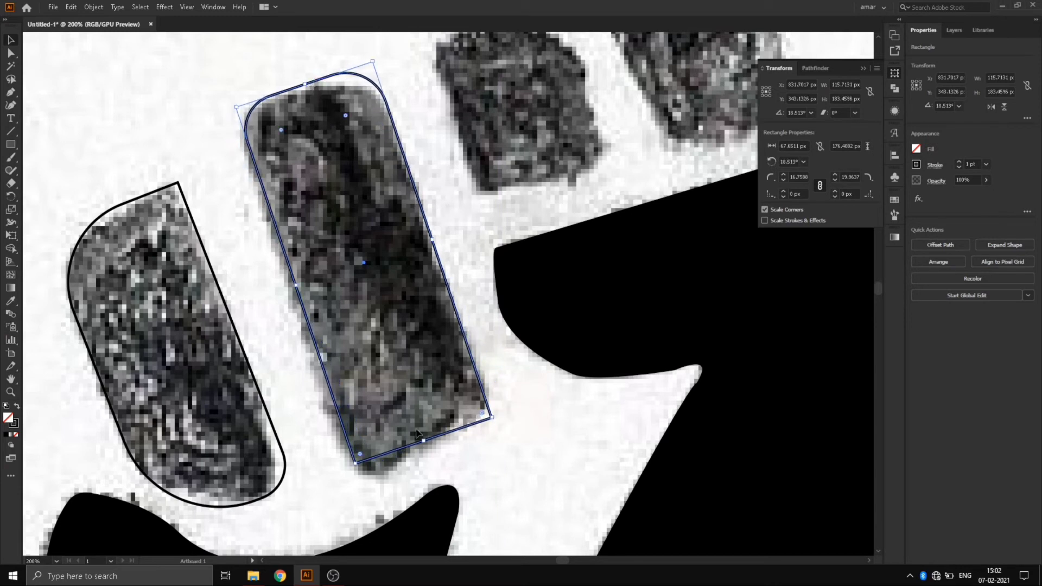
pyautogui.press('Down')
pyautogui.press('Down')
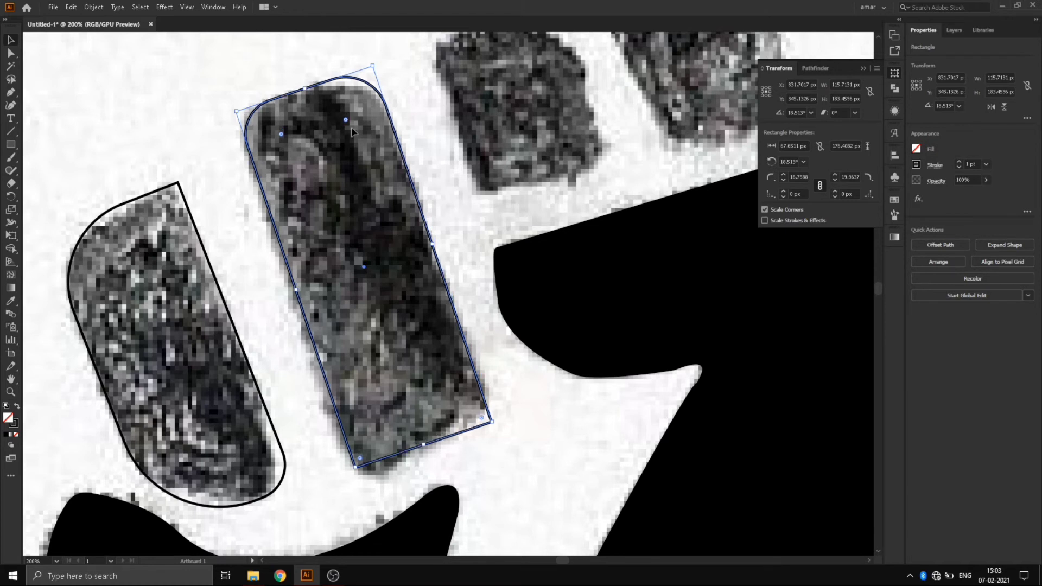
# Increase the second finger's upper-right corner radius to about 26 px and extend its lower end to a length of about 183 px.
pyautogui.moveTo(348, 124); pyautogui.dragTo(350, 140)
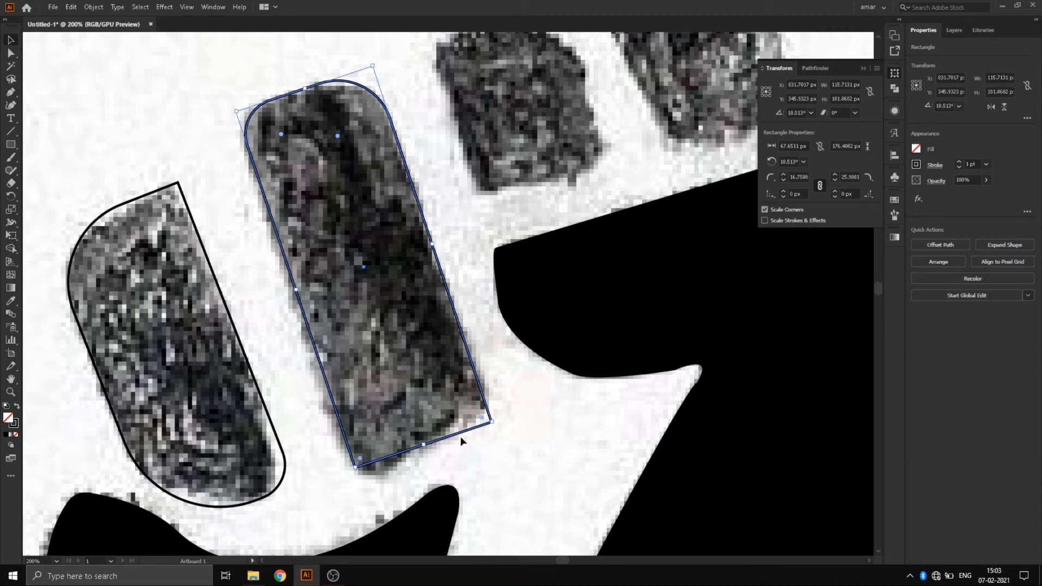
pyautogui.moveTo(423, 446); pyautogui.dragTo(482, 452)
pyautogui.click(498, 449)
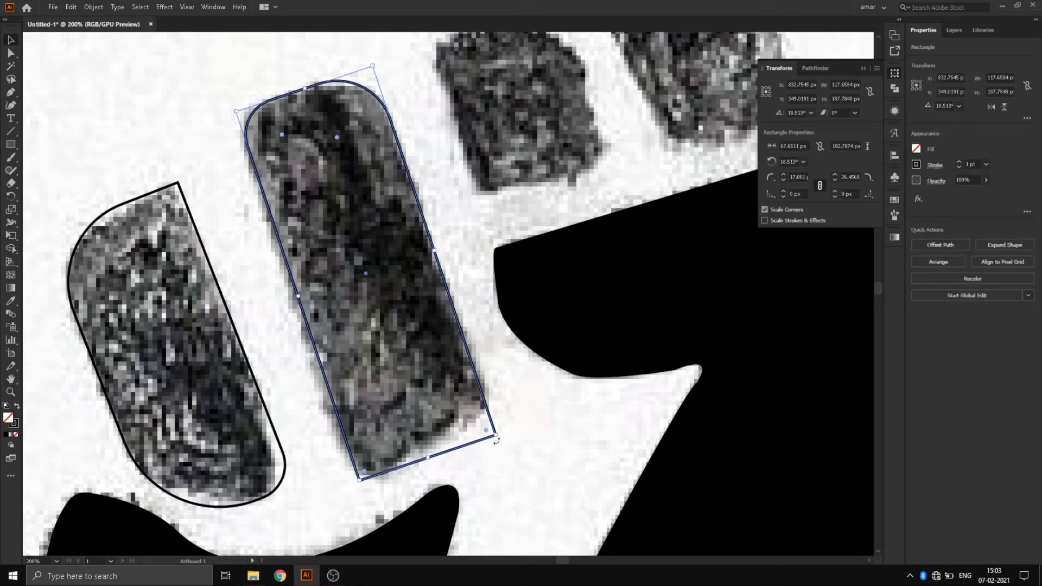
# Select the second finger's lower-right anchor and nudge it up and inward to about X 887.6 px, Y 409.4 px.
pyautogui.click(11, 57)
pyautogui.click(530, 455)
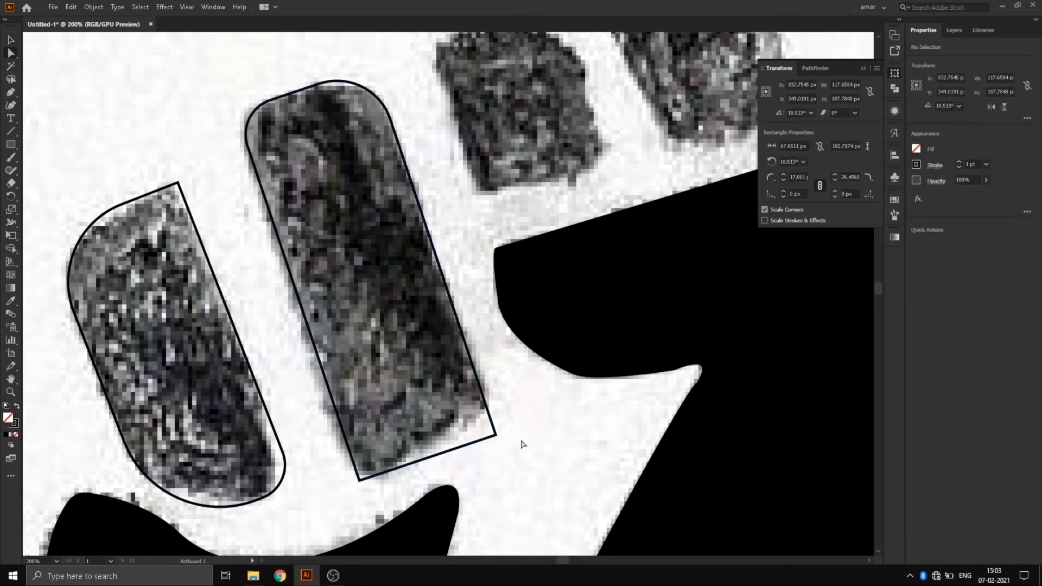
pyautogui.moveTo(517, 421); pyautogui.dragTo(472, 460)
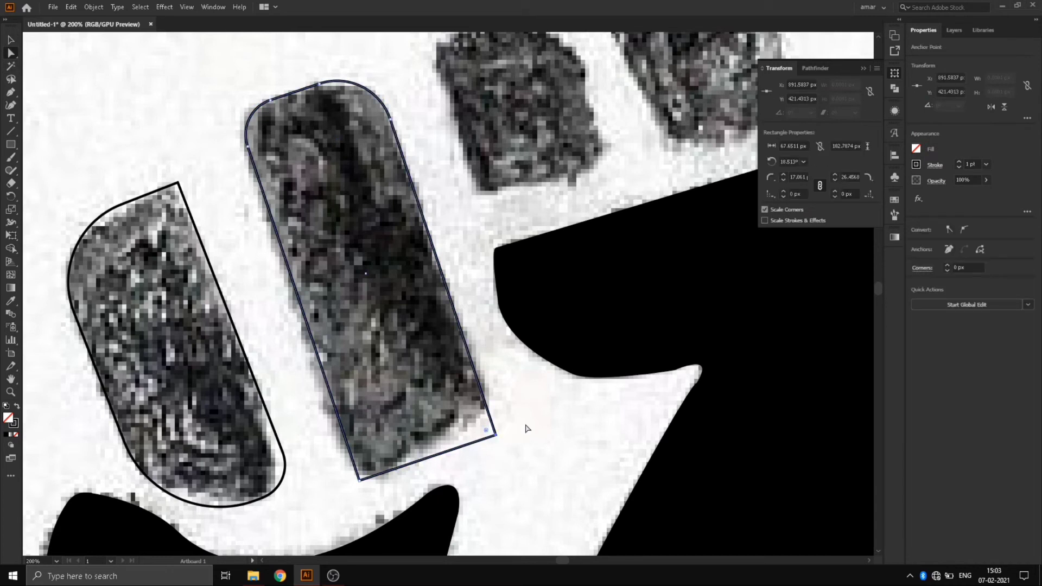
pyautogui.press('Up')
pyautogui.press('Up')
pyautogui.press('Up')
pyautogui.press('Up')
pyautogui.press('Up')
pyautogui.press('Up')
pyautogui.press('Up')
pyautogui.press('Up')
pyautogui.press('Up')
pyautogui.press('Up')
pyautogui.press('Left')
pyautogui.press('Left')
pyautogui.press('Left')
pyautogui.press('Left')
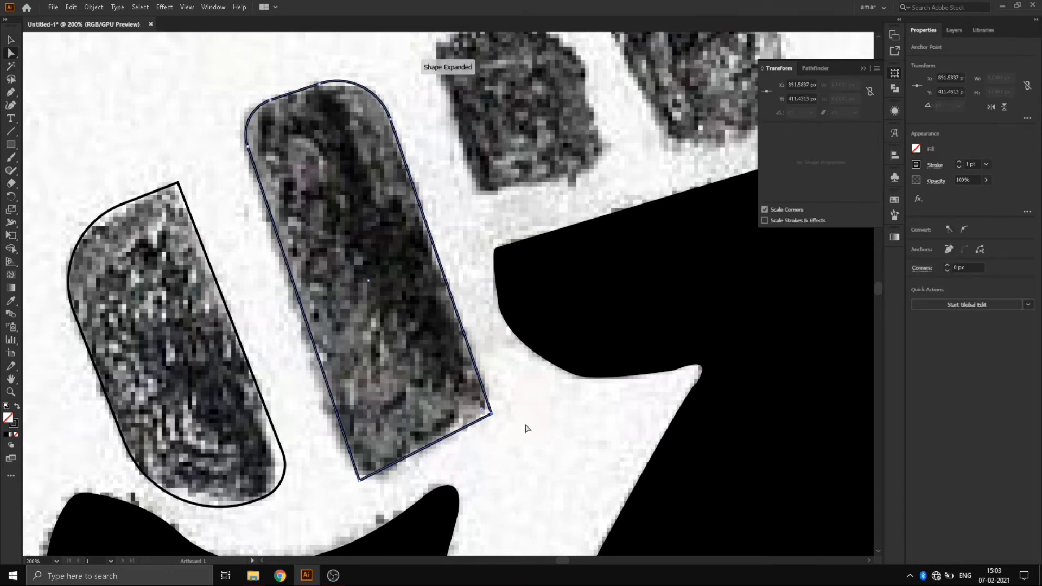
pyautogui.press('Up')
pyautogui.press('Up')
pyautogui.press('Up')
pyautogui.press('Up')
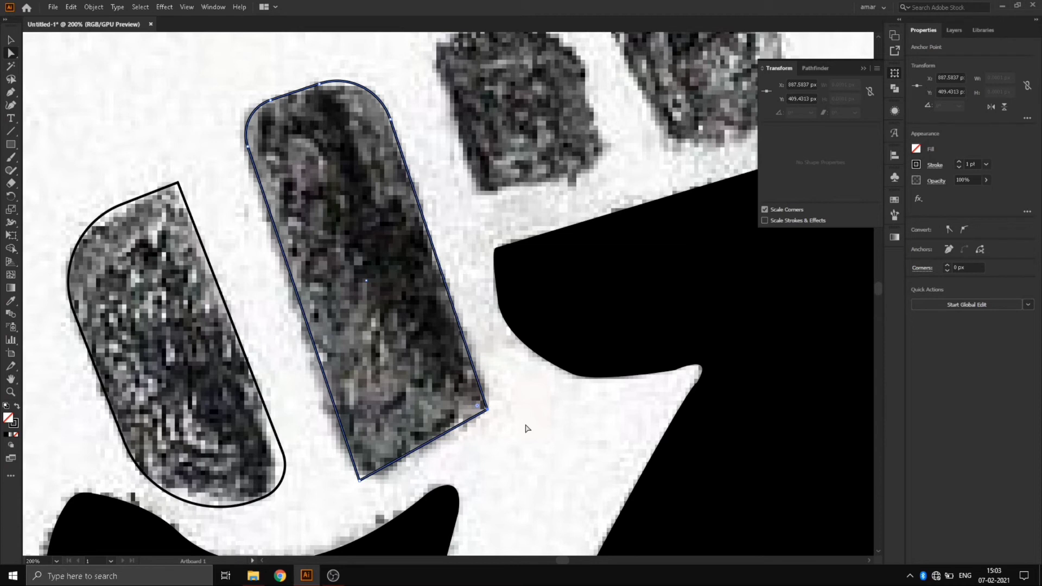
# Round the second finger's lower-right corner to about 12.8 px and its lower-left corner to about 7.1 px, then deselect.
pyautogui.moveTo(480, 407); pyautogui.dragTo(467, 401)
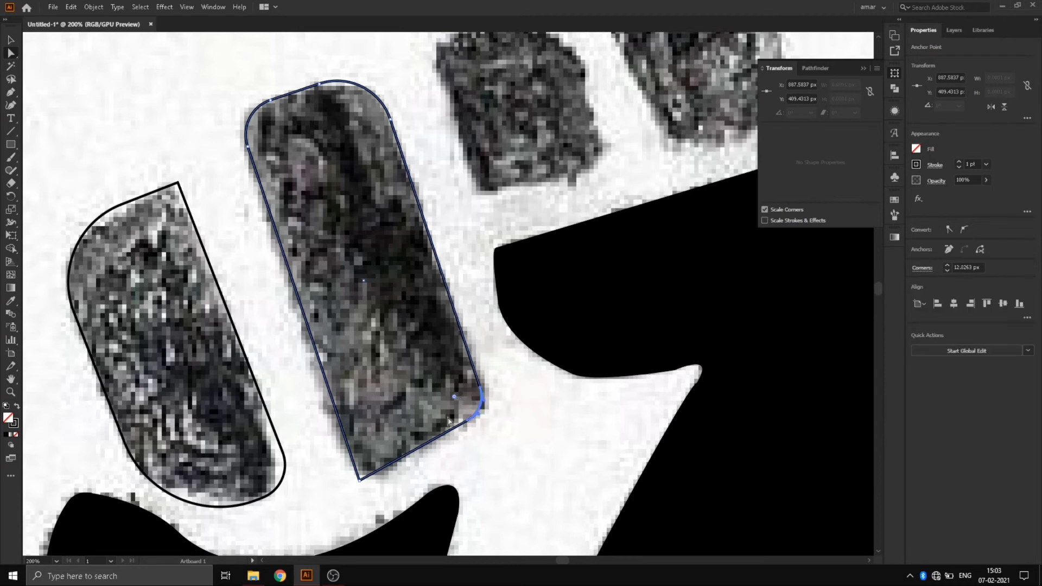
pyautogui.click(361, 481)
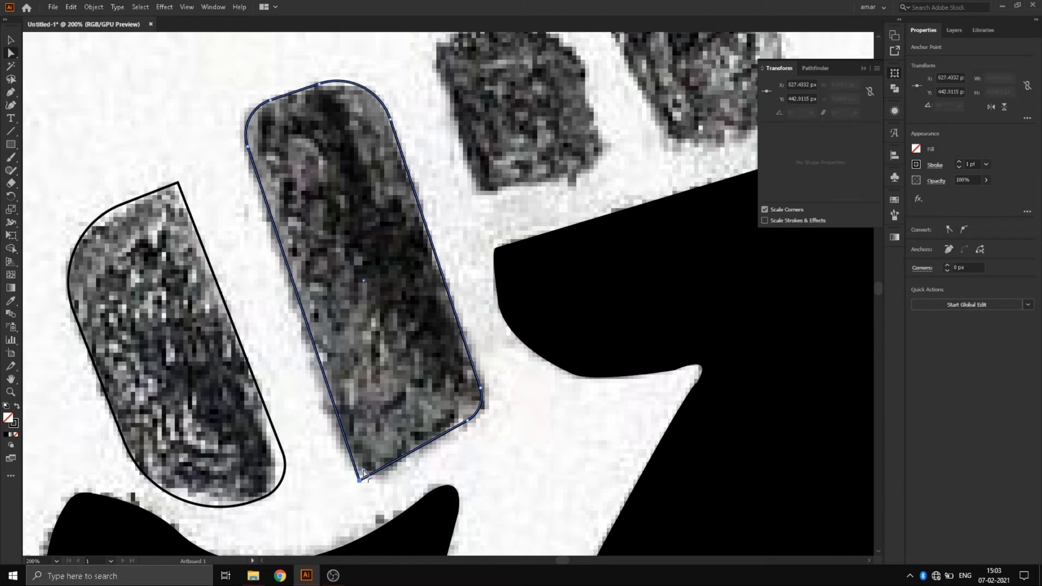
pyautogui.moveTo(363, 474); pyautogui.dragTo(368, 464)
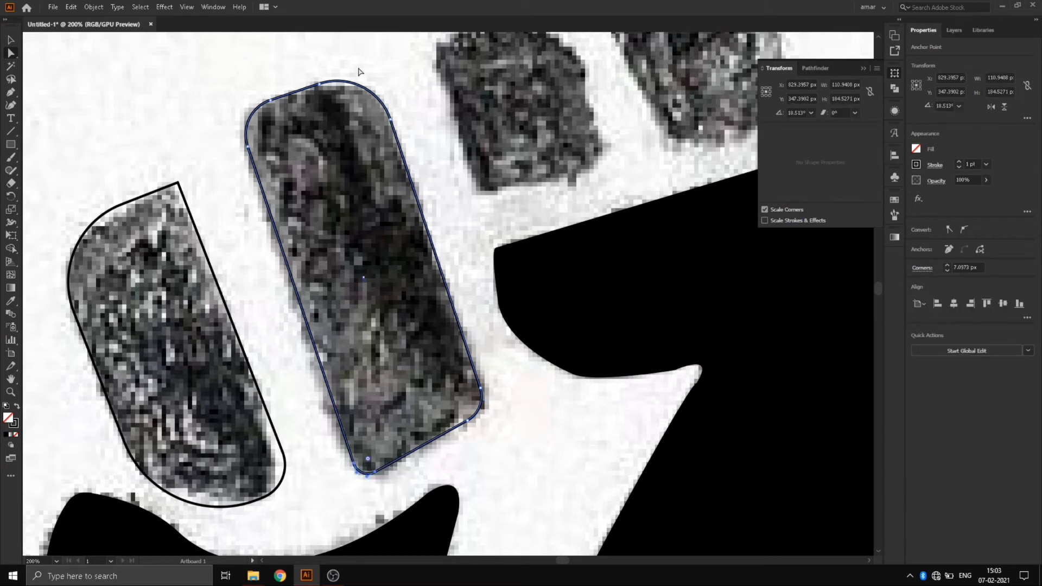
pyautogui.click(430, 147)
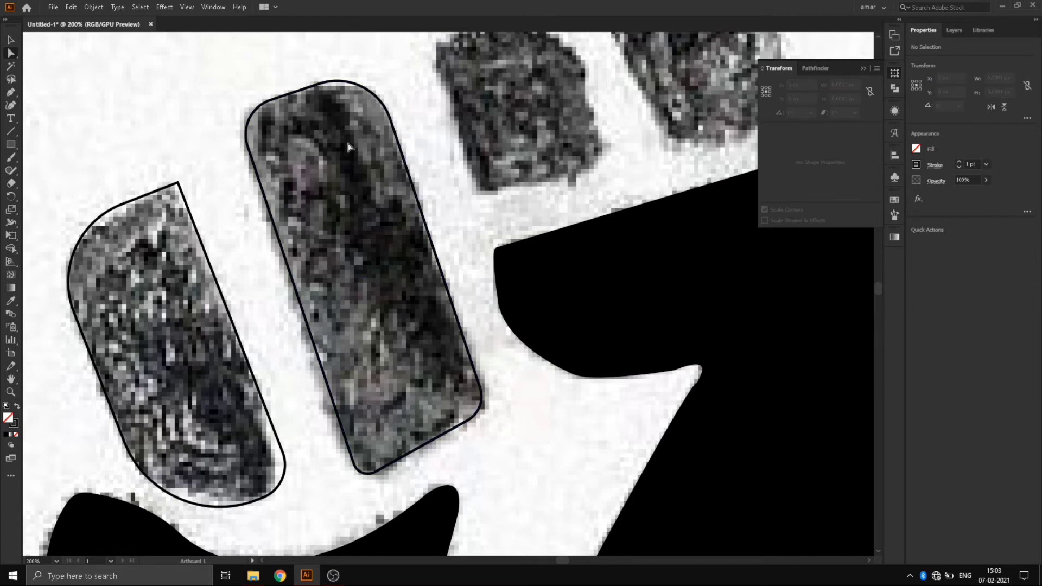
# Duplicate the first finger shape and place the copy over the third finger at about X 914.4 px, Y 279.0 px.
pyautogui.scroll(-2, 347, 147)
pyautogui.scroll(1, 404, 111)
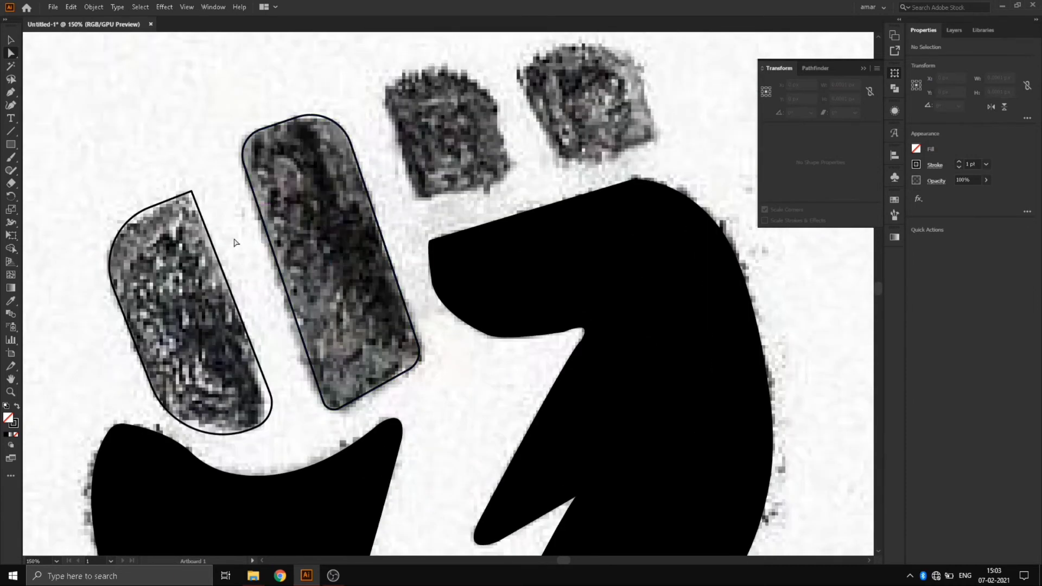
pyautogui.click(218, 262)
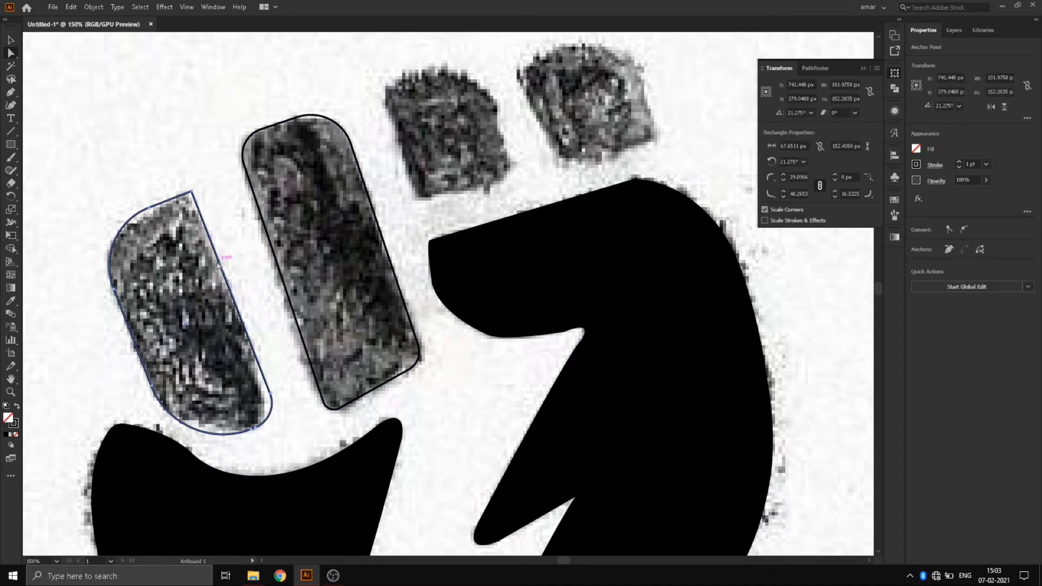
pyautogui.click(11, 40)
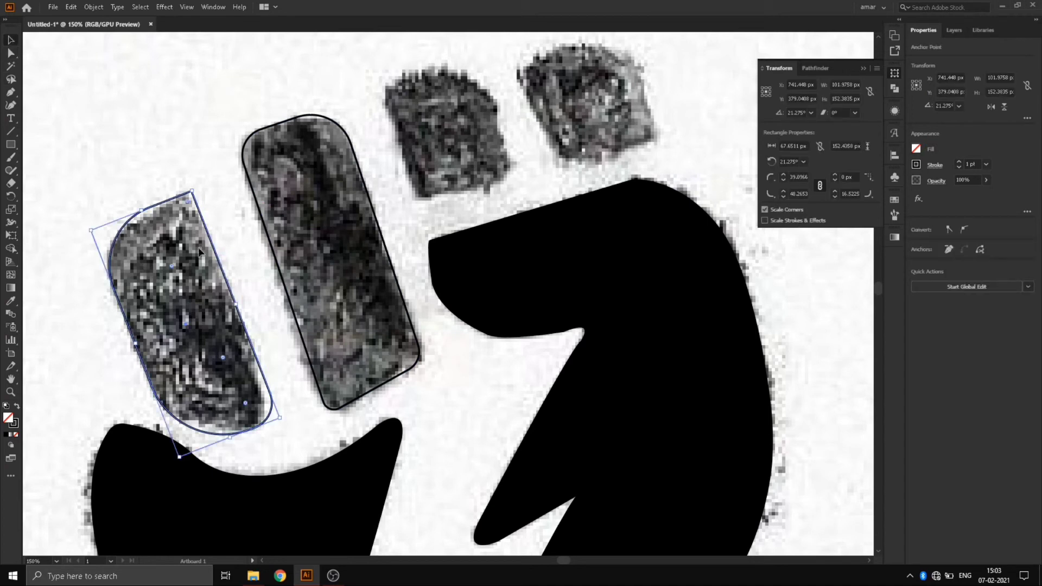
pyautogui.click(218, 239)
pyautogui.click(218, 240)
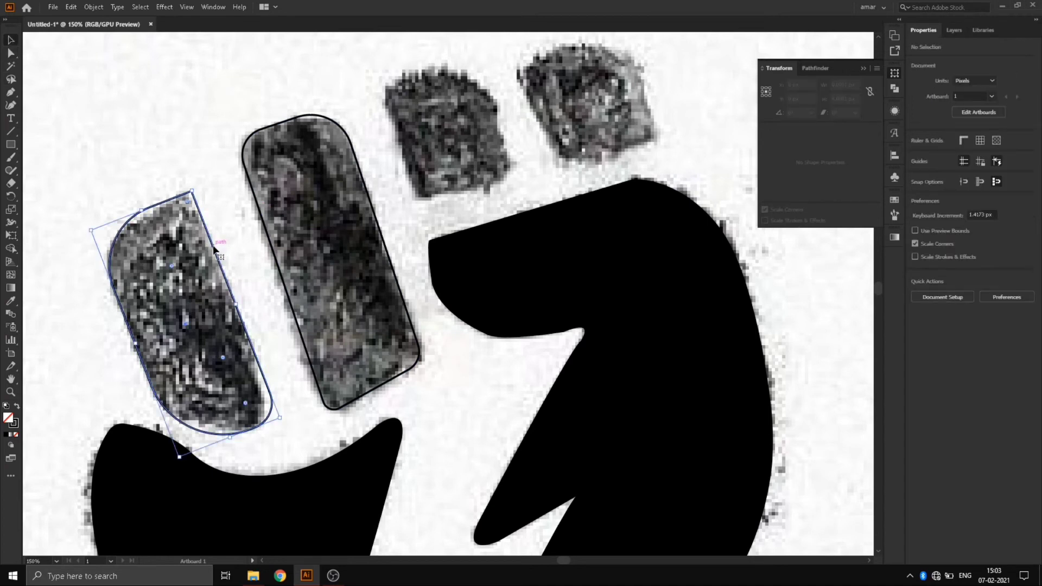
pyautogui.moveTo(217, 252); pyautogui.dragTo(490, 93)
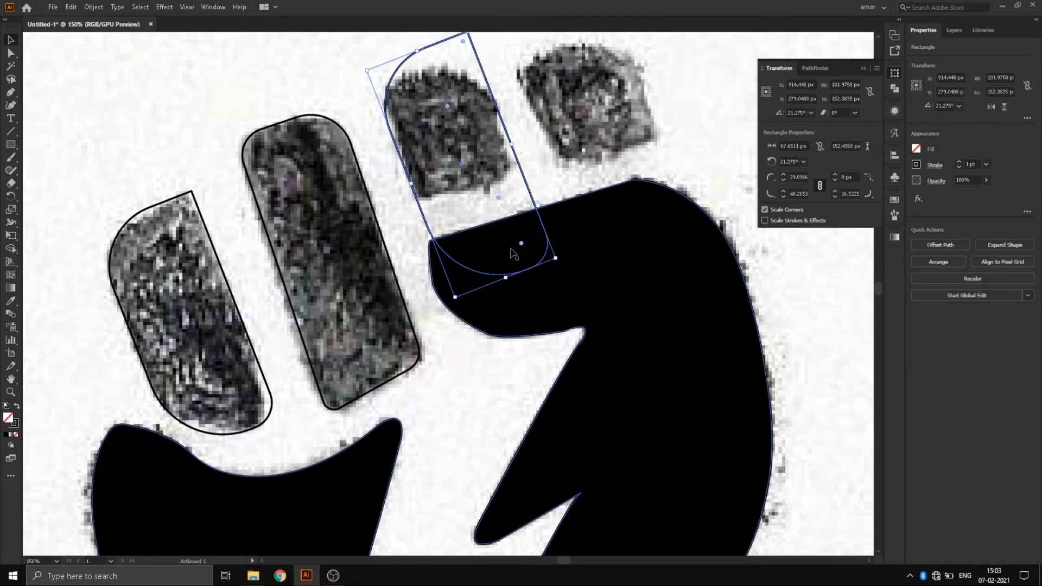
# Square off the copy's corners and fit it to the third finger at about 65.4 × 83.8 px, rotated to about 17.1°.
pyautogui.moveTo(499, 199); pyautogui.dragTo(456, 332)
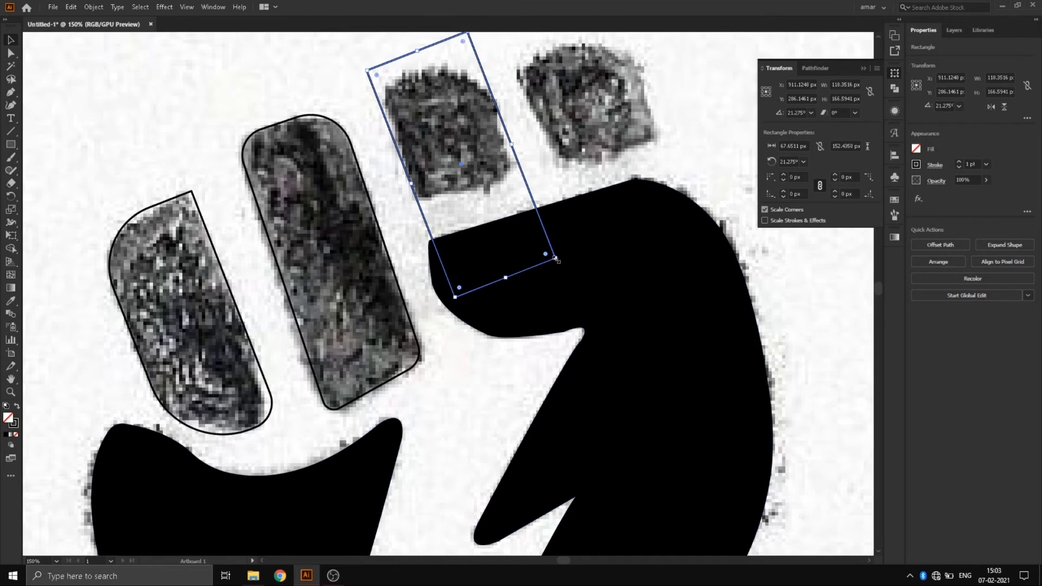
pyautogui.moveTo(556, 259); pyautogui.dragTo(472, 193)
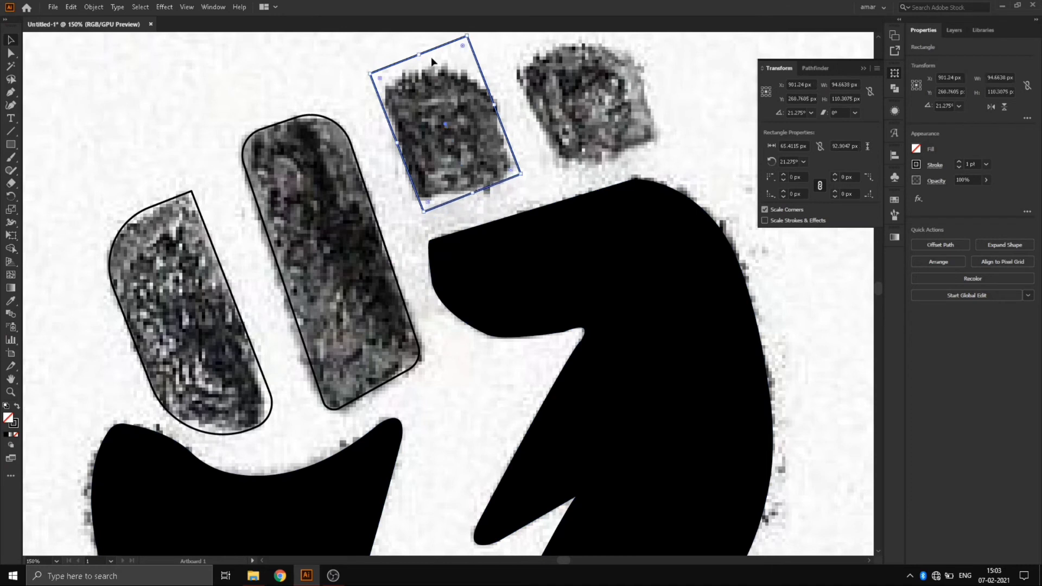
pyautogui.moveTo(421, 55); pyautogui.dragTo(431, 68)
pyautogui.click(17, 54)
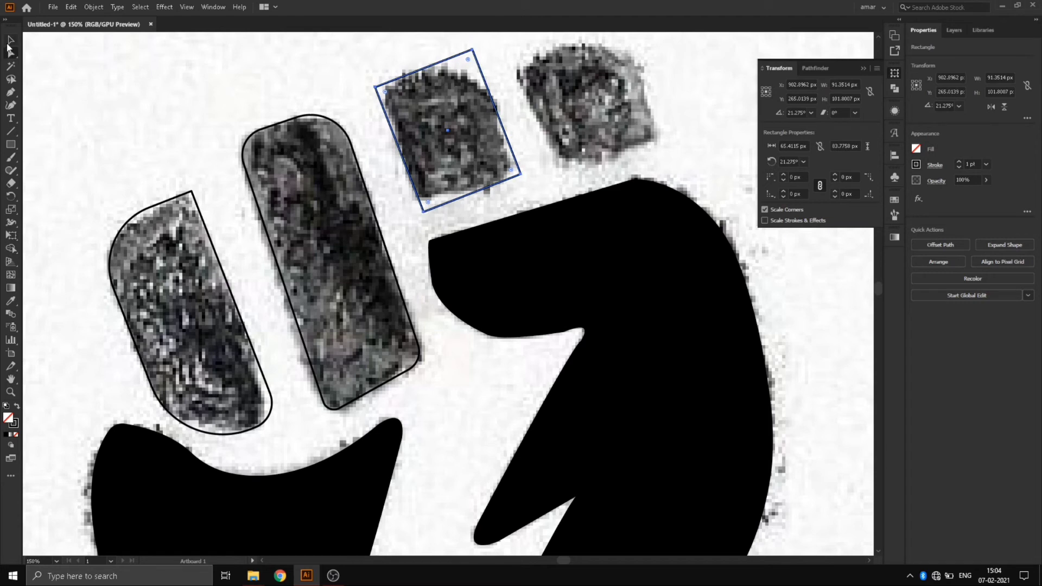
pyautogui.click(10, 41)
pyautogui.moveTo(473, 44); pyautogui.dragTo(481, 46)
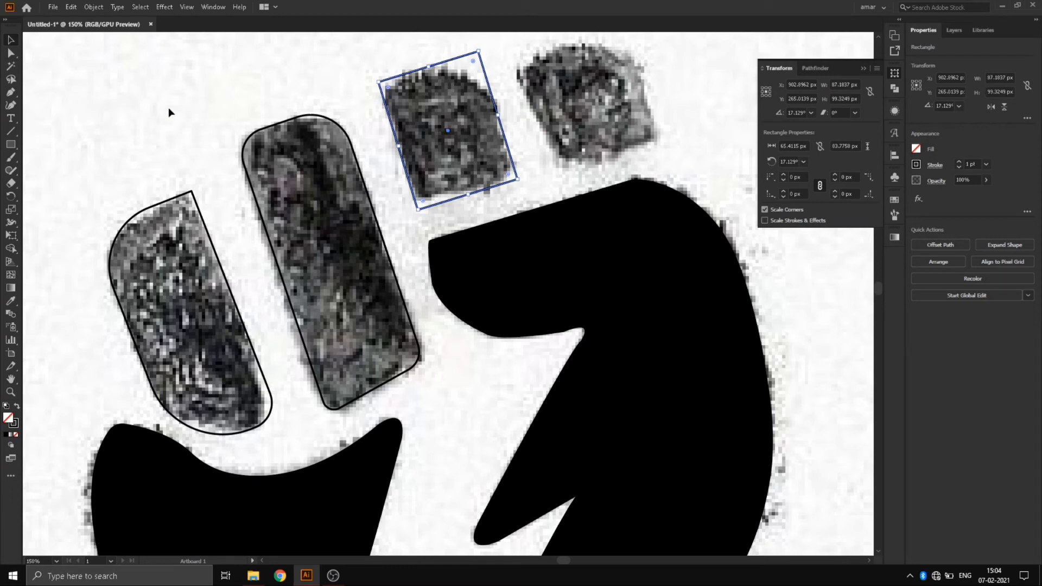
# Round the third finger's upper-right corner to about 41.9 px, upper-left to about 12.6 px and lower-right to about 11.5 px.
pyautogui.click(11, 54)
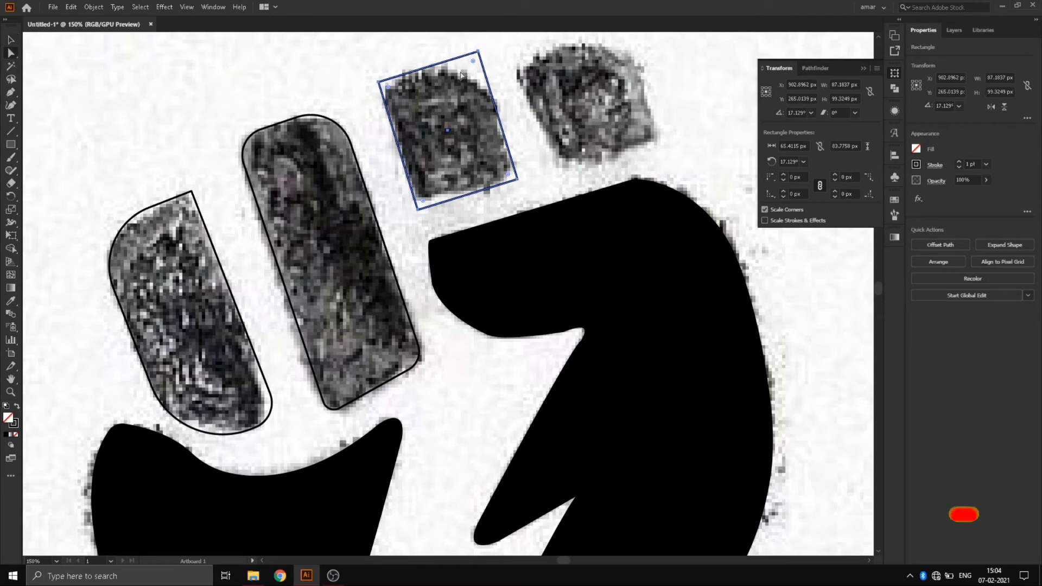
pyautogui.click(478, 51)
pyautogui.moveTo(473, 65); pyautogui.dragTo(477, 156)
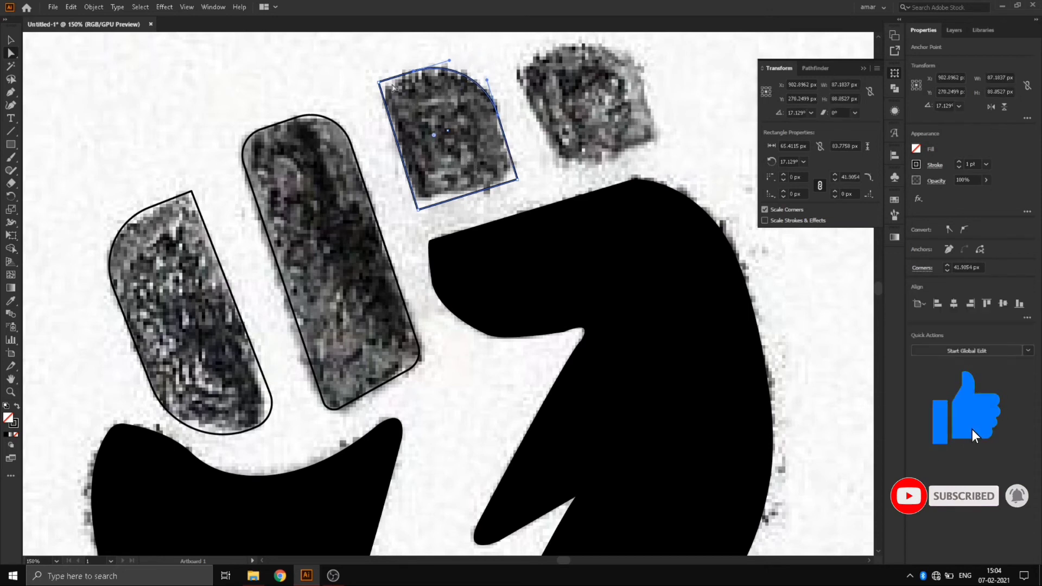
pyautogui.click(380, 81)
pyautogui.moveTo(387, 88); pyautogui.dragTo(402, 102)
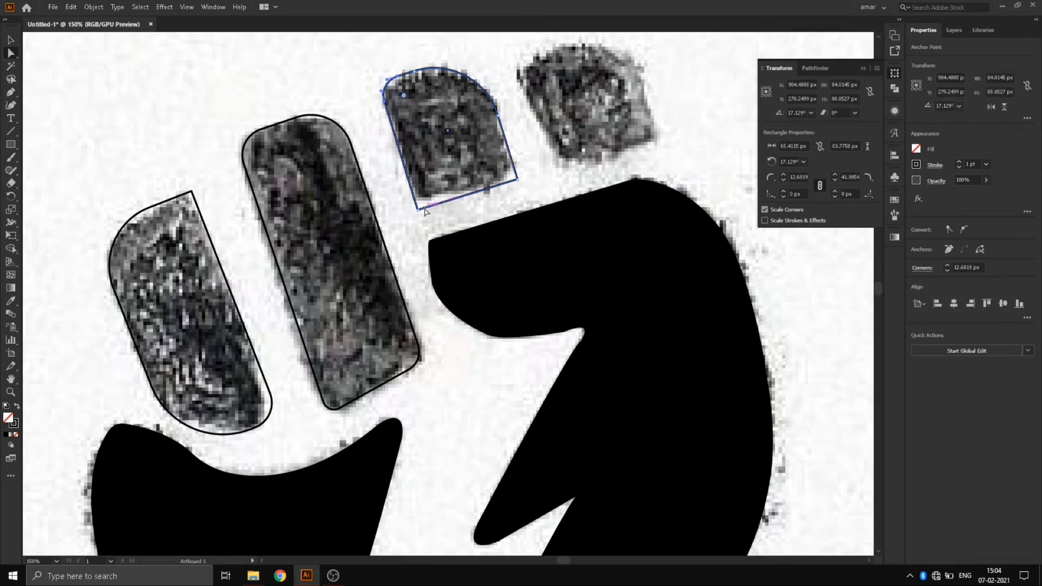
pyautogui.click(514, 180)
pyautogui.moveTo(510, 177); pyautogui.dragTo(498, 165)
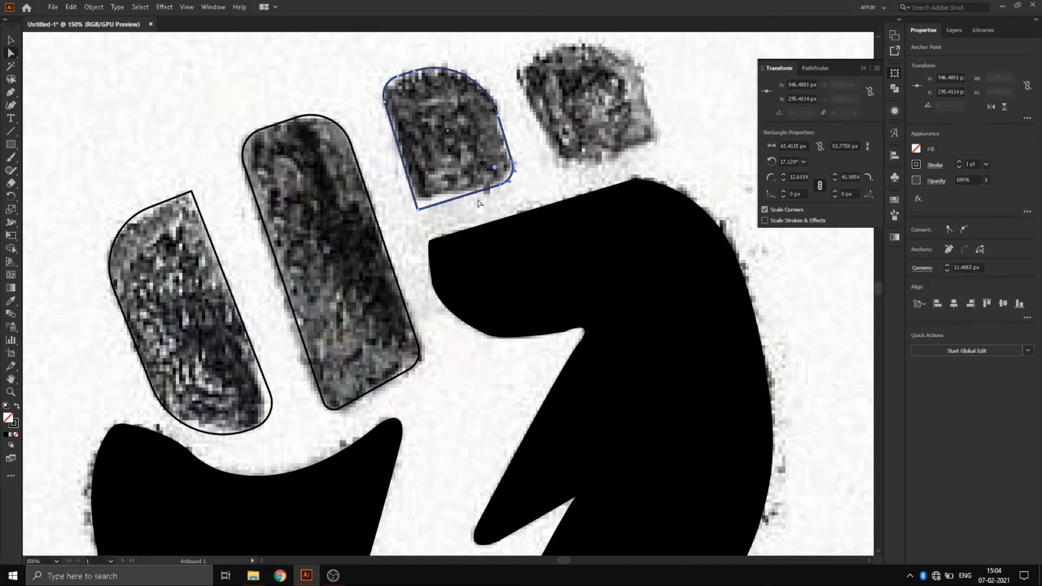
# Nudge the third finger's lower-left anchor up to about Y 308.7 px and deselect it.
pyautogui.click(418, 213)
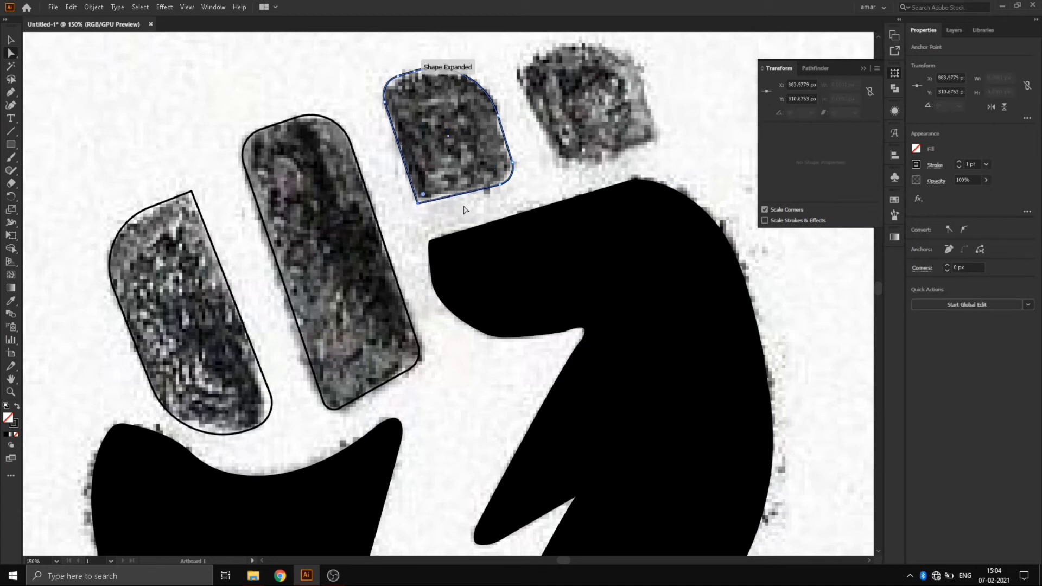
pyautogui.press('Up')
pyautogui.press('Up')
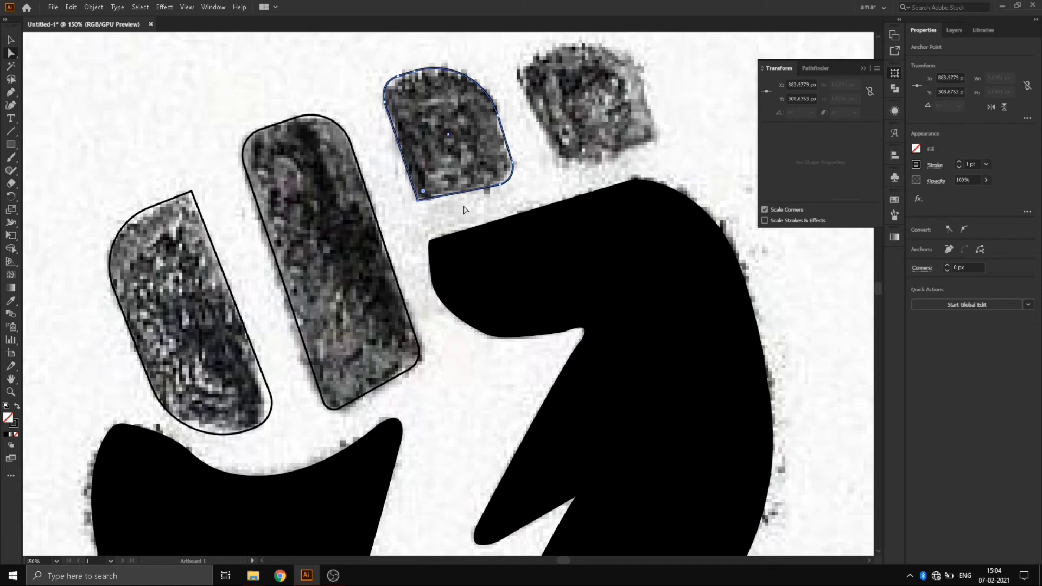
pyautogui.click(354, 73)
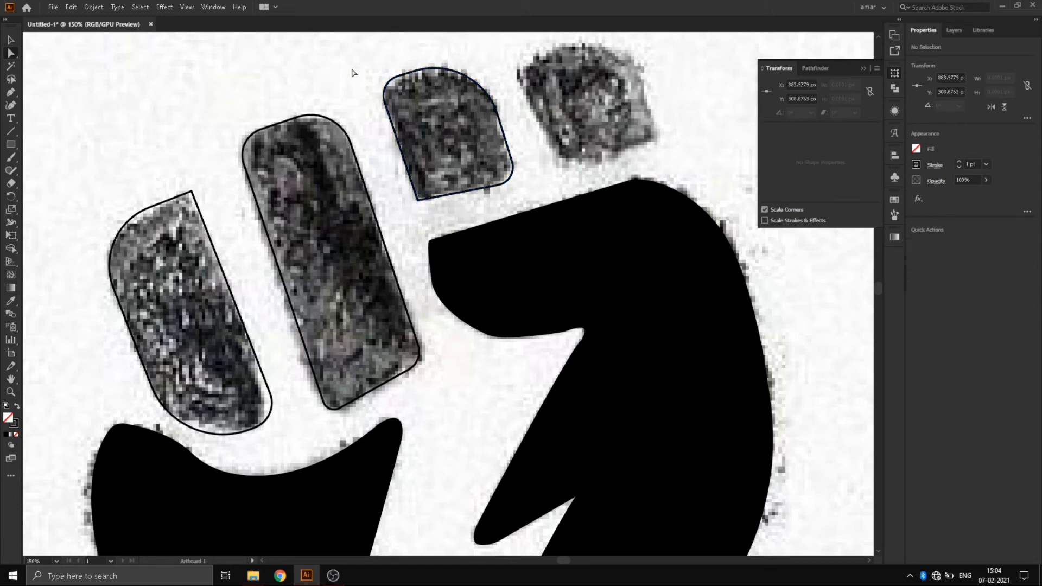
# Duplicate the third finger shape onto the fourth finger of the sketch and rotate the copy to about 25.1°.
pyautogui.click(510, 153)
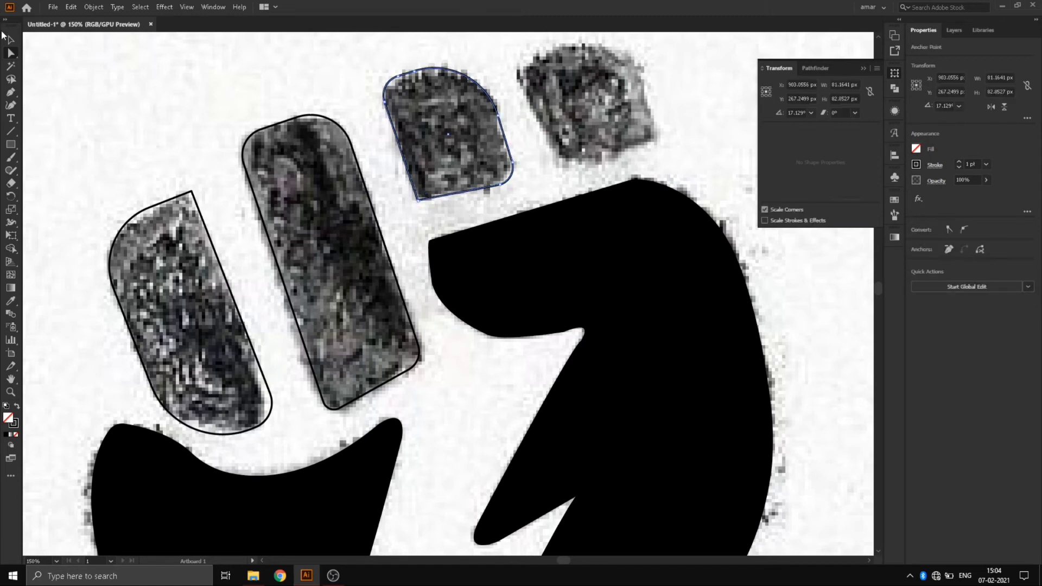
pyautogui.press('v')
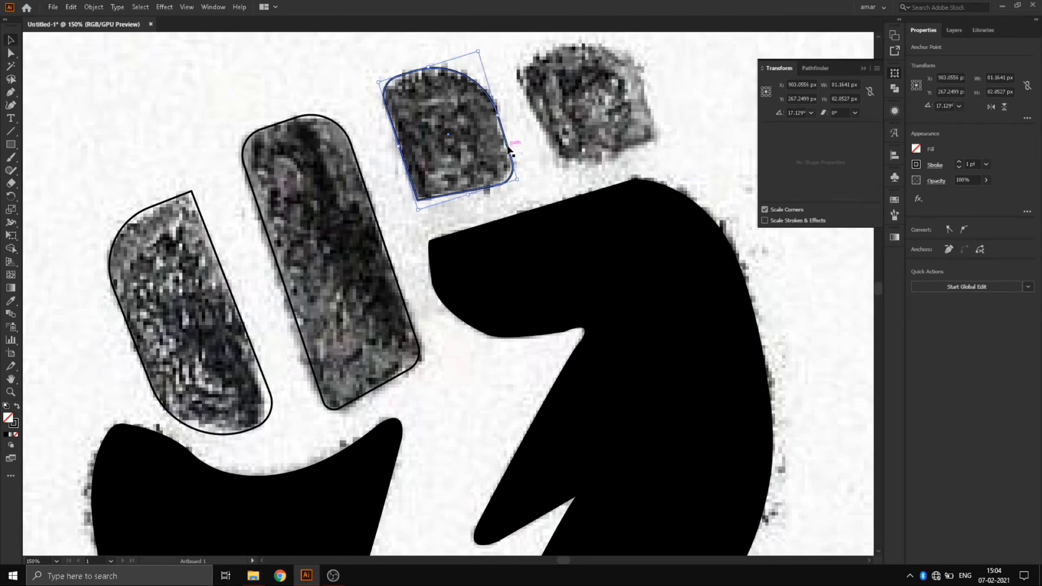
pyautogui.click(386, 57)
pyautogui.click(470, 107)
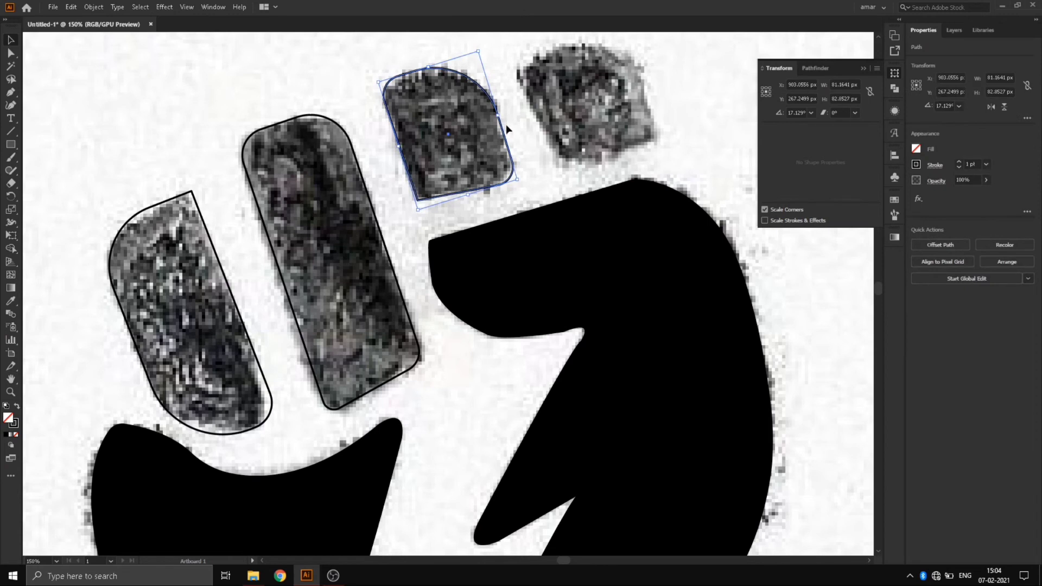
pyautogui.moveTo(508, 139); pyautogui.dragTo(649, 108)
pyautogui.hotkey('alt', 'shift')
pyautogui.moveTo(666, 148); pyautogui.dragTo(650, 111)
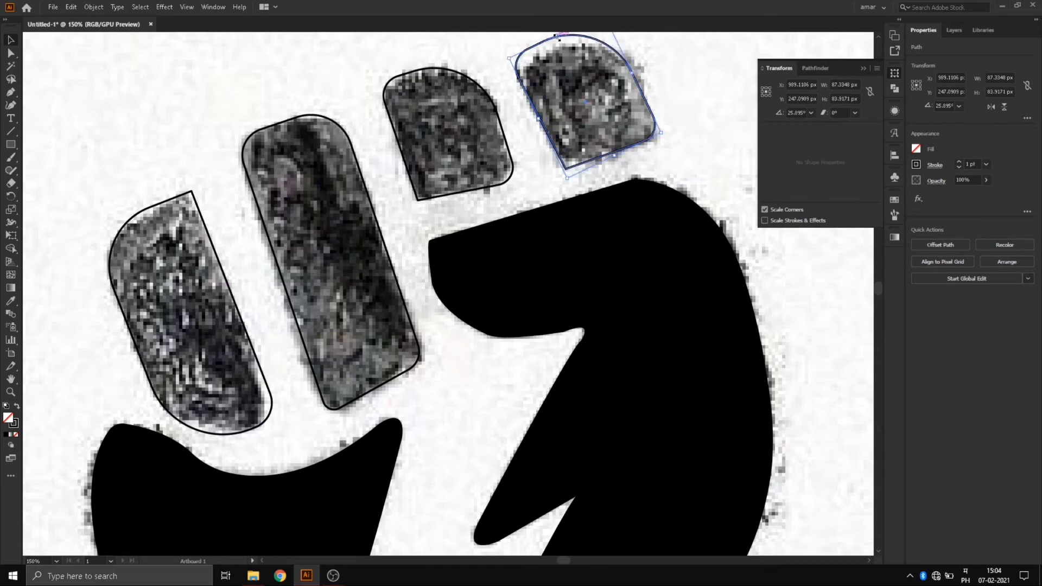
# Adjust the fourth finger's height and width to the sketch and move it down to about X 992.2 px, Y 252.1 px.
pyautogui.moveTo(559, 38); pyautogui.dragTo(561, 44)
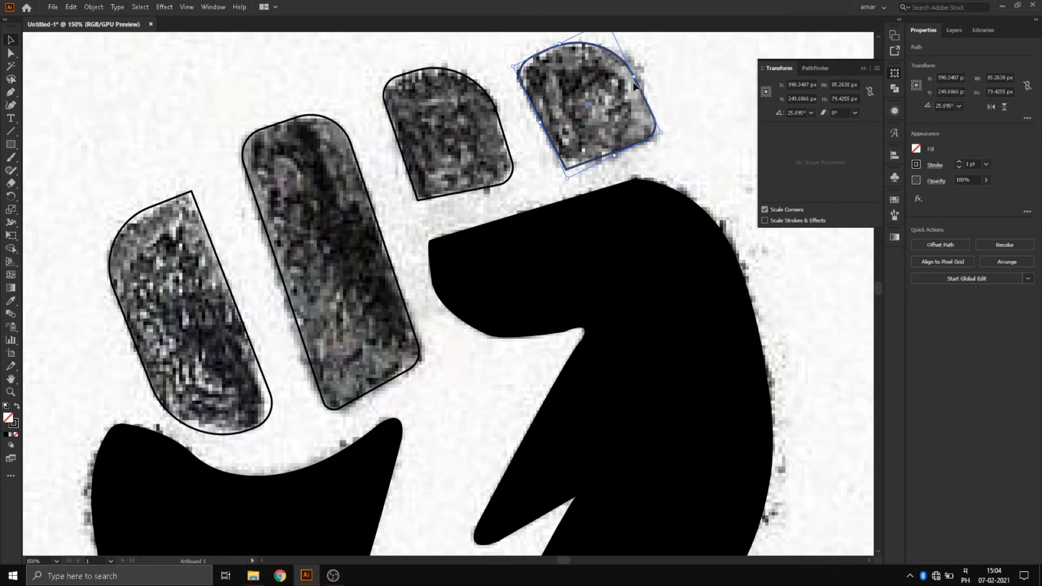
pyautogui.moveTo(634, 84); pyautogui.dragTo(638, 83)
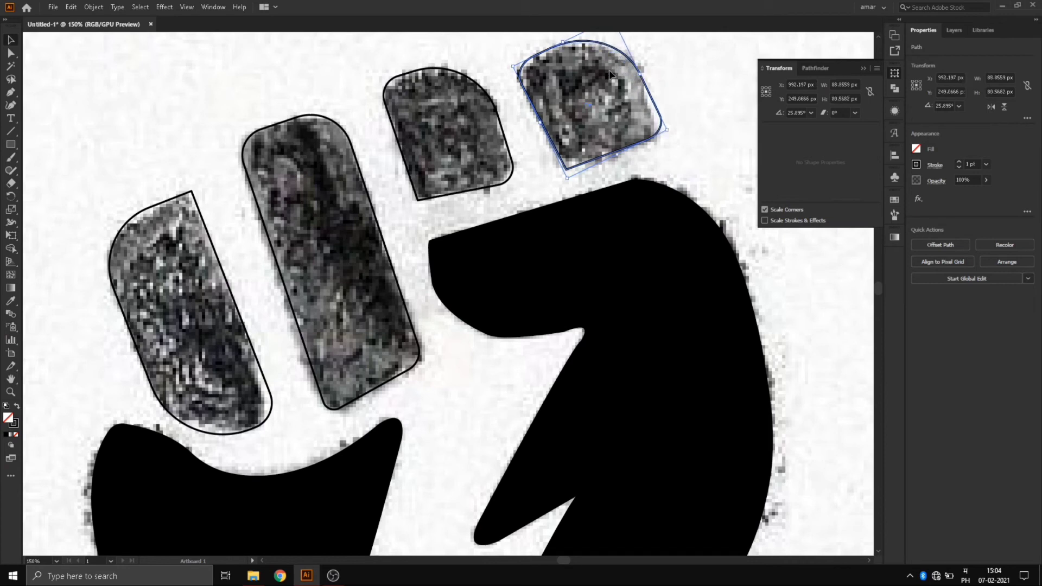
pyautogui.scroll(-2, 585, 80)
pyautogui.scroll(3, 579, 100)
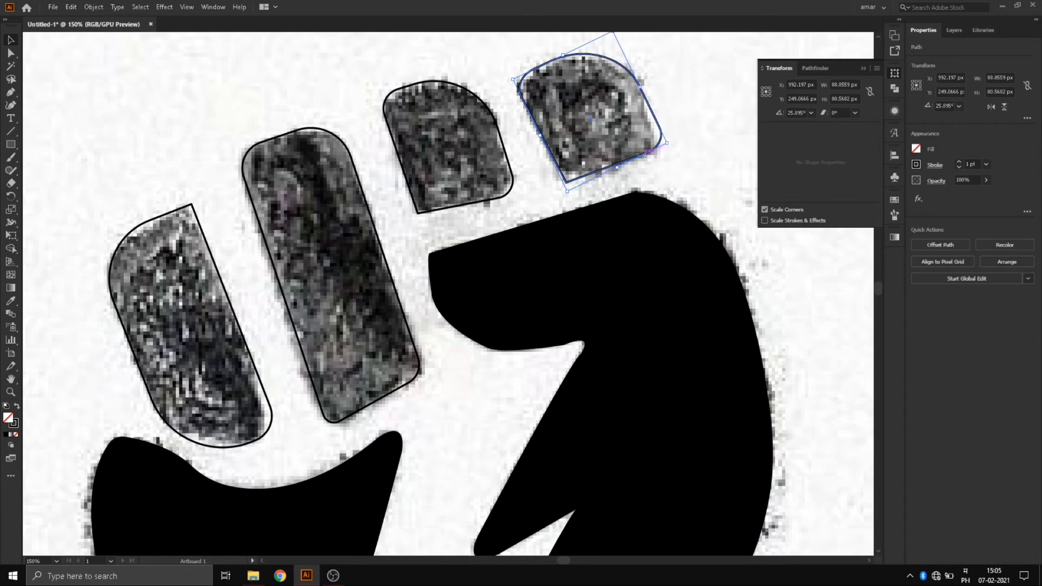
pyautogui.moveTo(643, 159); pyautogui.dragTo(643, 161)
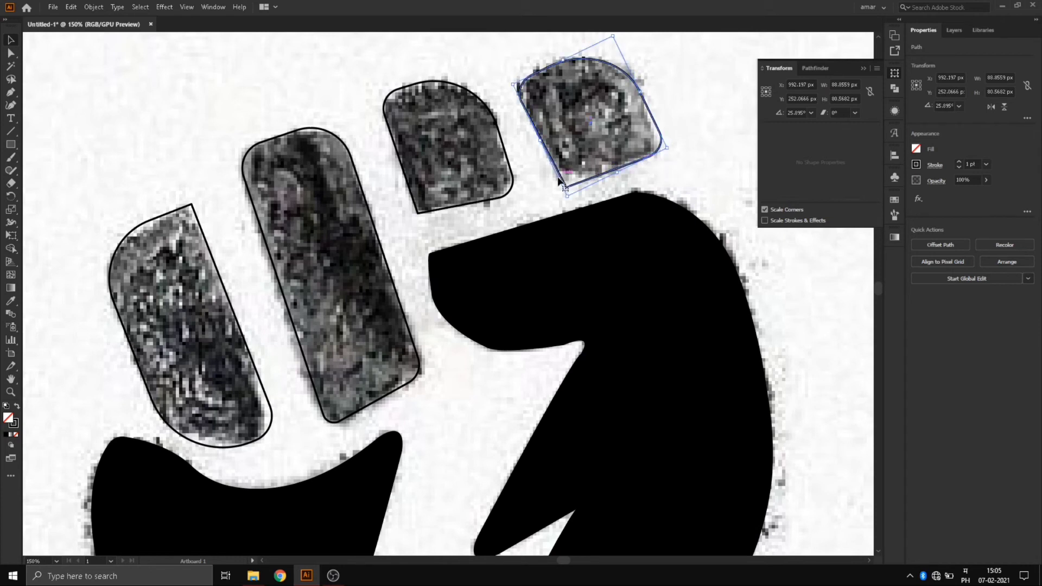
pyautogui.click(11, 53)
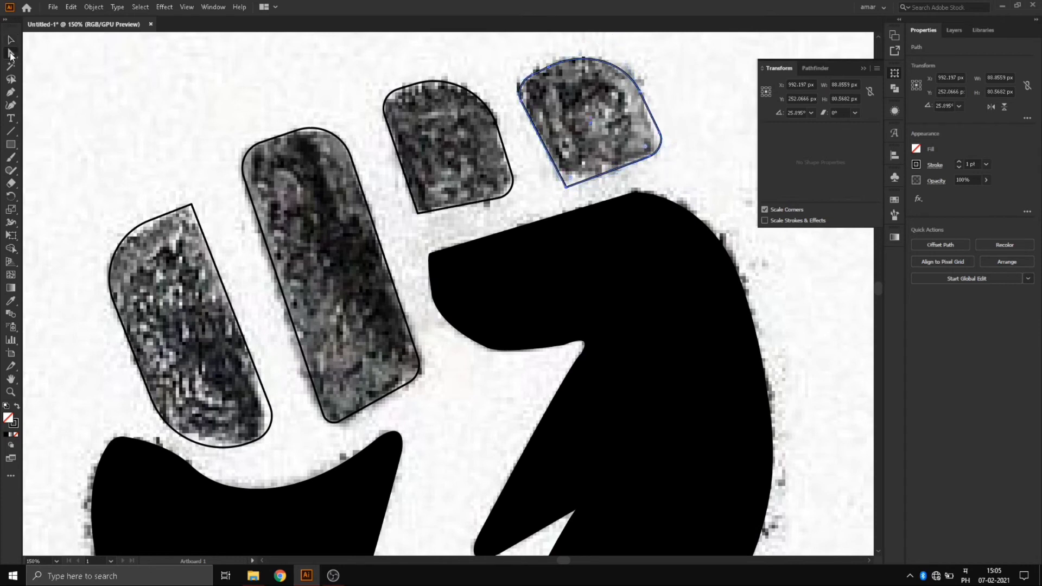
pyautogui.moveTo(646, 146); pyautogui.dragTo(671, 173)
pyautogui.click(655, 162)
pyautogui.click(656, 155)
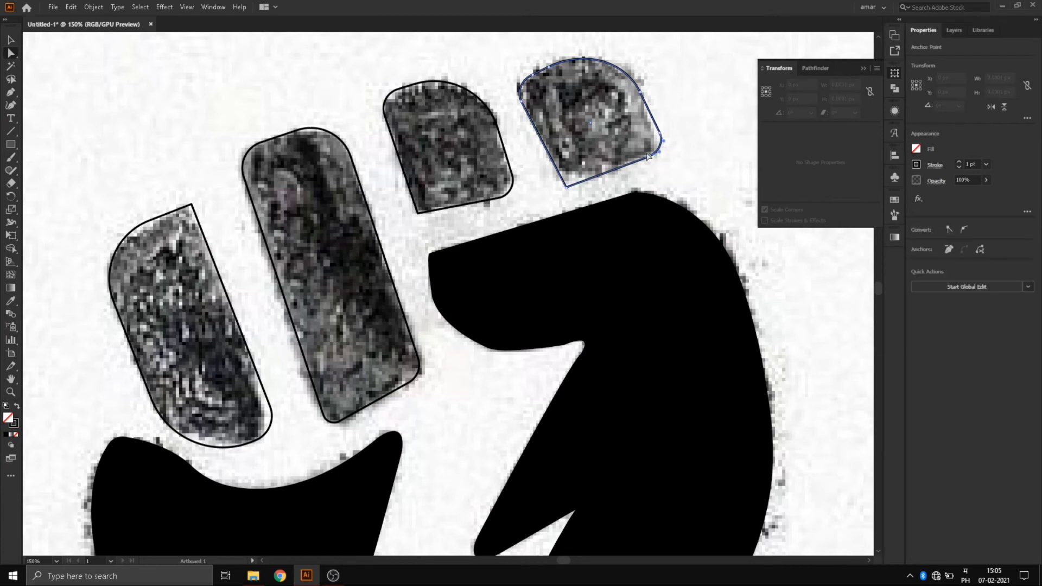
pyautogui.moveTo(691, 118); pyautogui.dragTo(619, 138)
pyautogui.click(594, 181)
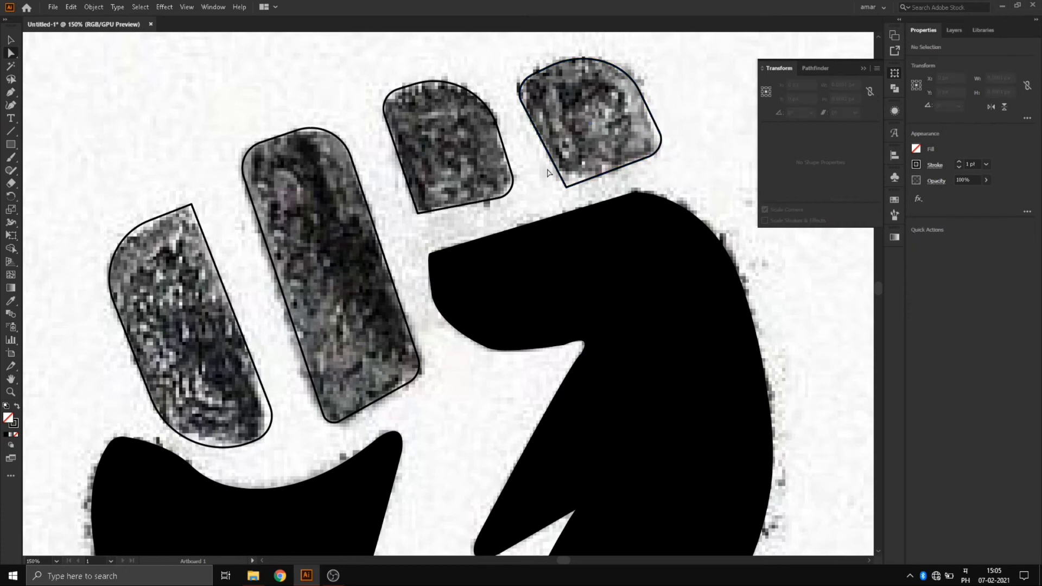
pyautogui.moveTo(594, 204); pyautogui.dragTo(588, 164)
pyautogui.click(676, 102)
# Select all four finger shapes together and fill them with black.
pyautogui.scroll(-3, 459, 127)
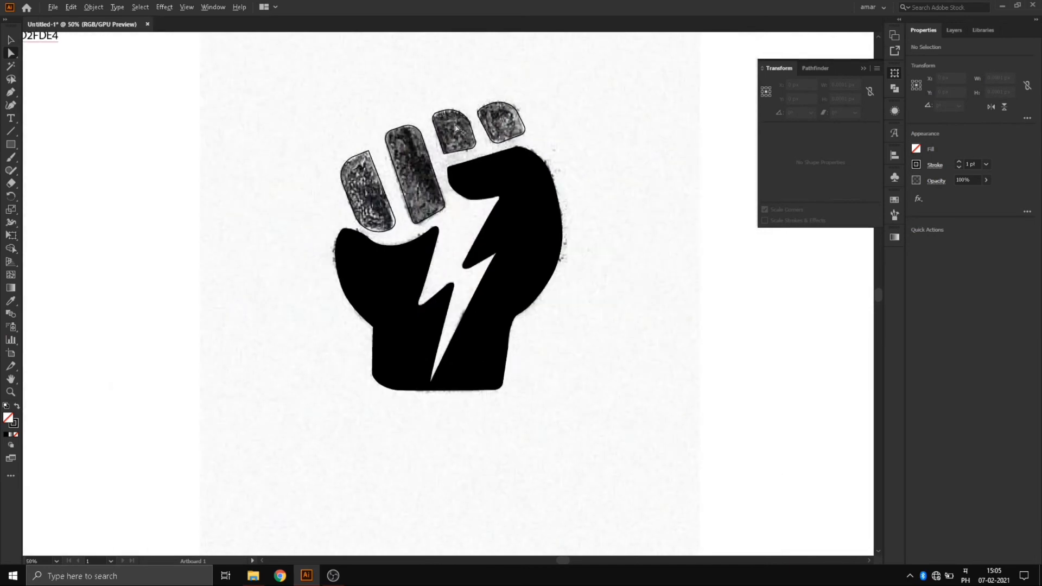
pyautogui.click(9, 40)
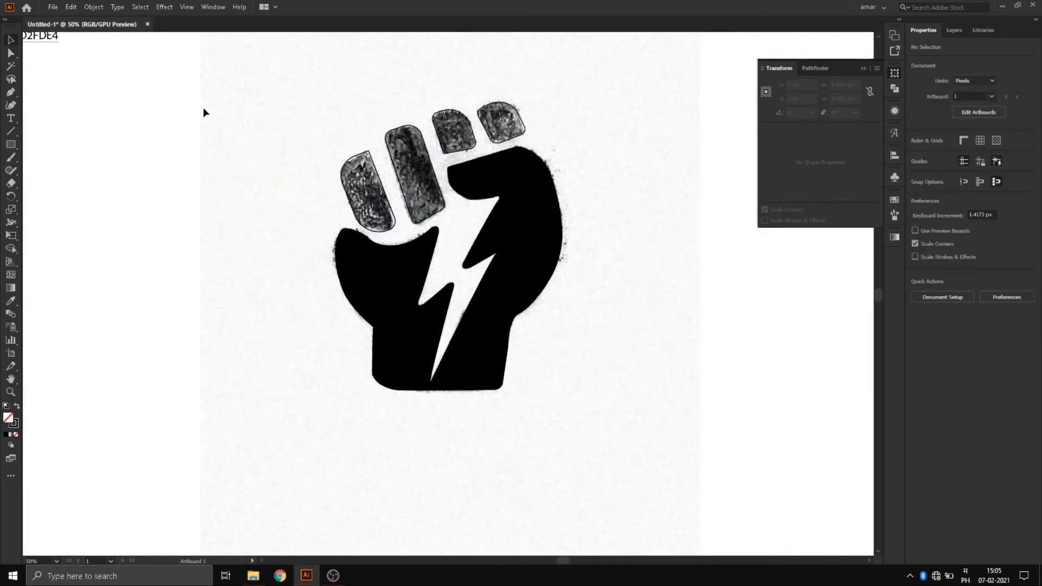
pyautogui.moveTo(245, 94); pyautogui.dragTo(610, 129)
pyautogui.moveTo(313, 149); pyautogui.dragTo(376, 122)
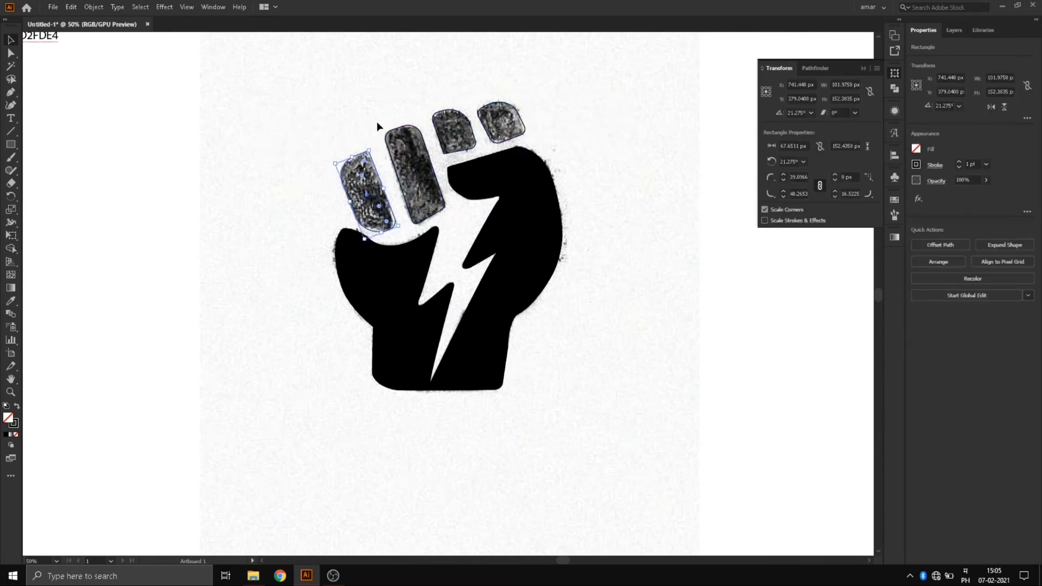
pyautogui.keyDown('shift'); pyautogui.click(419, 158); pyautogui.keyUp('shift')
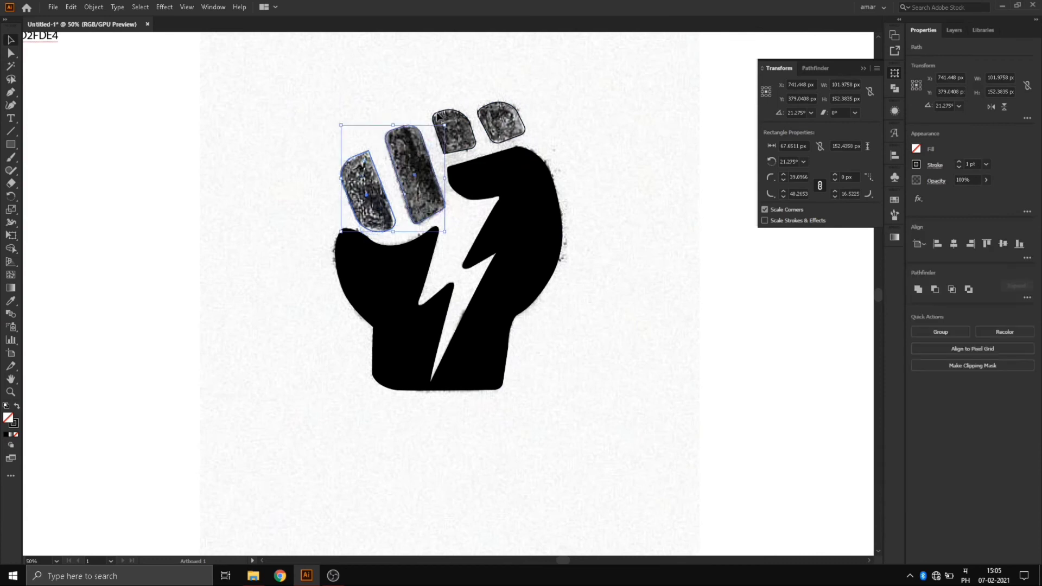
pyautogui.keyDown('shift'); pyautogui.click(465, 139); pyautogui.keyUp('shift')
pyautogui.keyDown('shift'); pyautogui.click(512, 126); pyautogui.keyUp('shift')
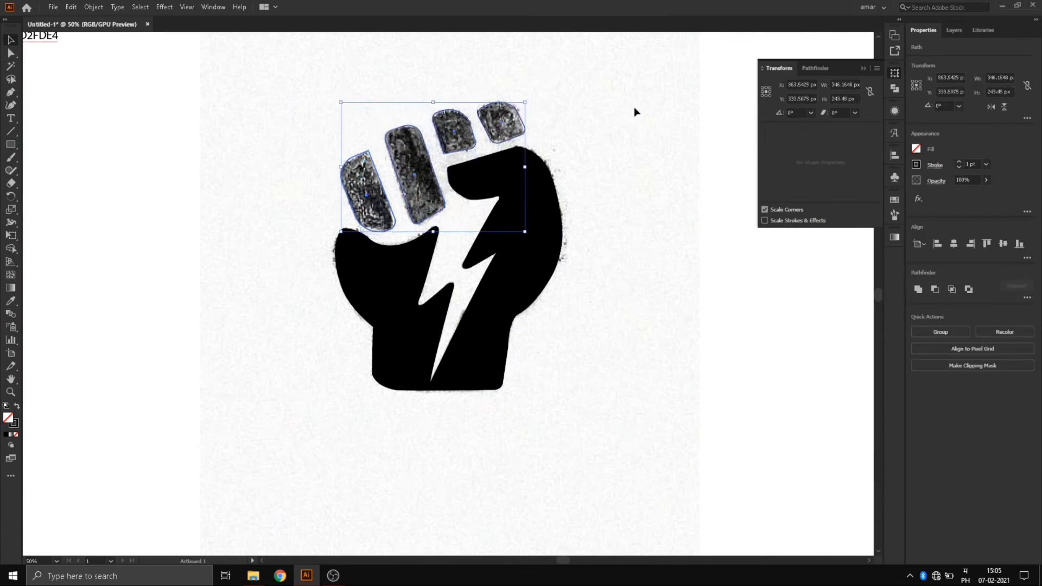
pyautogui.click(863, 68)
pyautogui.click(915, 151)
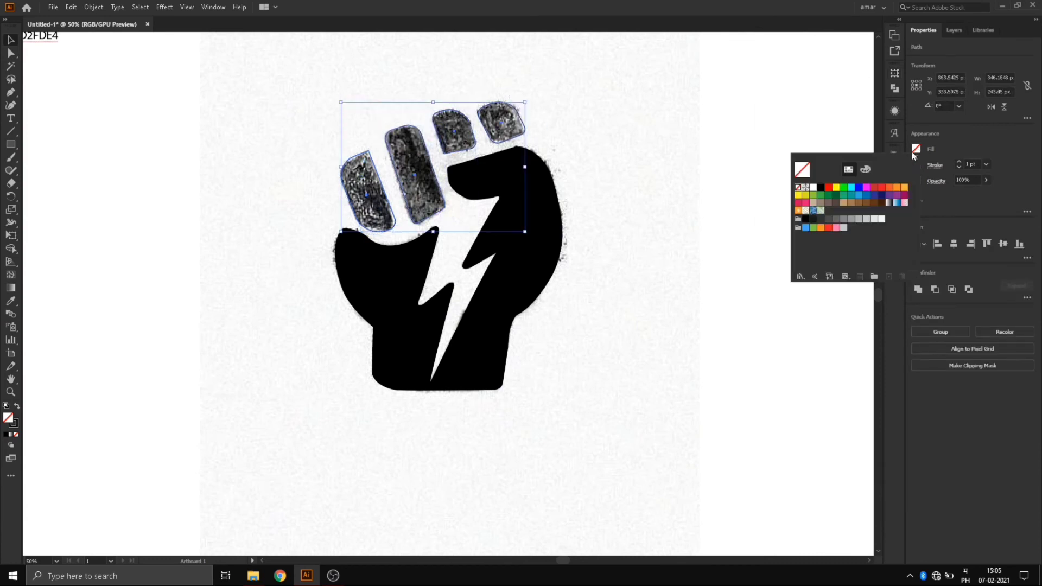
pyautogui.click(820, 188)
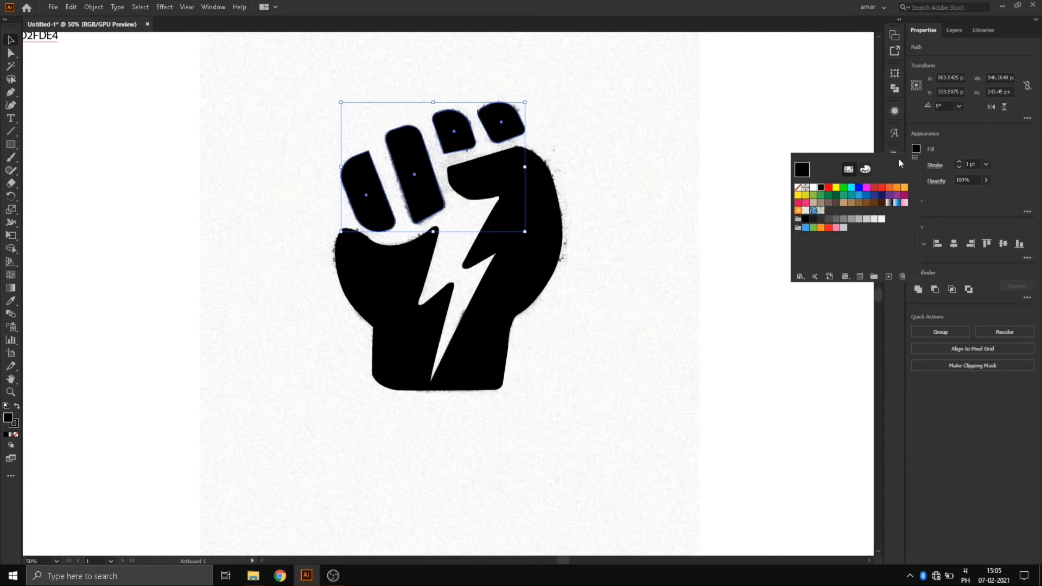
# Remove the stroke from the four finger shapes and deselect them.
pyautogui.click(916, 165)
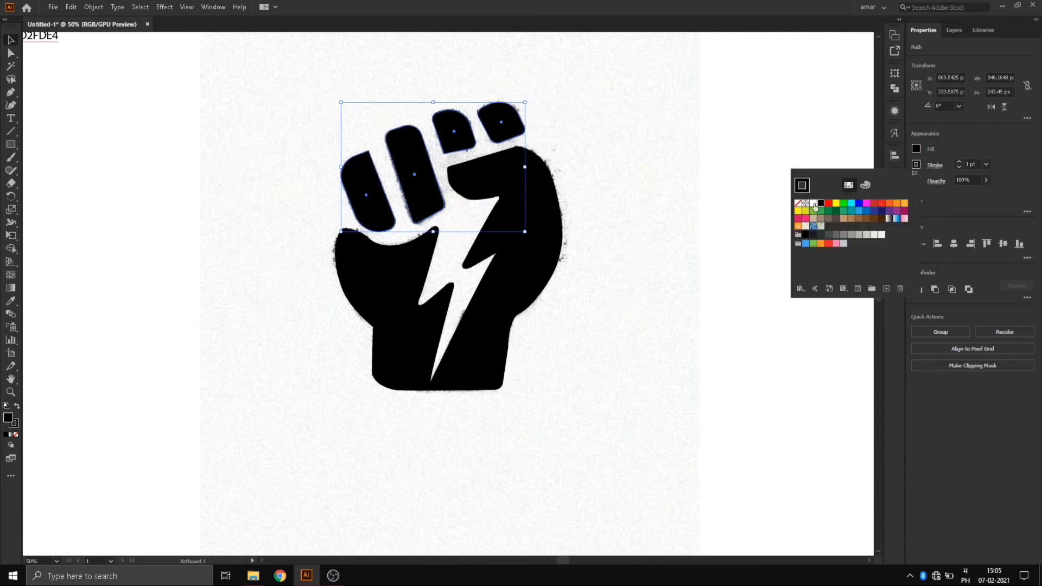
pyautogui.click(798, 204)
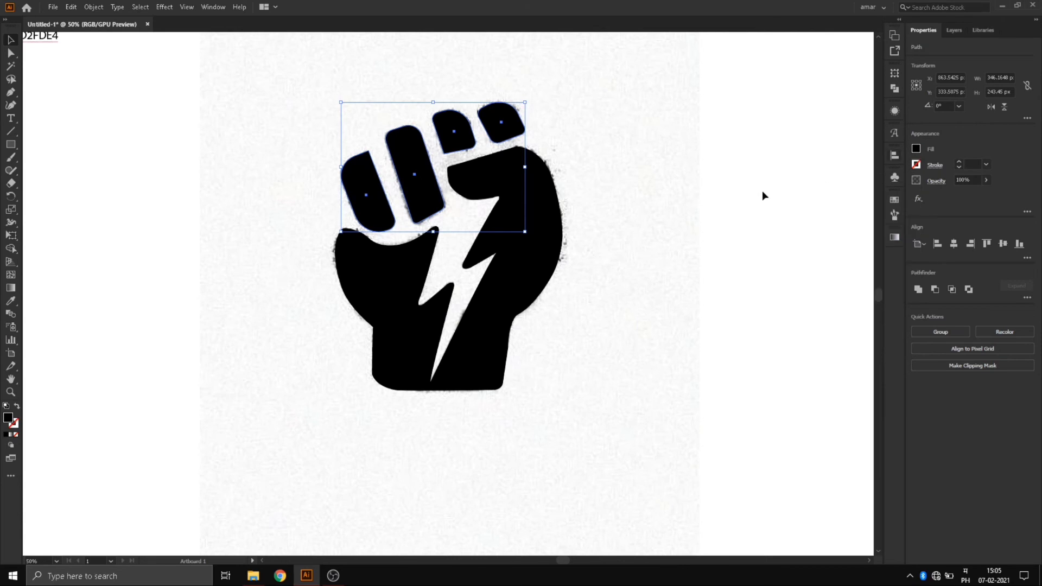
pyautogui.click(368, 252)
pyautogui.scroll(-1, 367, 251)
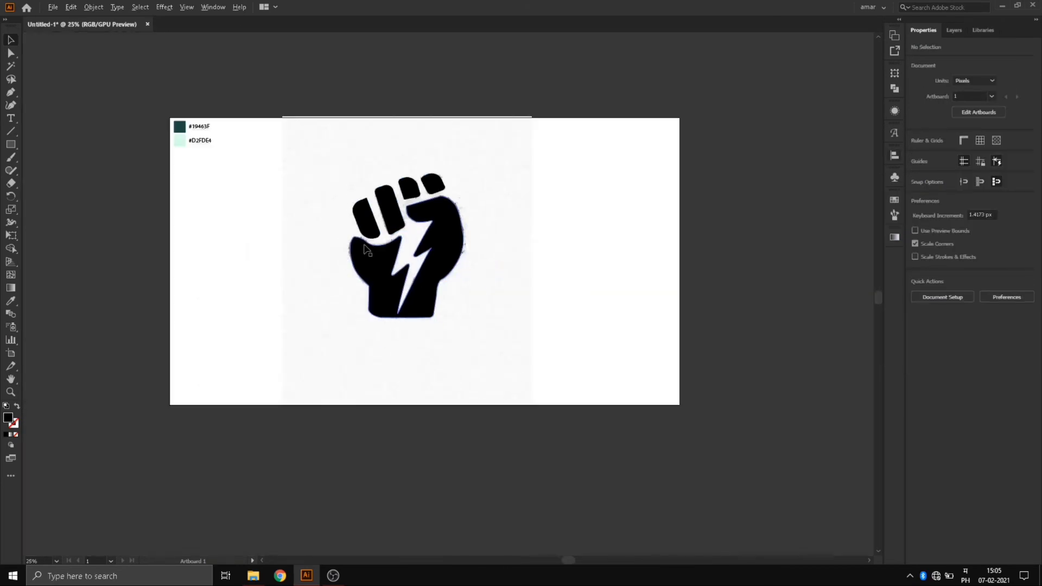
pyautogui.scroll(1, 375, 157)
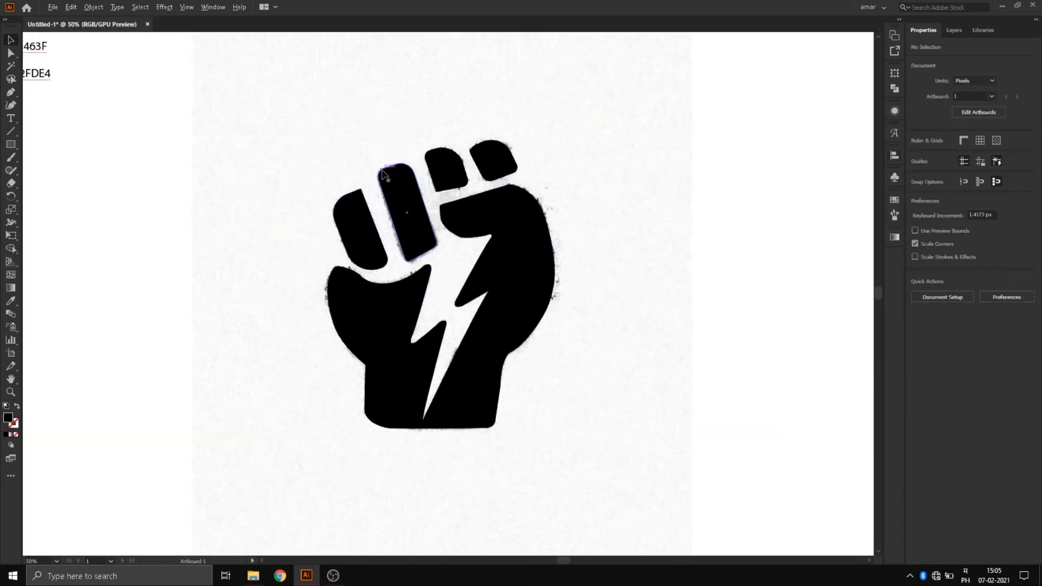
pyautogui.scroll(-1, 375, 145)
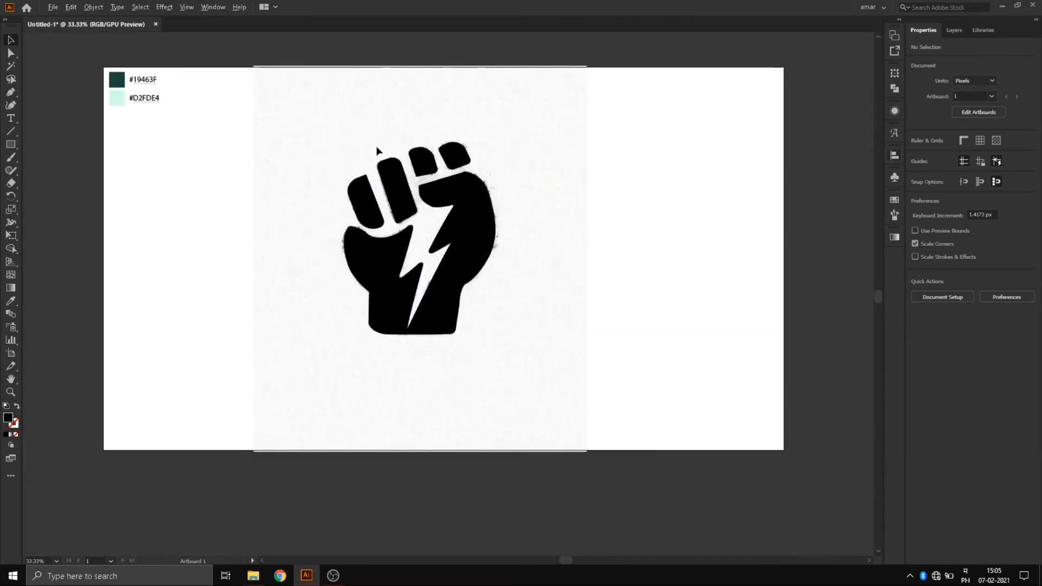
pyautogui.scroll(3, 376, 147)
pyautogui.scroll(-1, 377, 150)
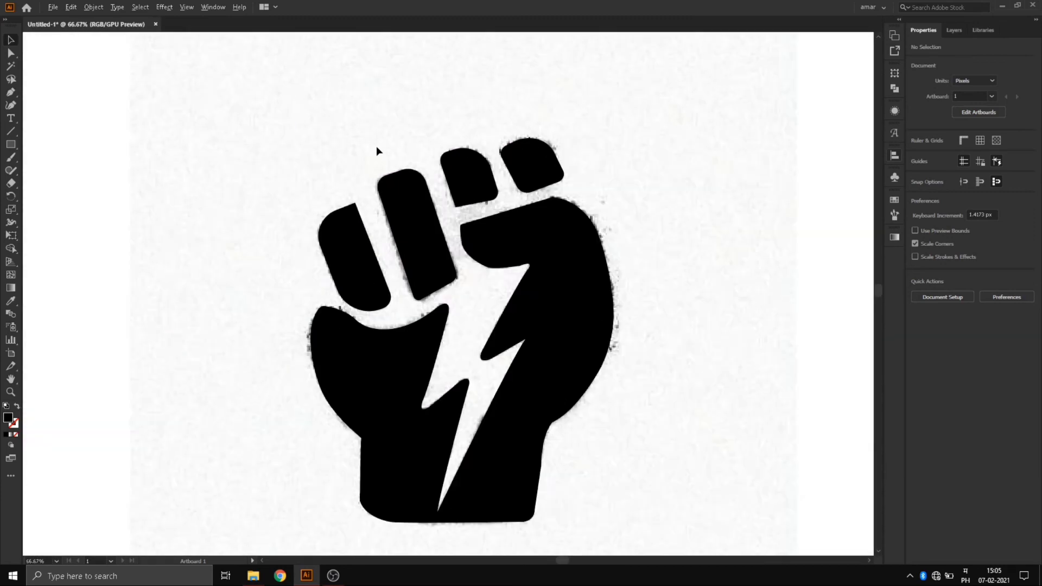
# Draw a horizontal guide line about 385 px long just above the first two fingers with the Line Segment tool.
pyautogui.click(9, 132)
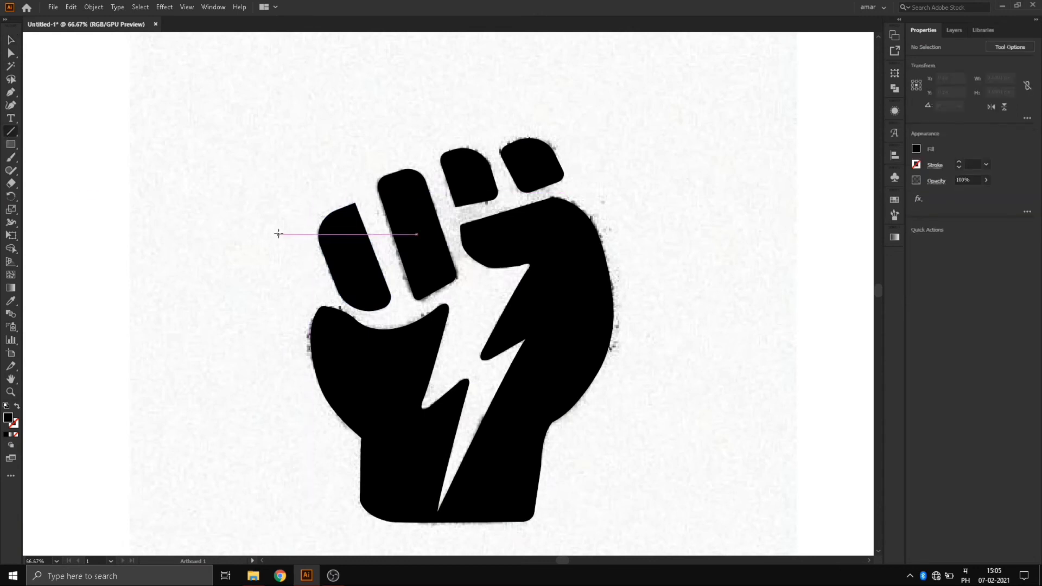
pyautogui.click(131, 156)
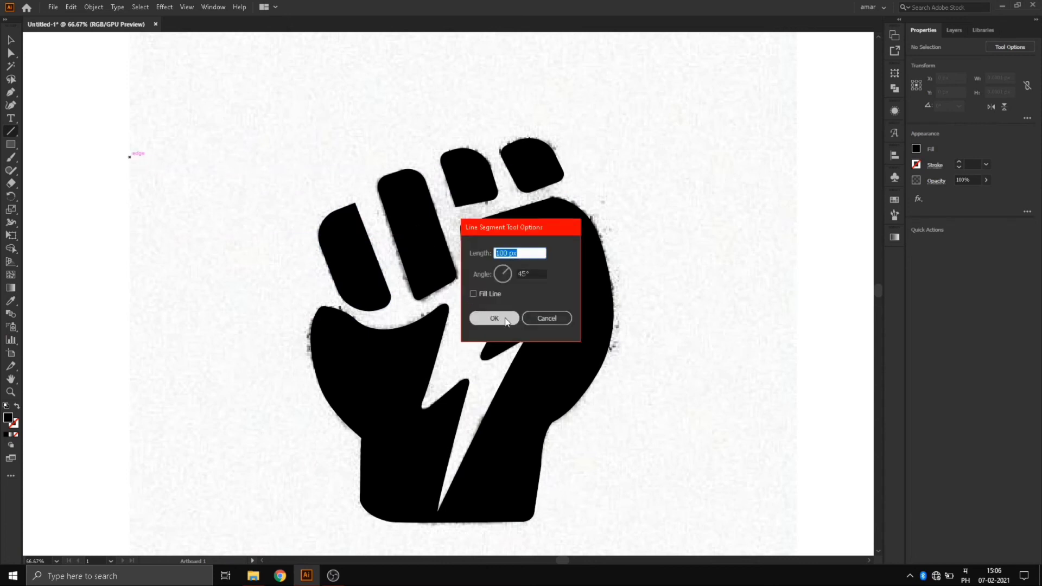
pyautogui.click(544, 320)
pyautogui.moveTo(120, 148); pyautogui.dragTo(394, 140)
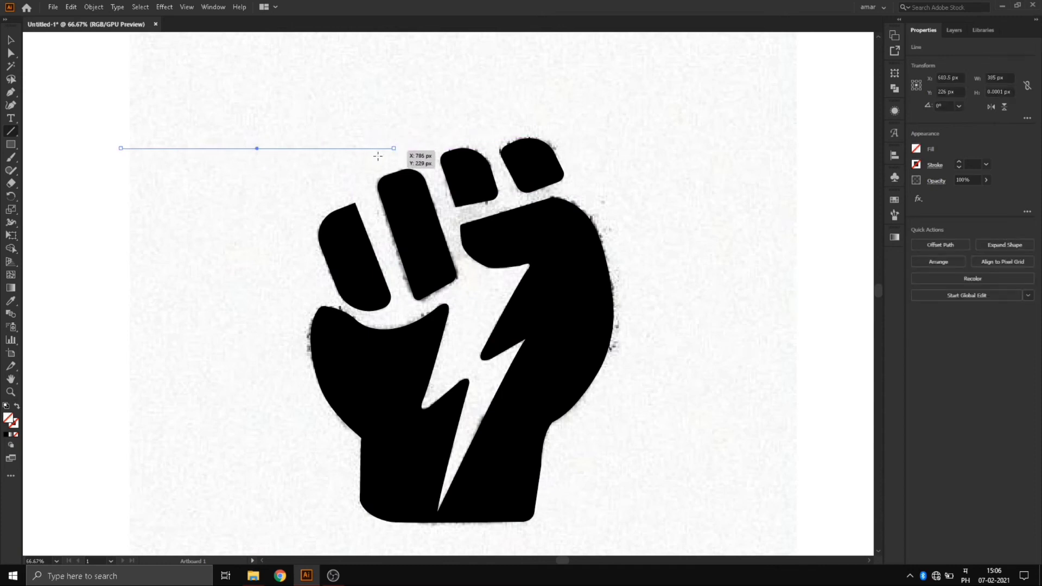
# Rotate the guide line to about 21.3°, position it beside the fingertips and give it a black 1 pt stroke.
pyautogui.click(11, 41)
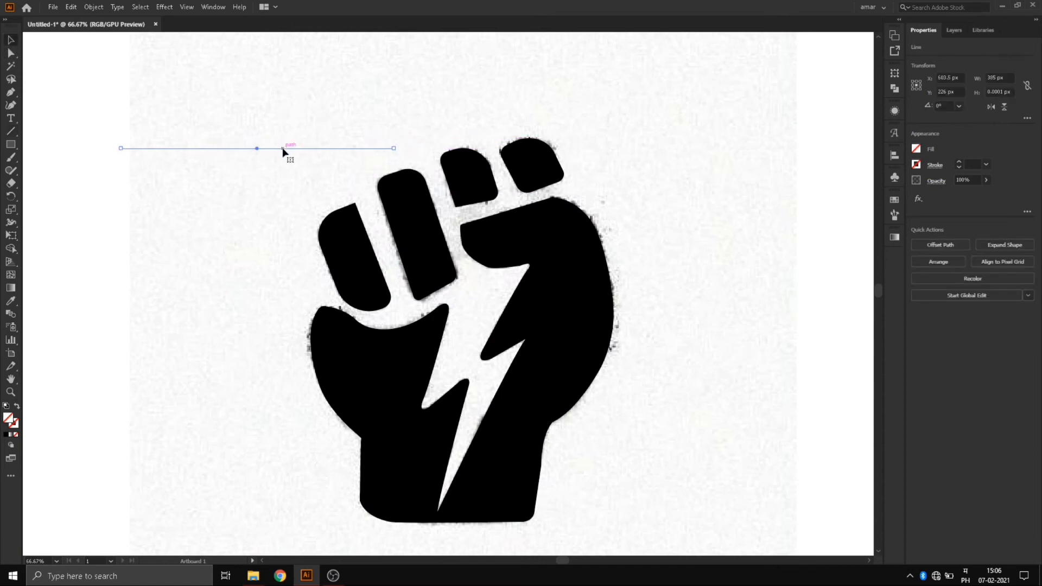
pyautogui.moveTo(283, 152); pyautogui.dragTo(216, 157)
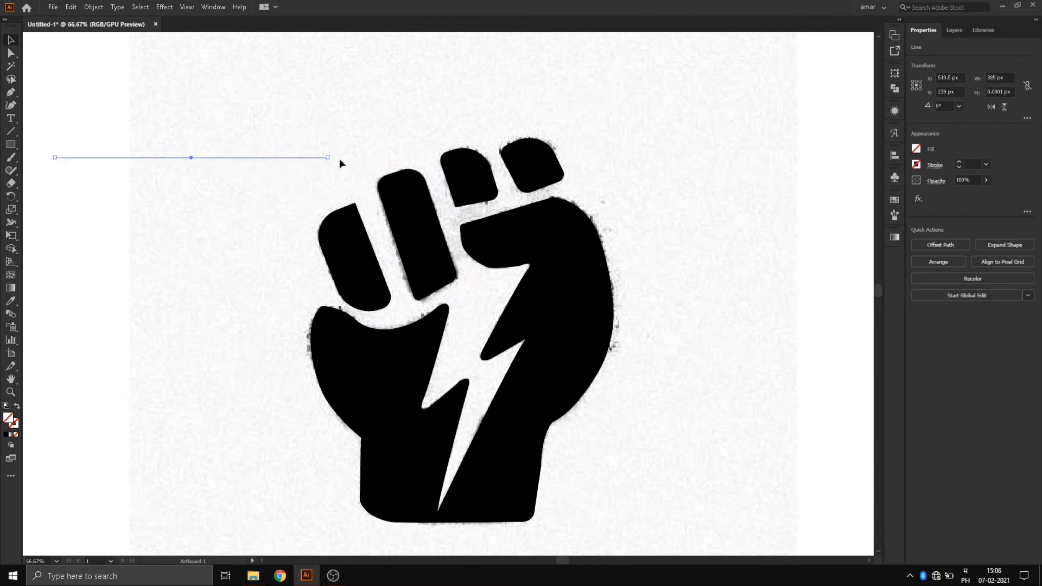
pyautogui.moveTo(340, 157); pyautogui.dragTo(349, 94)
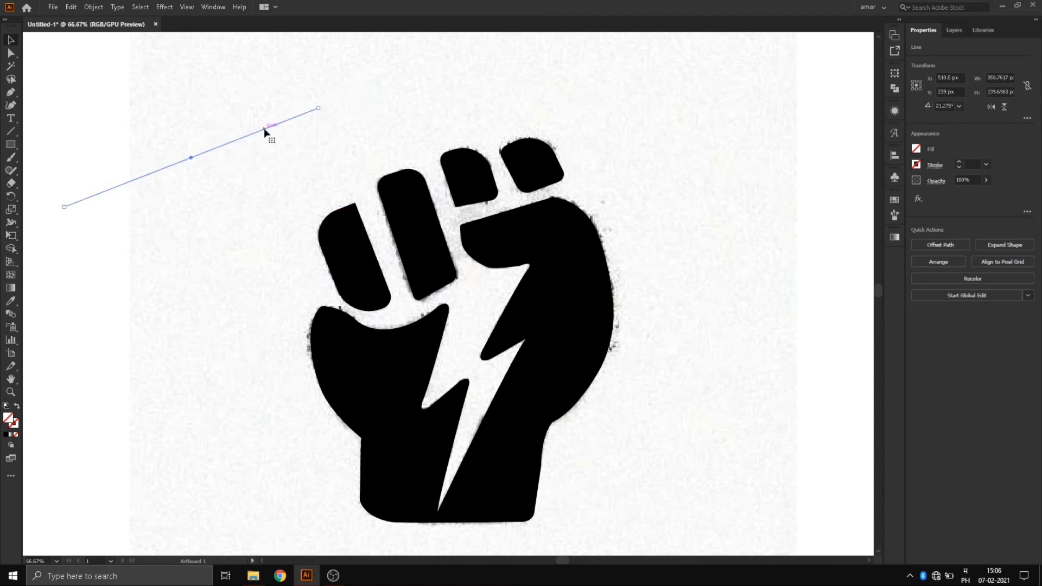
pyautogui.moveTo(264, 130); pyautogui.dragTo(295, 141)
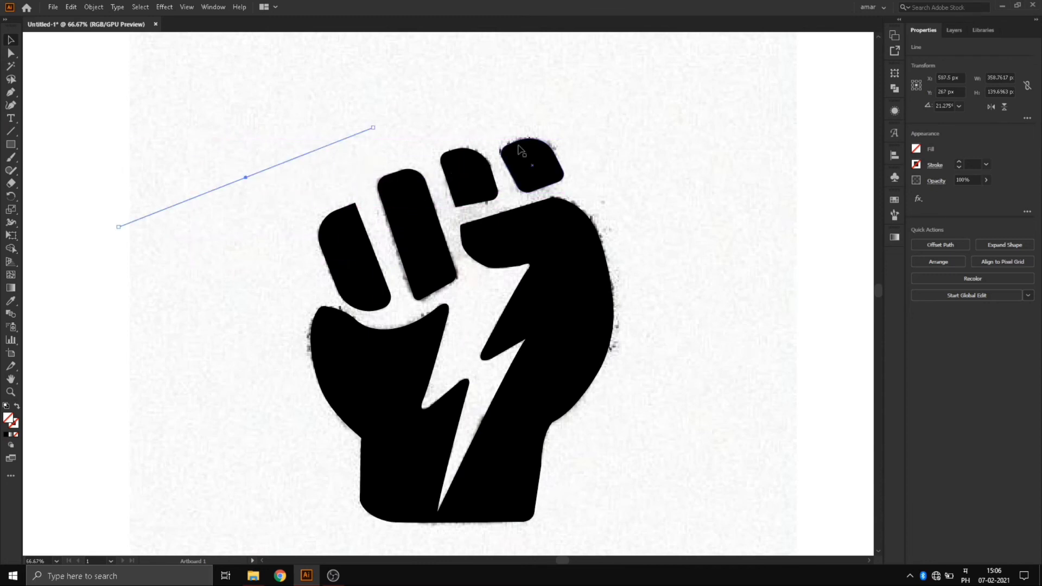
pyautogui.click(917, 165)
pyautogui.click(823, 203)
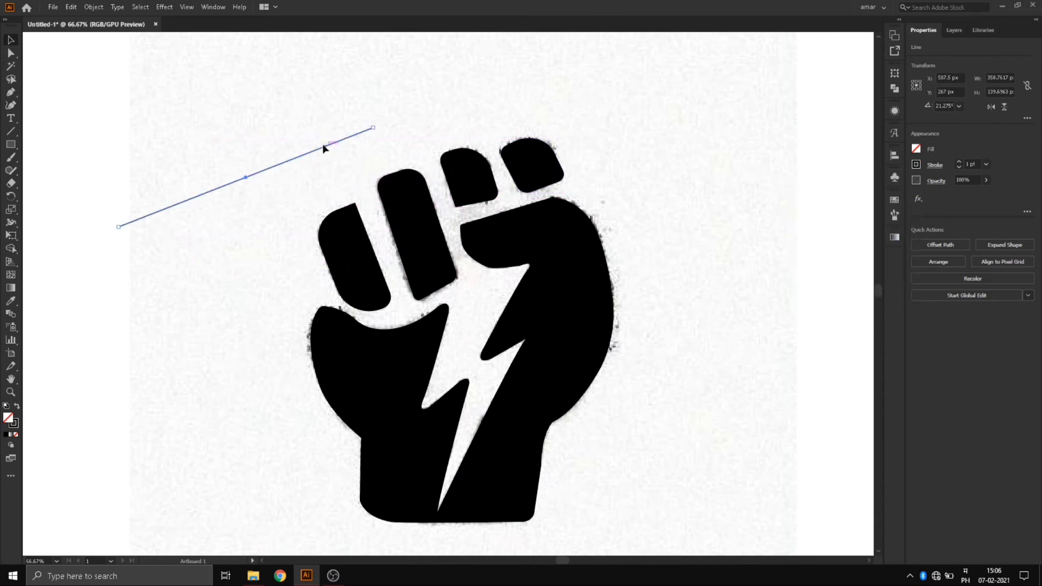
# Lay the guide line across the fingertips at about X 788.5 px, Y 282 px and rotate it to about 22.8°.
pyautogui.moveTo(288, 161); pyautogui.dragTo(428, 176)
pyautogui.scroll(4, 349, 187)
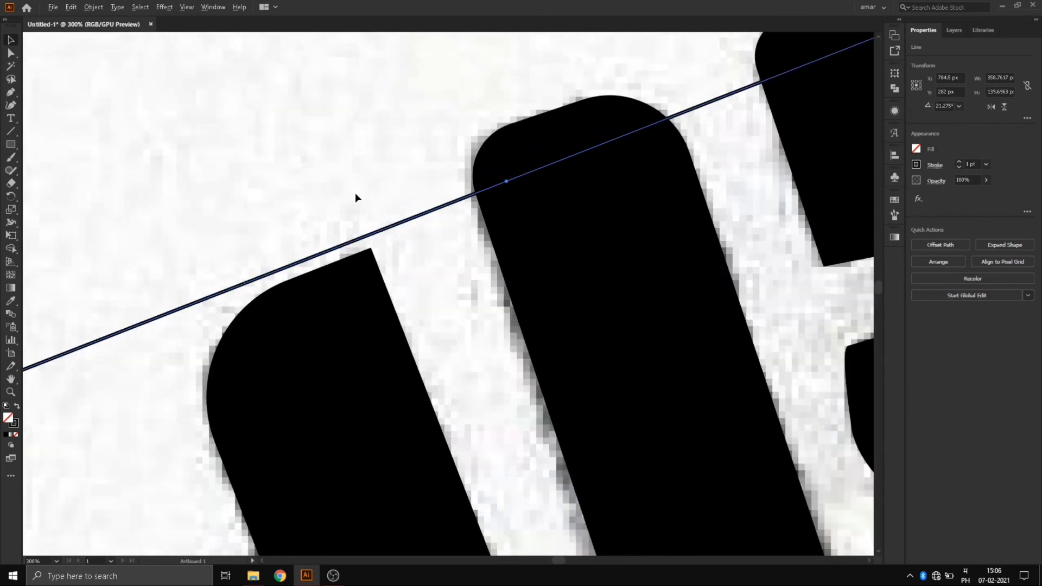
pyautogui.scroll(-4, 336, 194)
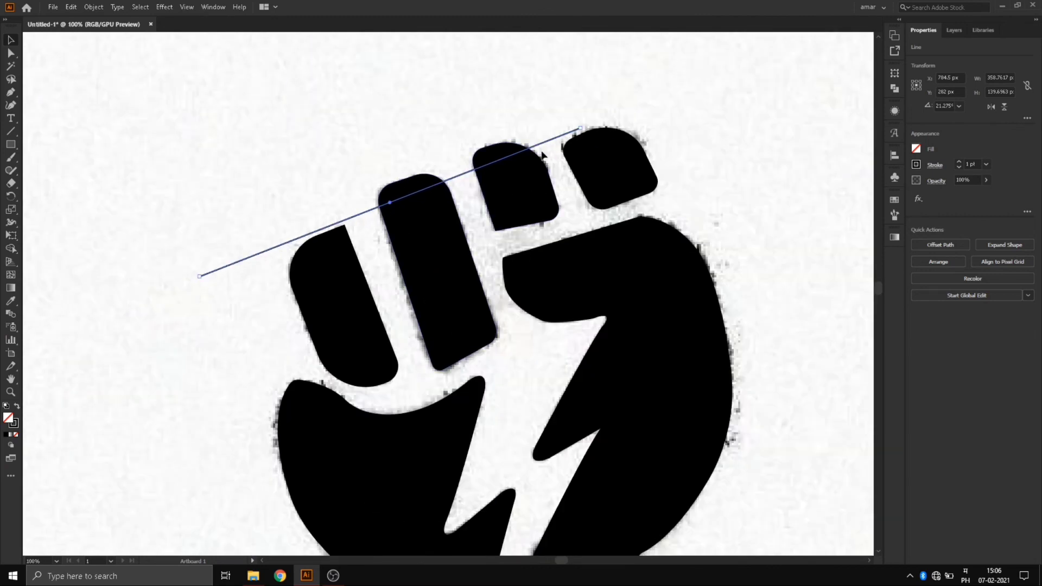
pyautogui.moveTo(586, 124); pyautogui.dragTo(586, 120)
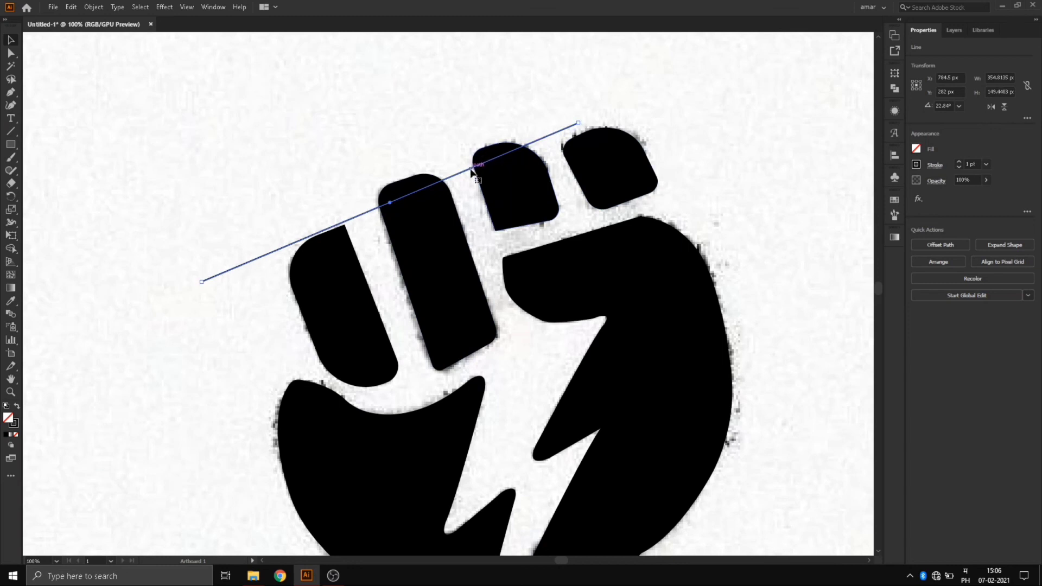
pyautogui.moveTo(474, 173); pyautogui.dragTo(506, 145)
pyautogui.click(496, 167)
pyautogui.click(686, 147)
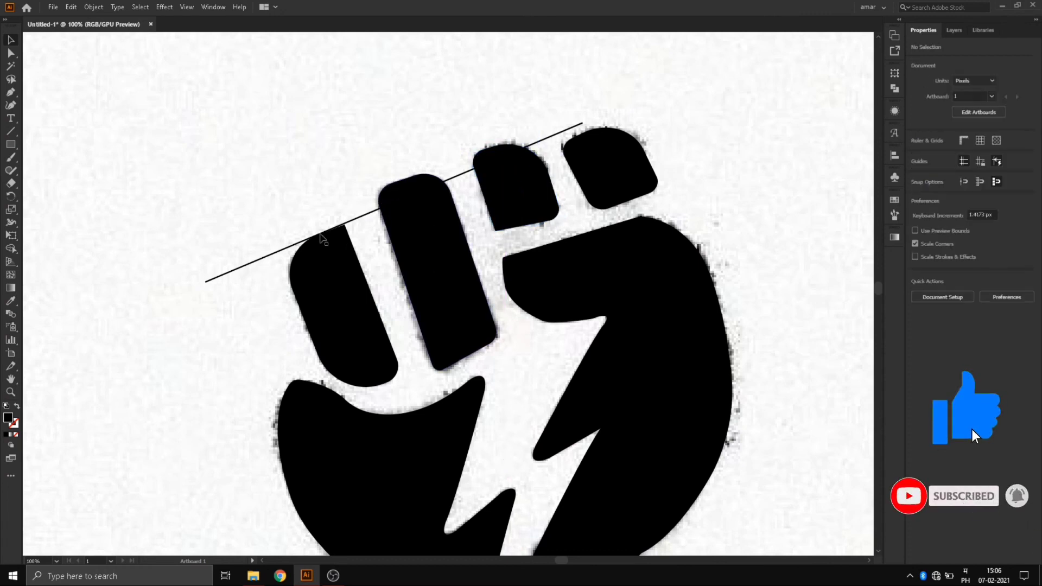
# Shorten the third finger slightly at its upper end, to a height of about 80.6 px.
pyautogui.click(418, 194)
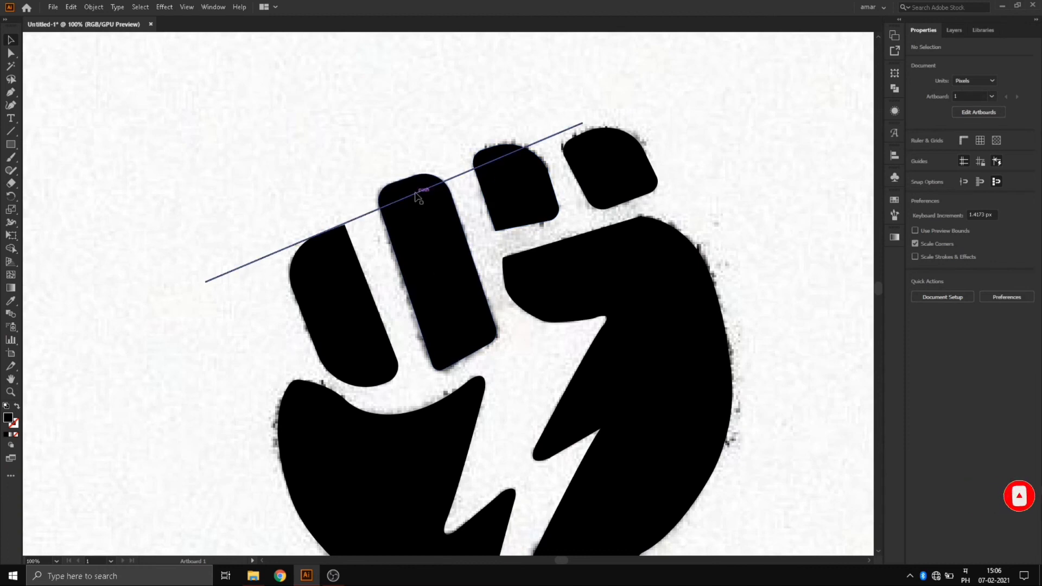
pyautogui.click(488, 172)
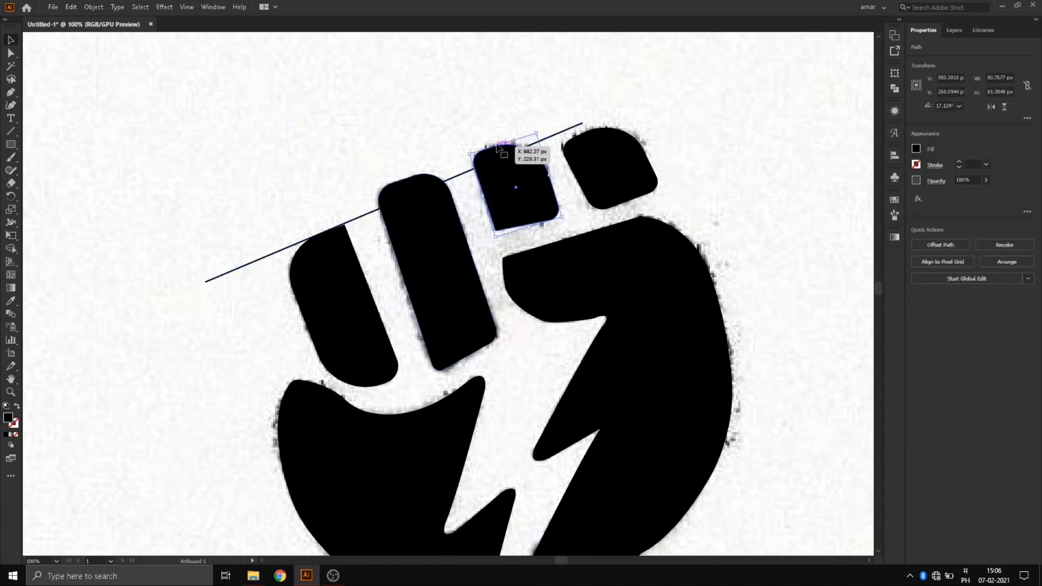
pyautogui.moveTo(505, 145); pyautogui.dragTo(505, 148)
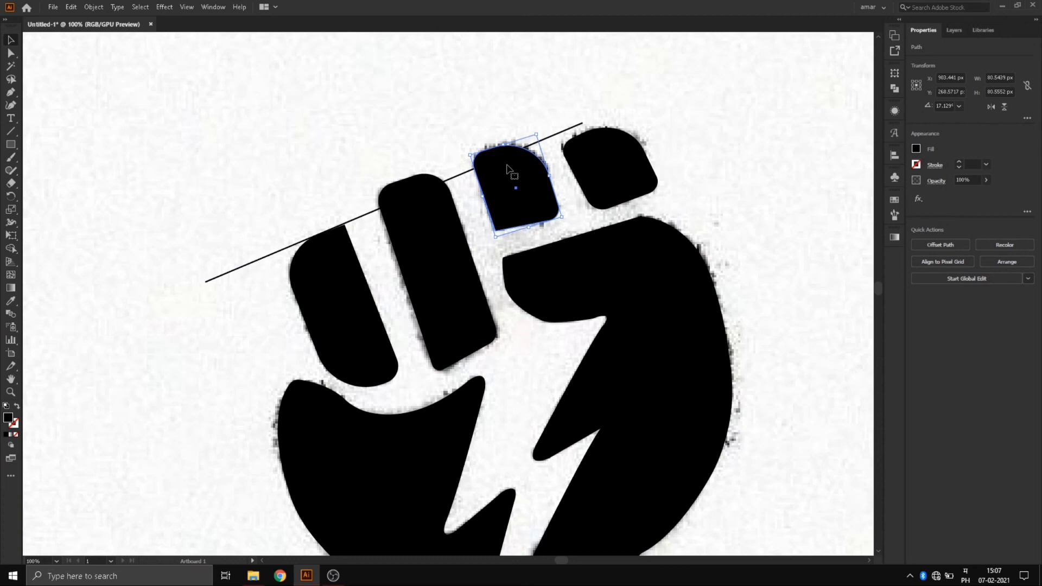
# Delete the guide line crossing the fingertips and fit the whole artboard in view.
pyautogui.moveTo(203, 243); pyautogui.dragTo(235, 308)
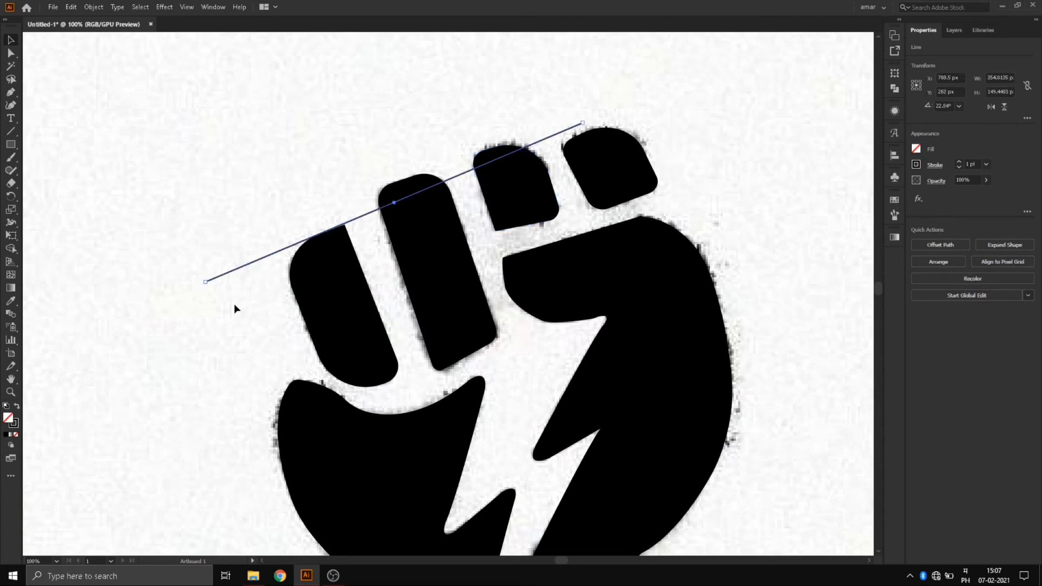
pyautogui.press('Delete')
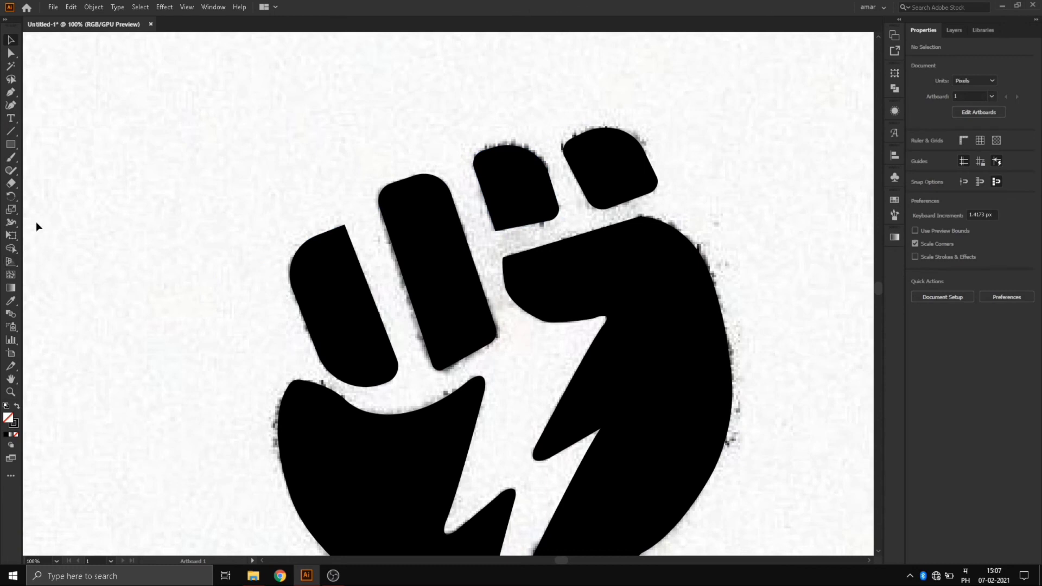
pyautogui.hotkey('ctrl', '0')
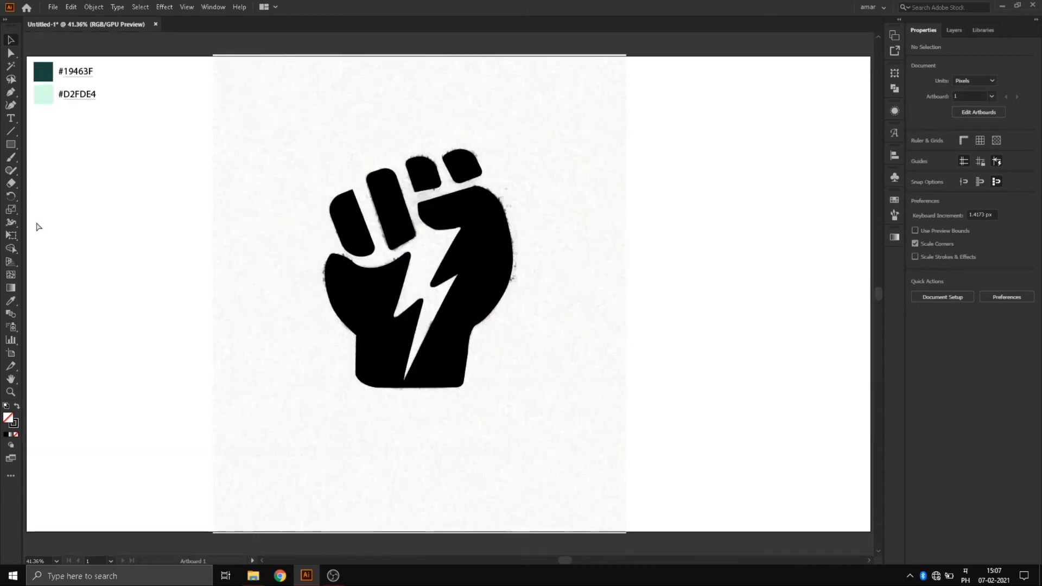
# Unlock the scanned sketch image, move it aside from the vector fist and delete it.
pyautogui.click(100, 7)
pyautogui.click(136, 96)
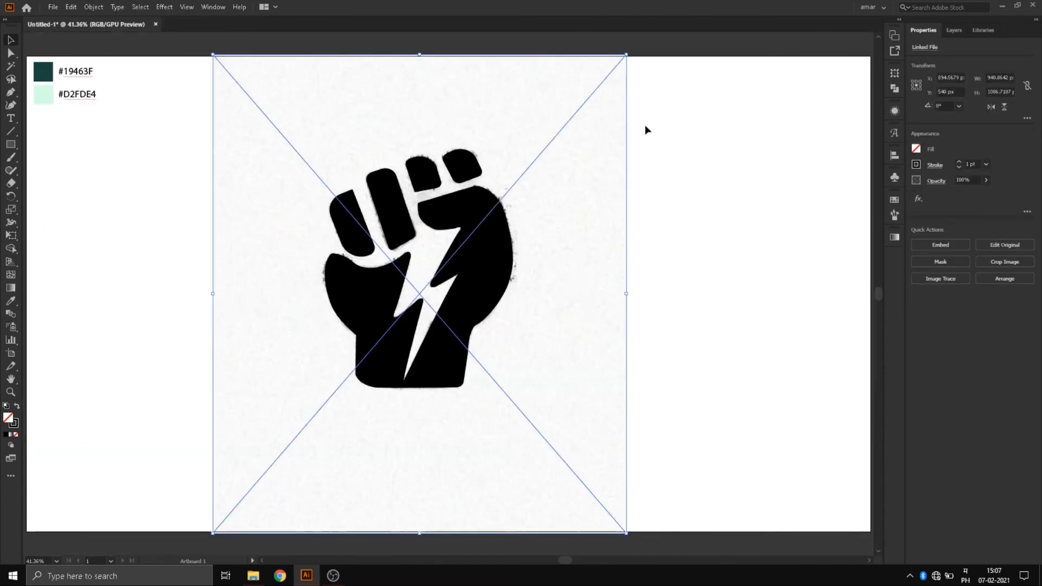
pyautogui.moveTo(580, 102); pyautogui.dragTo(801, 92)
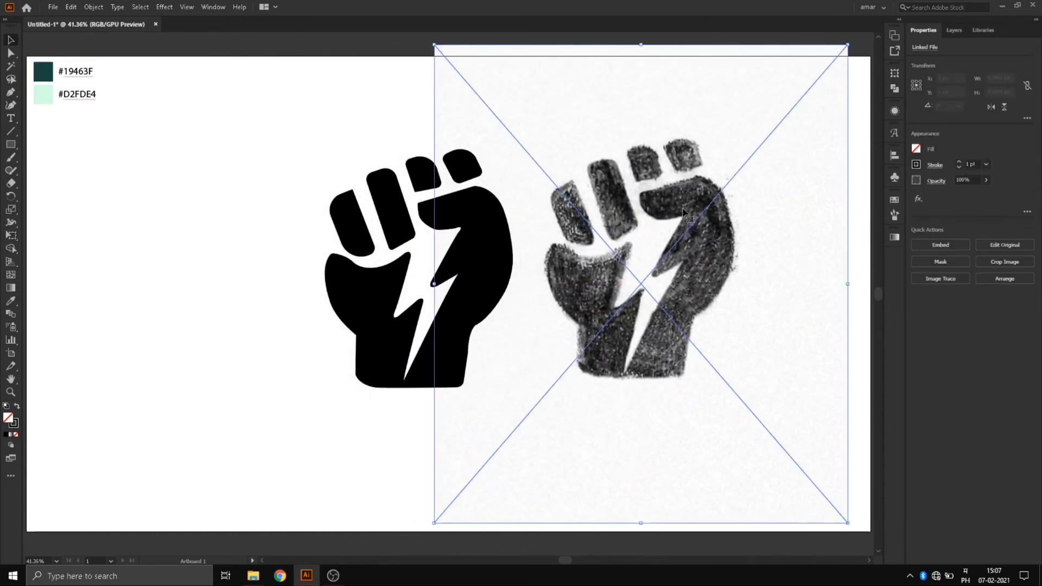
pyautogui.click(41, 249)
pyautogui.click(608, 262)
pyautogui.press('Delete')
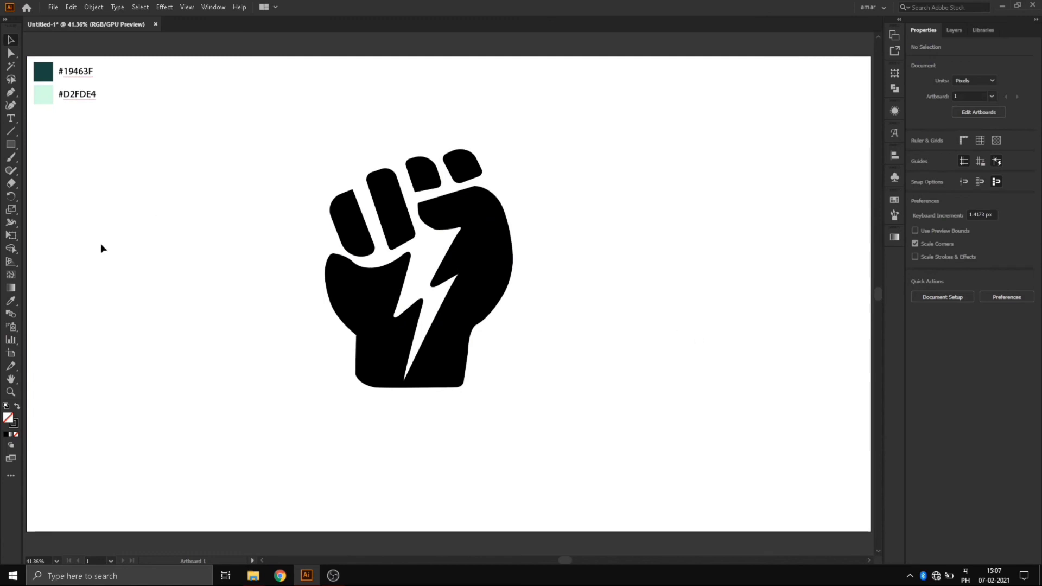
# Group all the fist shapes and centre the group horizontally and vertically on the artboard.
pyautogui.click(10, 144)
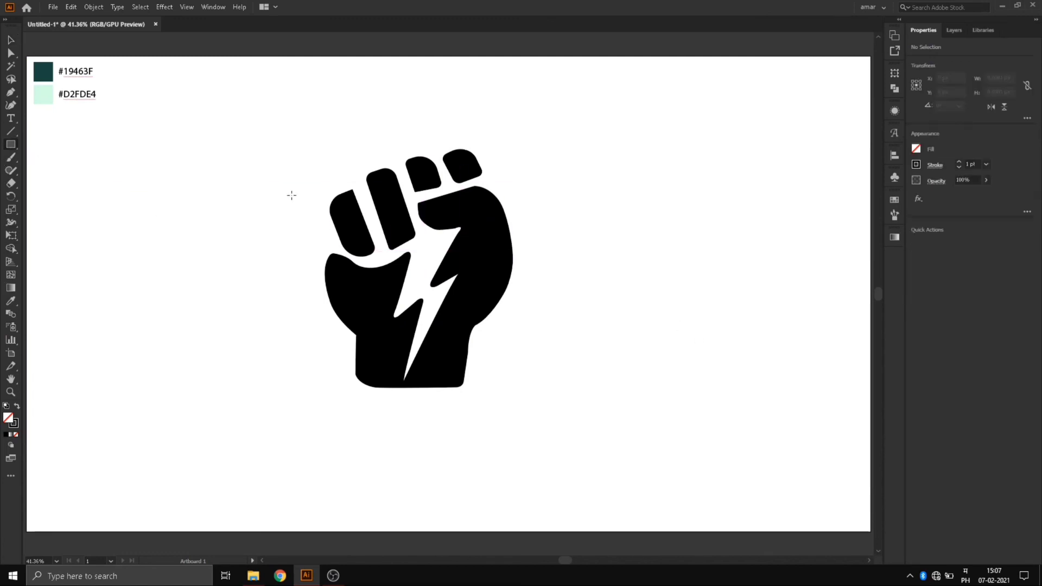
pyautogui.press('v')
pyautogui.moveTo(214, 97); pyautogui.dragTo(598, 411)
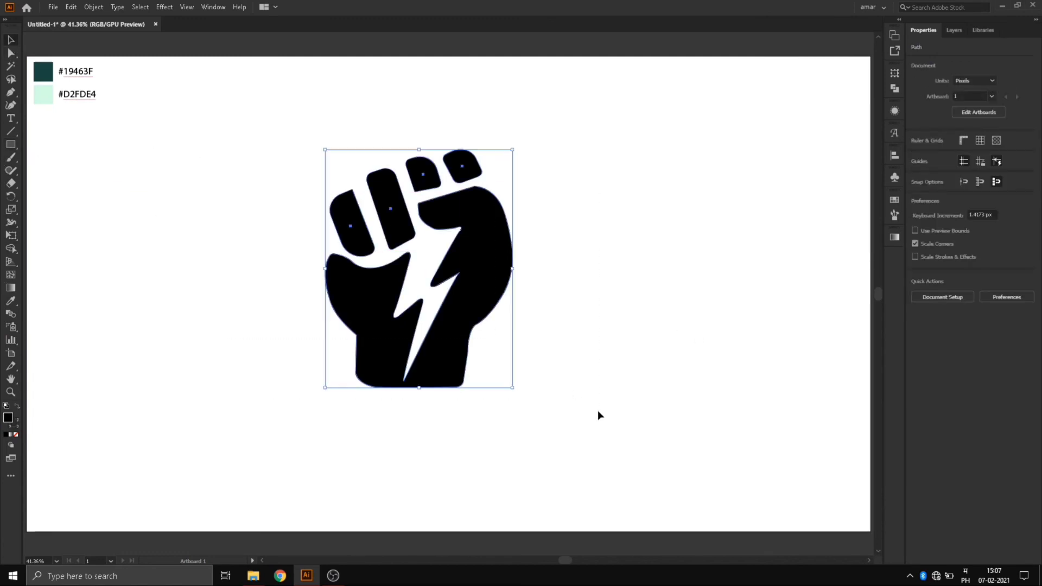
pyautogui.hotkey('ctrl', 'g')
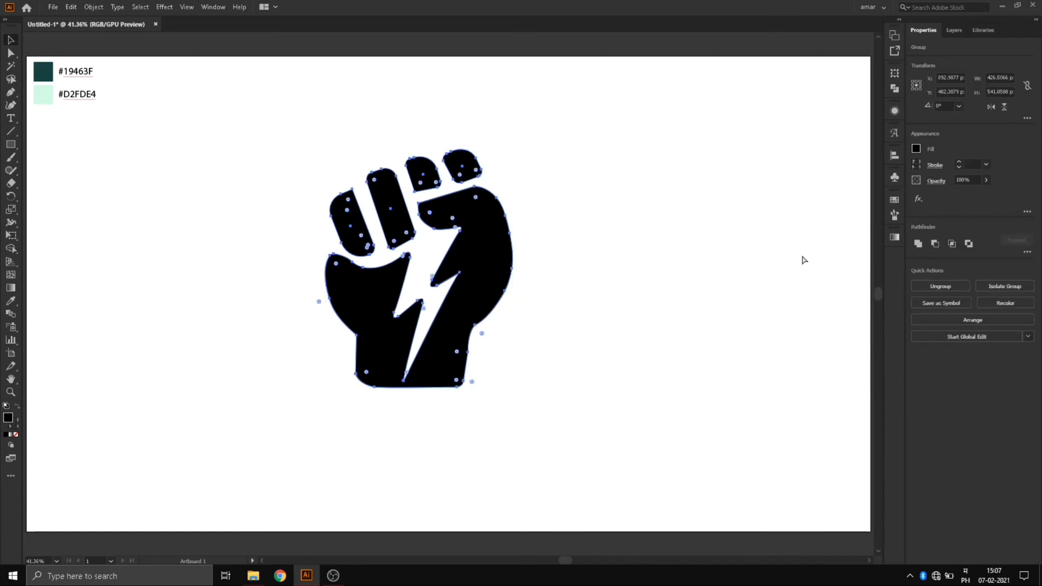
pyautogui.click(894, 156)
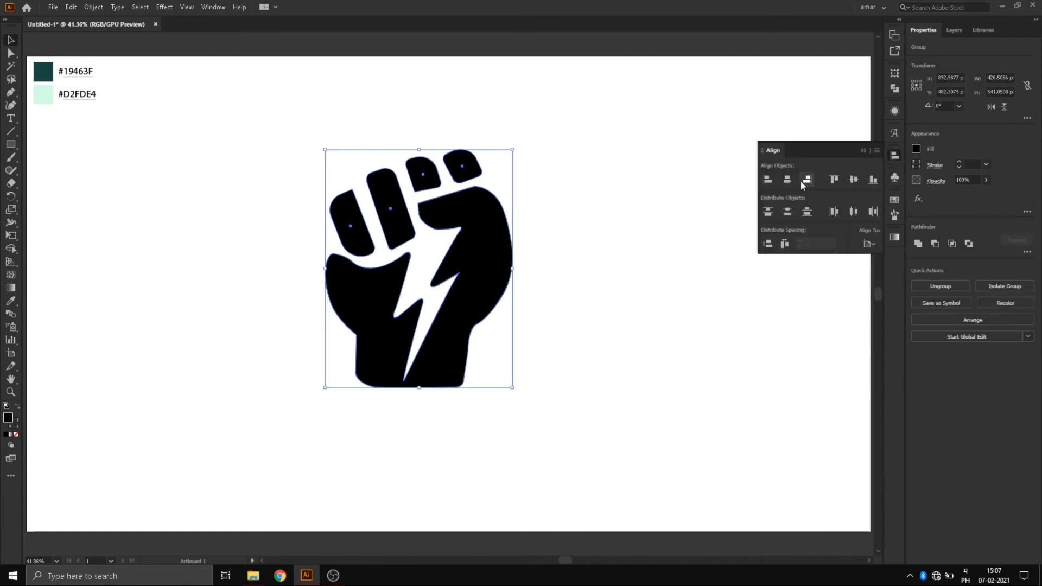
pyautogui.click(787, 180)
pyautogui.click(854, 180)
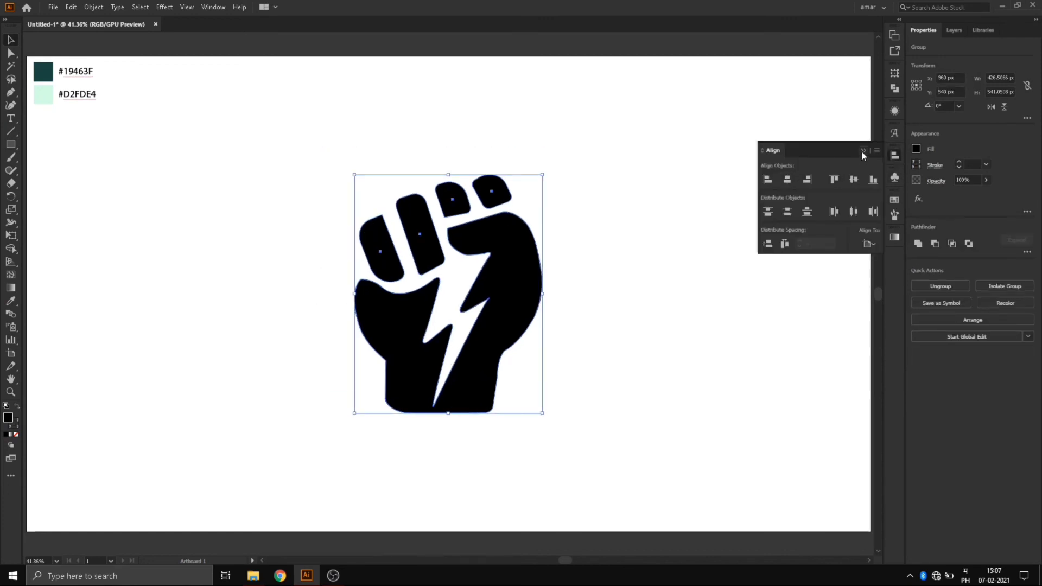
pyautogui.click(862, 151)
pyautogui.click(343, 206)
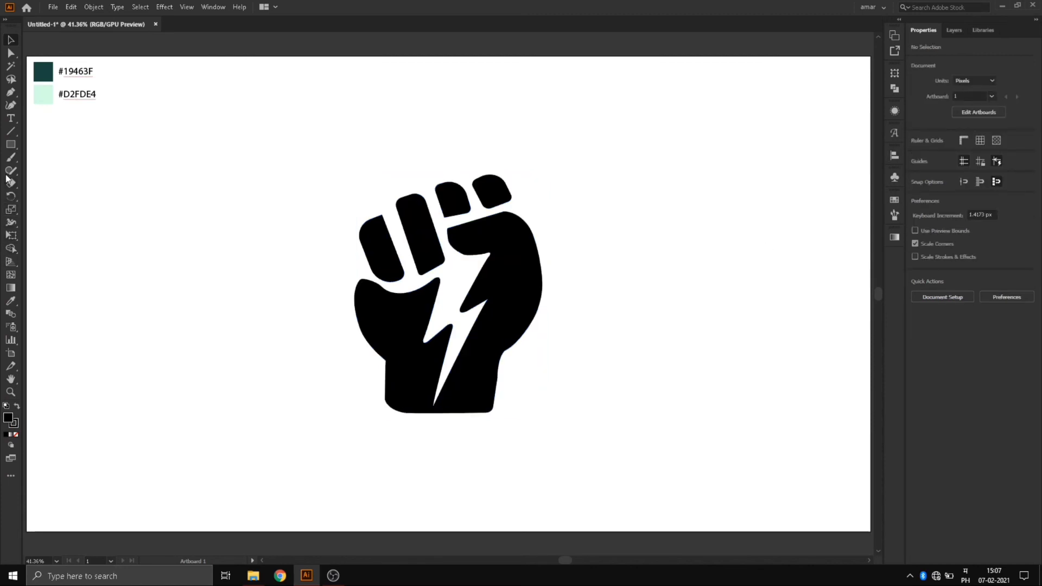
# Draw a square of about 1082 px over the fist and centre it horizontally and vertically on the artboard.
pyautogui.click(11, 145)
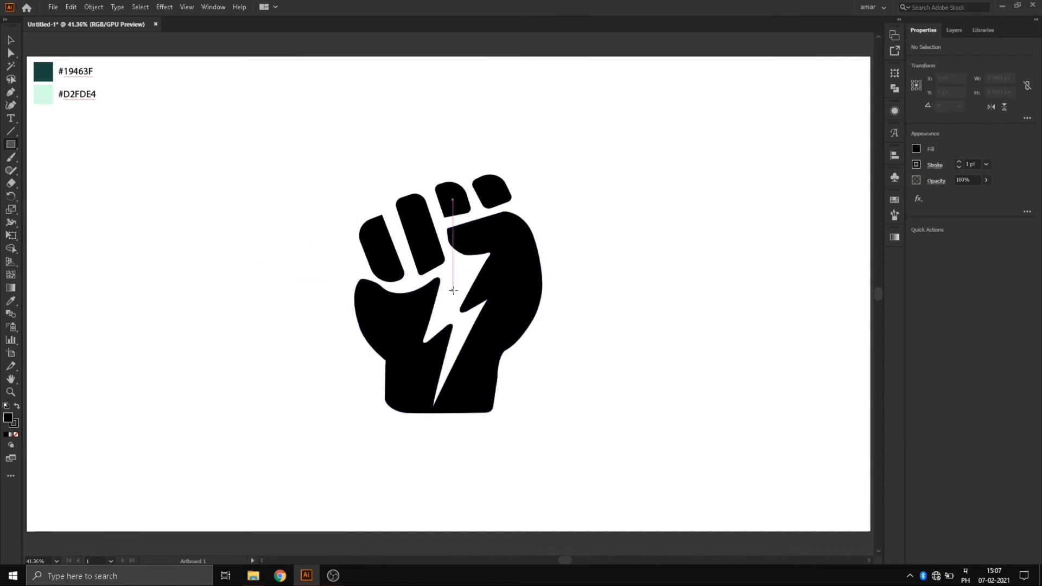
pyautogui.moveTo(453, 290); pyautogui.dragTo(625, 522)
pyautogui.moveTo(624, 522); pyautogui.dragTo(626, 528)
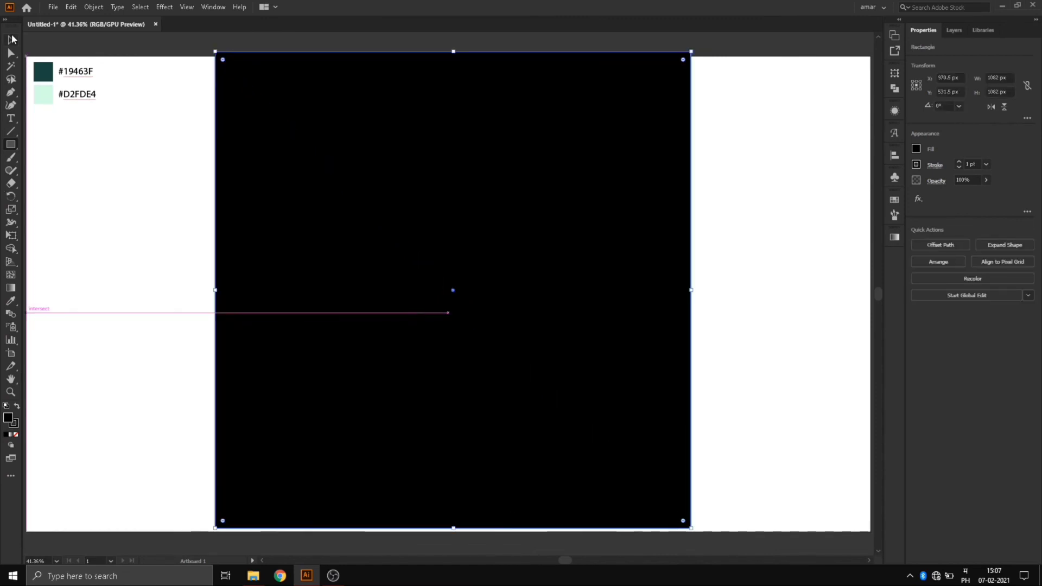
pyautogui.click(12, 39)
pyautogui.click(894, 156)
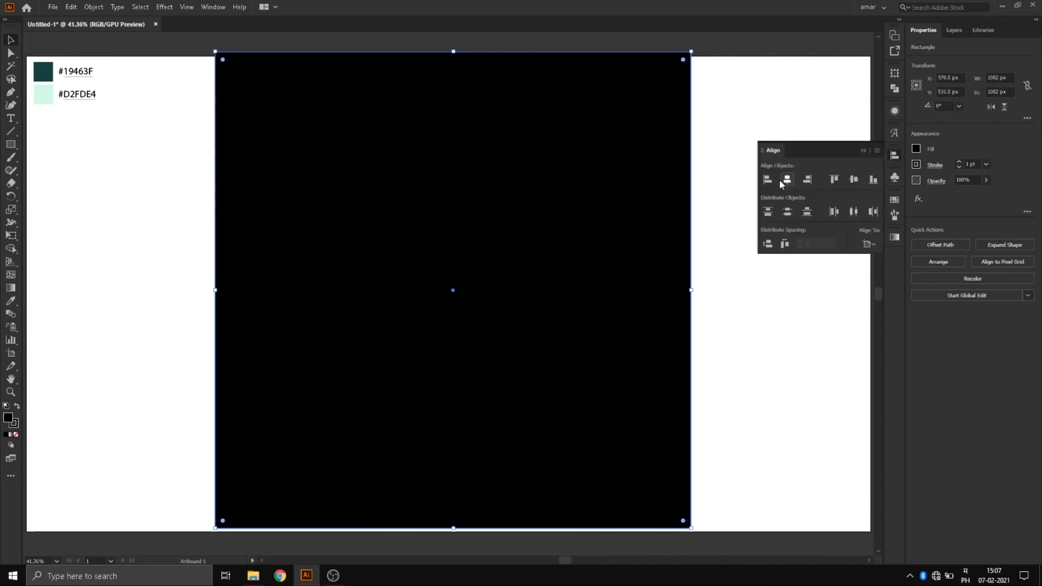
pyautogui.click(787, 180)
pyautogui.click(854, 180)
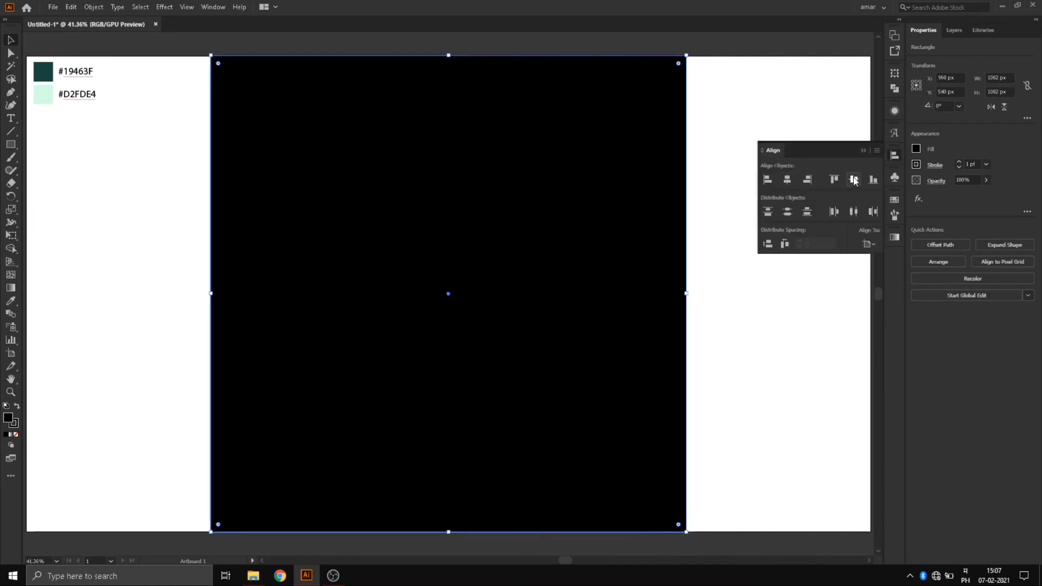
pyautogui.click(862, 149)
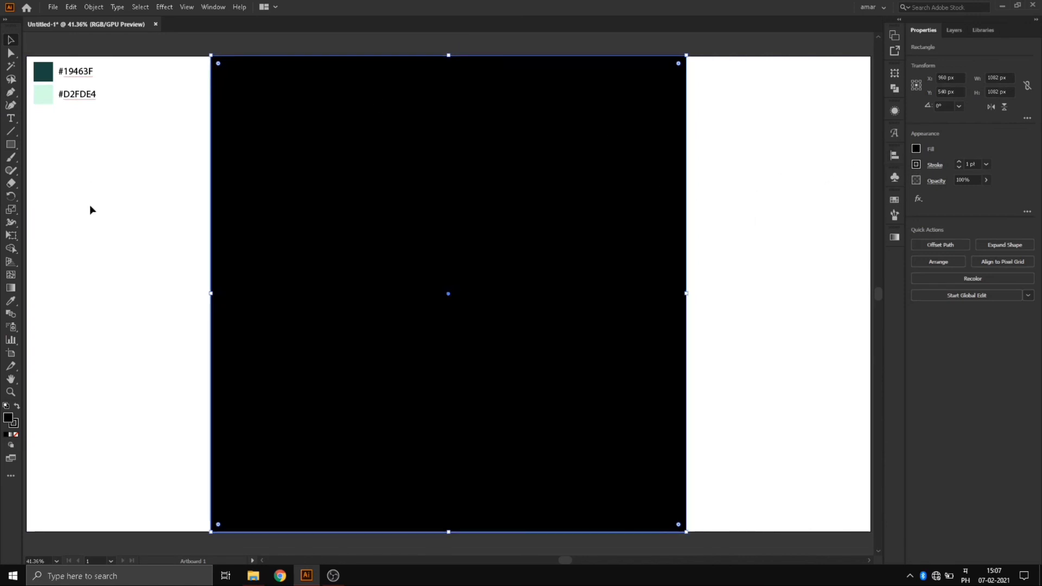
# Fill the square with the dark green #19463F sampled from the swatch and send it to the back behind the fist.
pyautogui.click(11, 303)
pyautogui.click(44, 71)
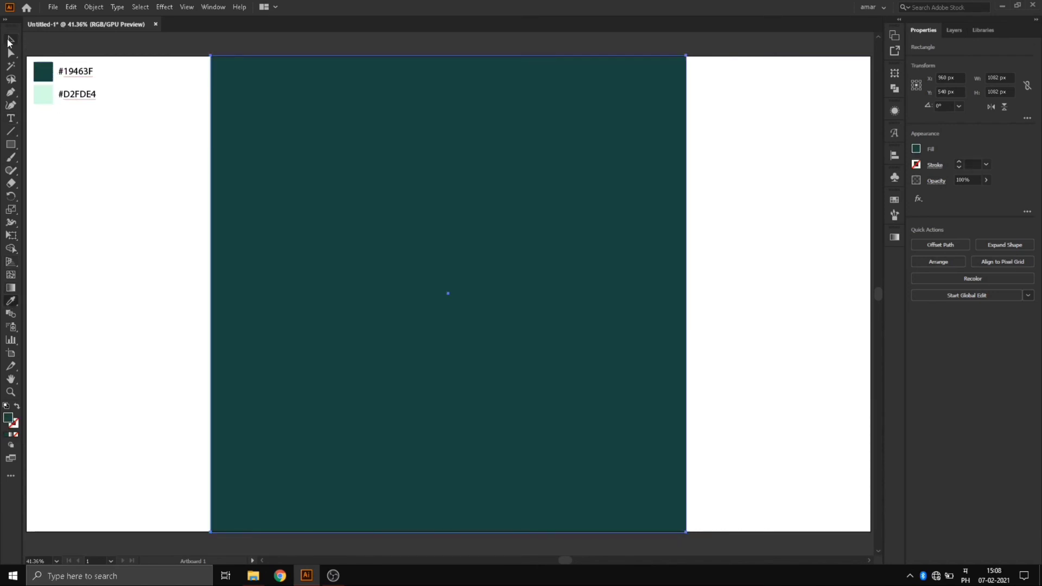
pyautogui.click(9, 43)
pyautogui.click(737, 226)
pyautogui.rightClick(666, 153)
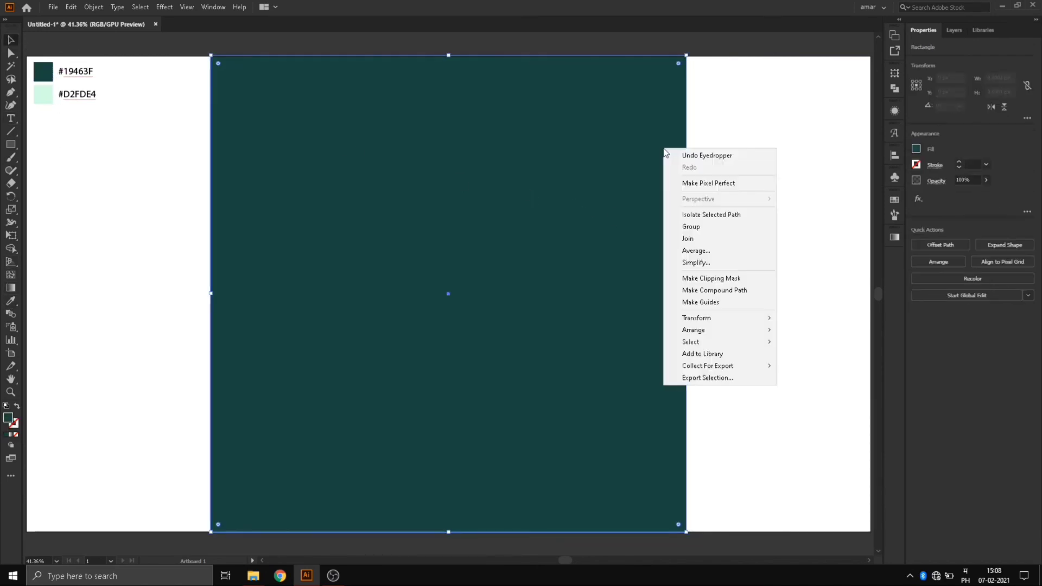
pyautogui.moveTo(774, 333)
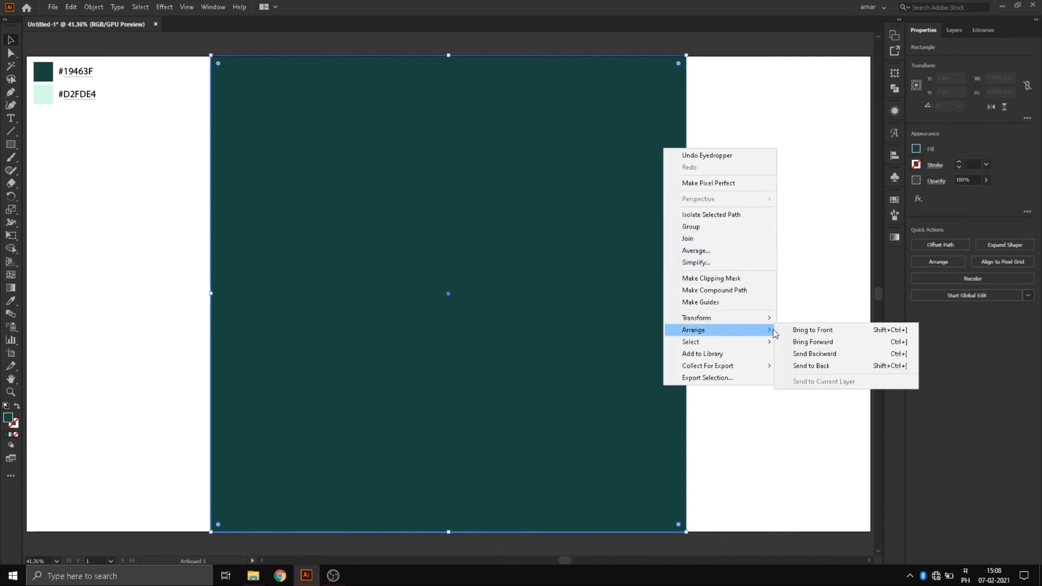
pyautogui.click(813, 366)
pyautogui.click(807, 350)
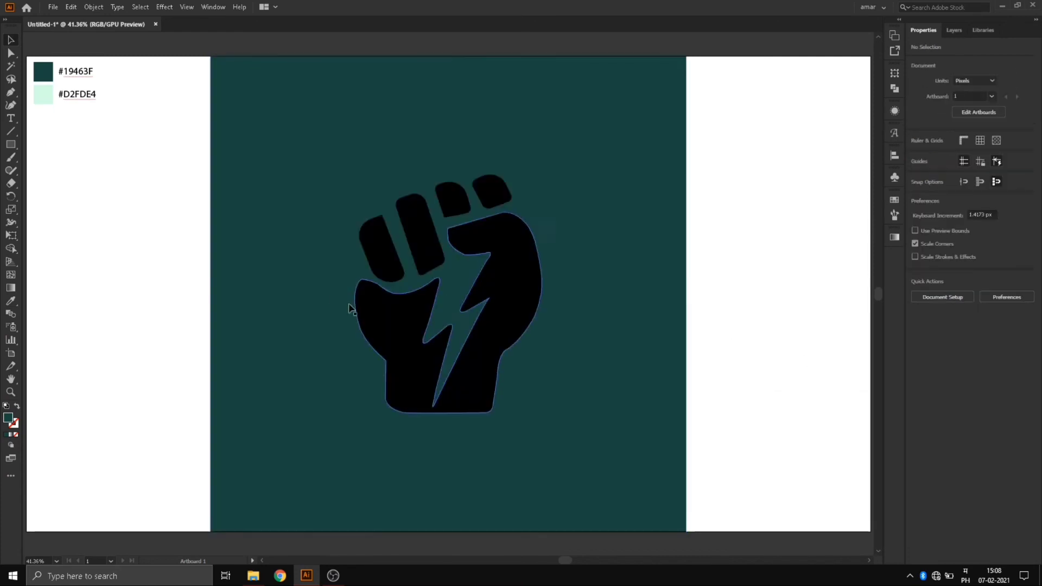
# Recolour the fist group with the light mint #D2FDE4 sampled from the swatch.
pyautogui.click(400, 320)
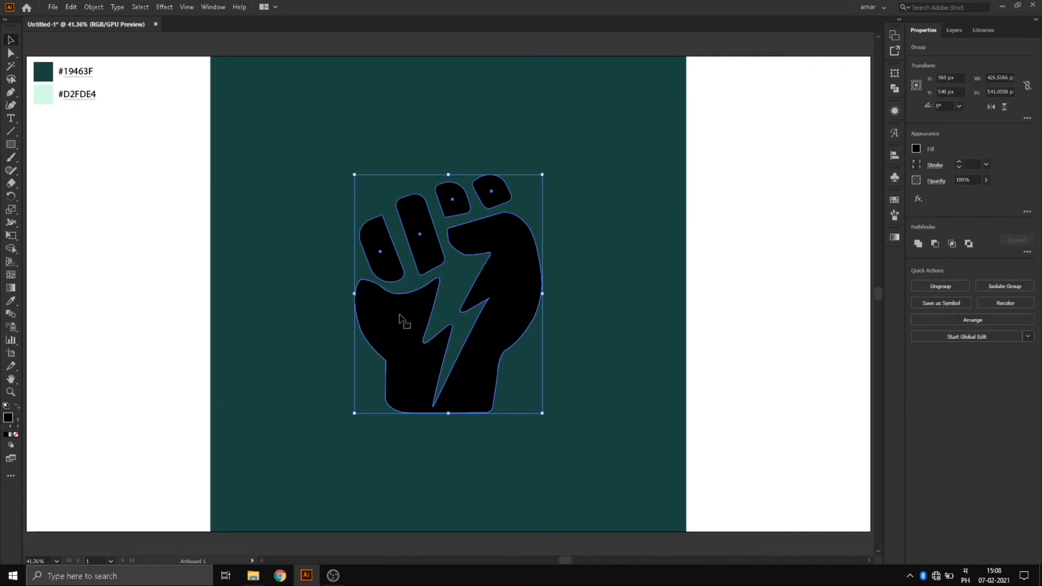
pyautogui.click(10, 302)
pyautogui.click(42, 99)
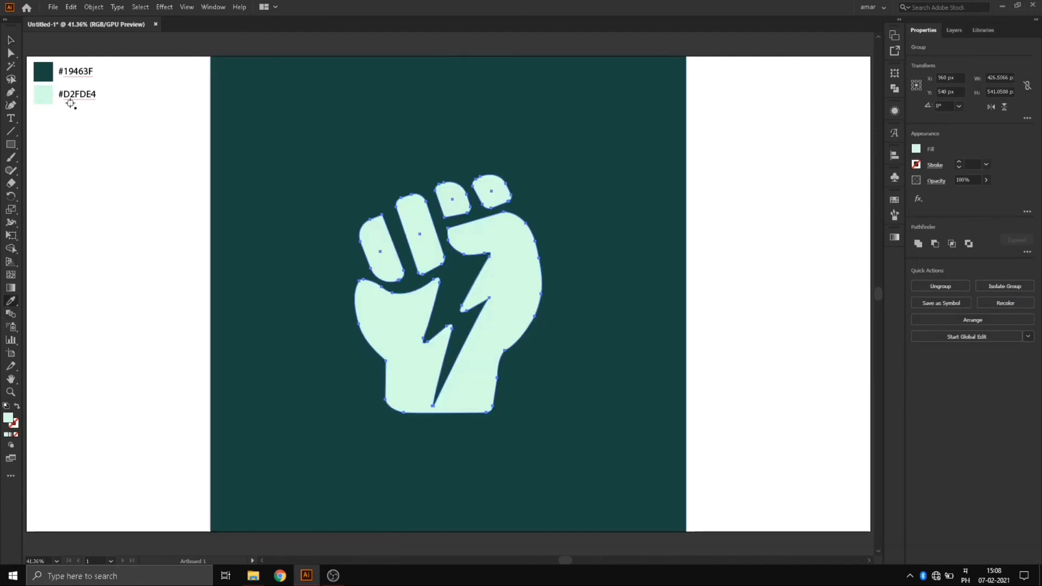
pyautogui.click(9, 39)
pyautogui.click(131, 175)
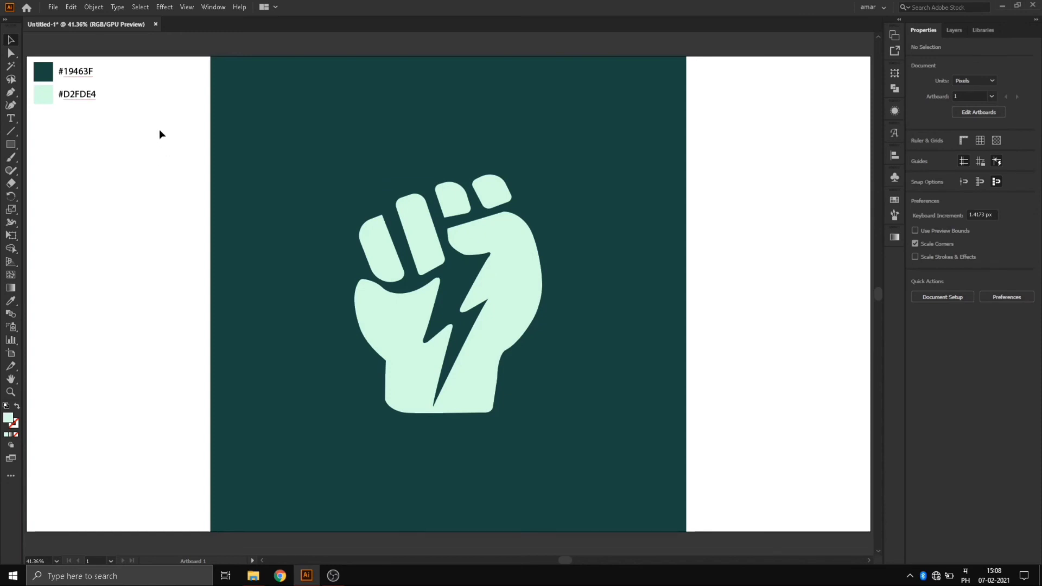
pyautogui.moveTo(159, 143); pyautogui.dragTo(781, 457)
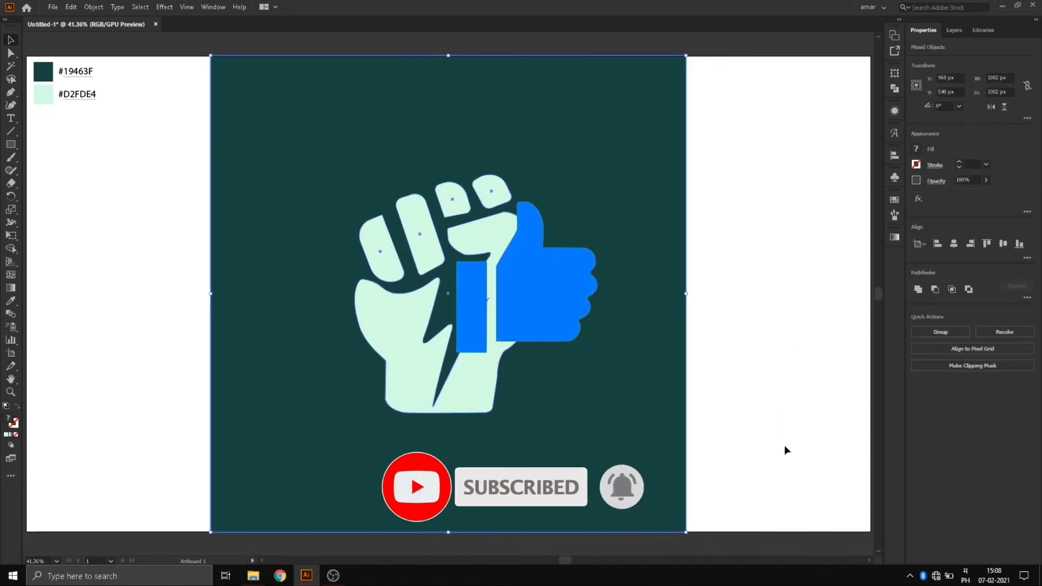
pyautogui.click(785, 450)
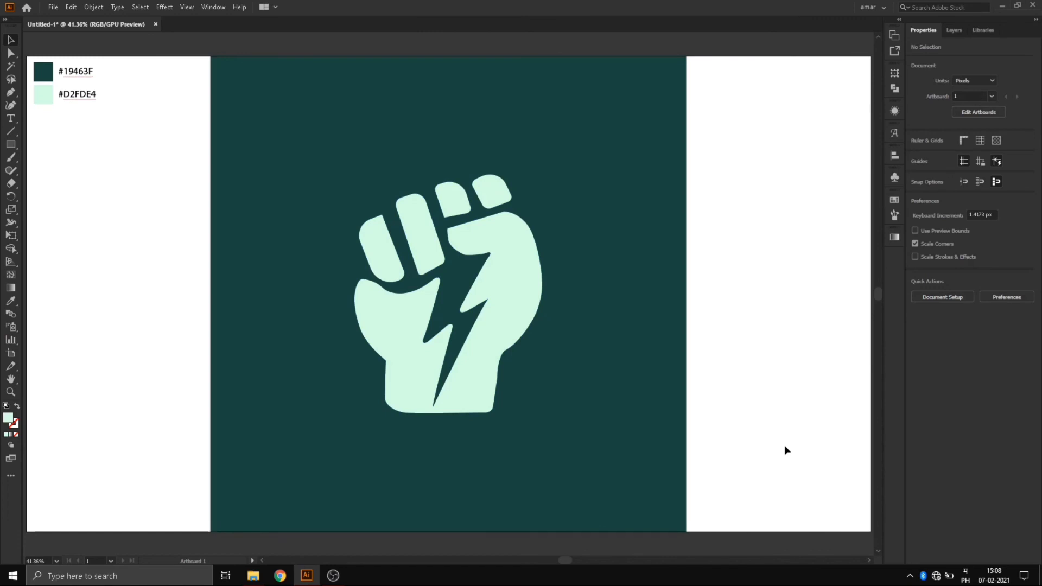